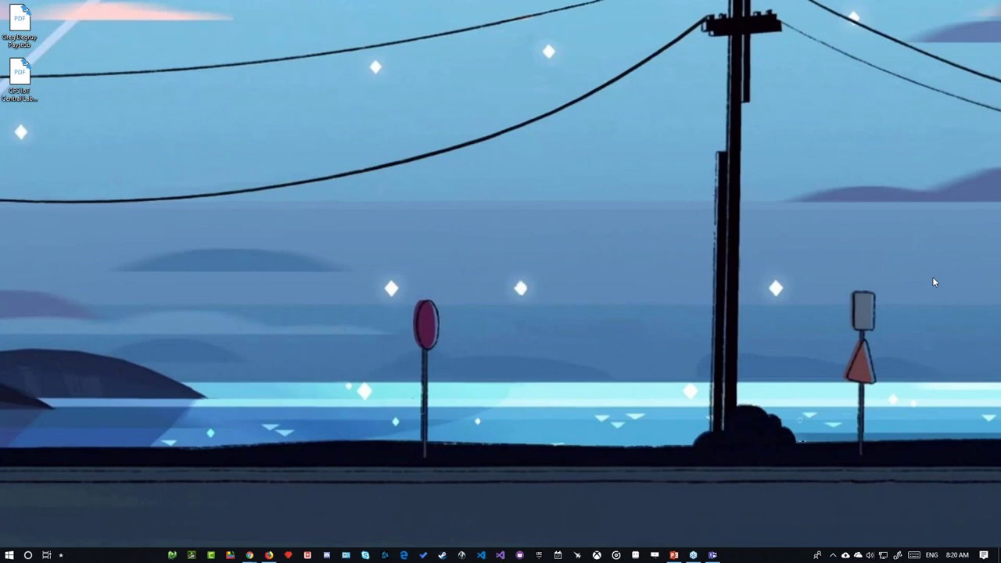
# Show the OCP Partner Journey slide of the Build Team Framework presentation and enlarge it by narrowing the slide thumbnails
pyautogui.doubleClick(822, 197)
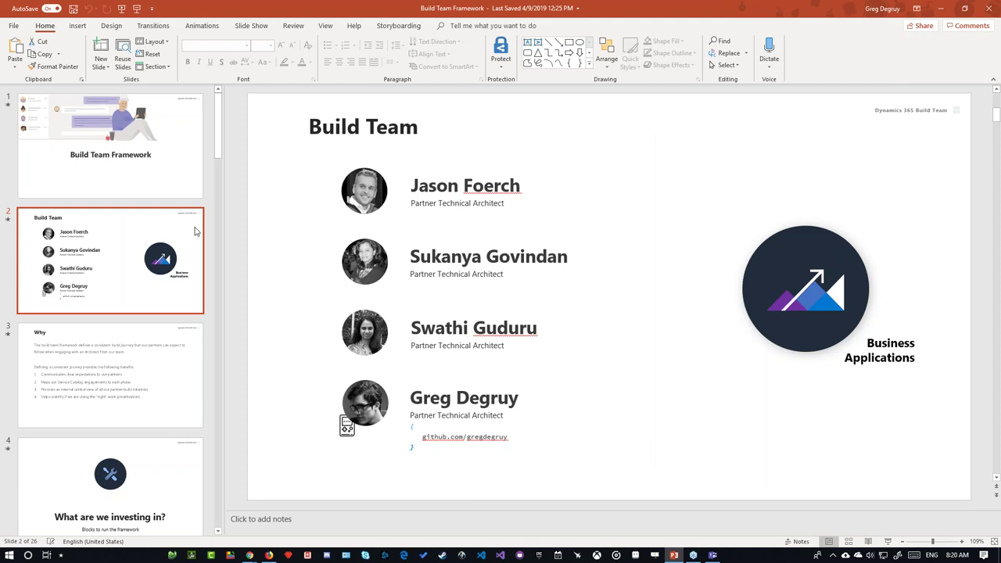
pyautogui.scroll(-3, 127, 250)
pyautogui.scroll(-3, 153, 243)
pyautogui.click(187, 278)
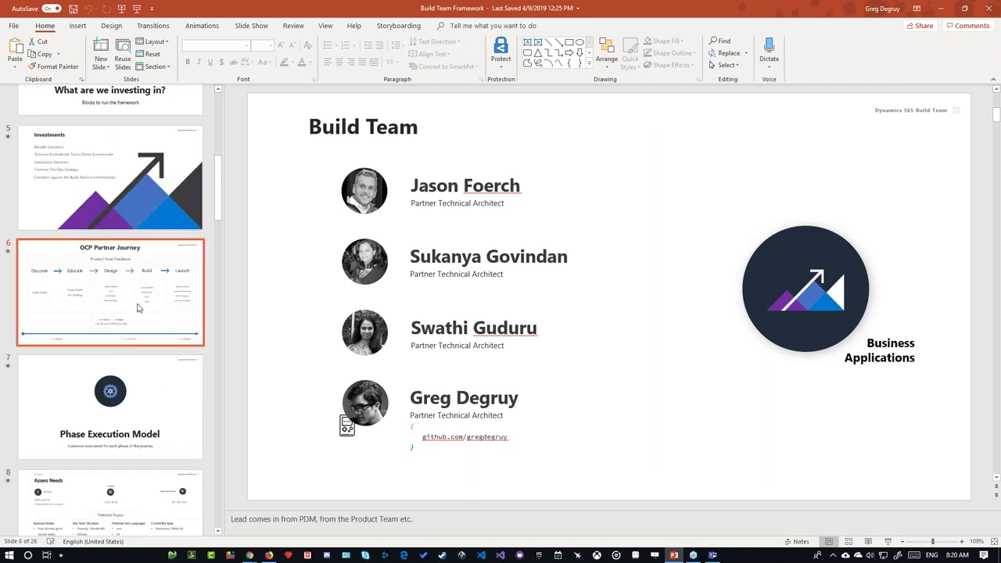
pyautogui.moveTo(223, 270); pyautogui.dragTo(137, 312)
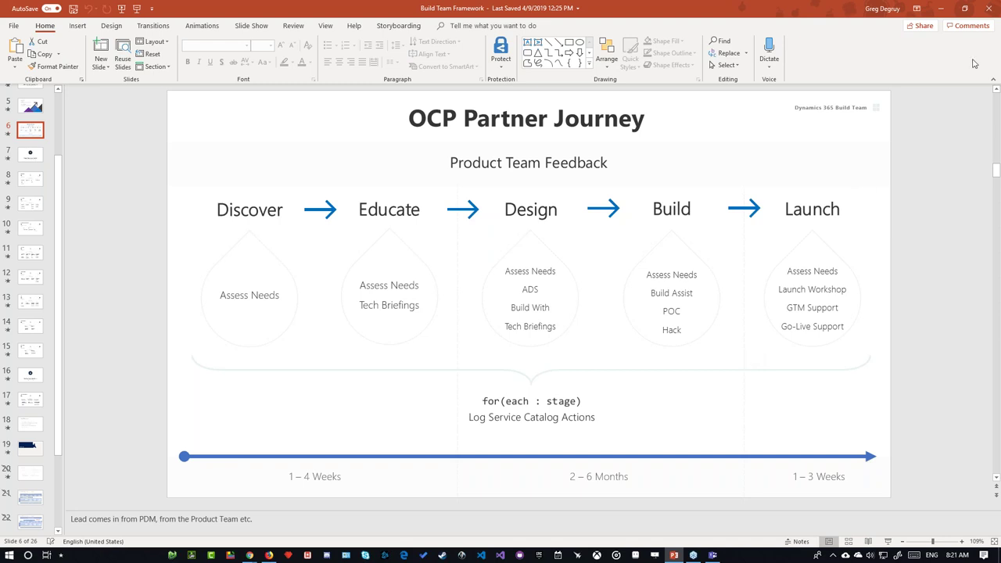
# Minimize the presentation, switch to Firefox and show the Dynamics 365 trials page at trials.dynamics.com
pyautogui.click(944, 11)
pyautogui.press('super+Tab')
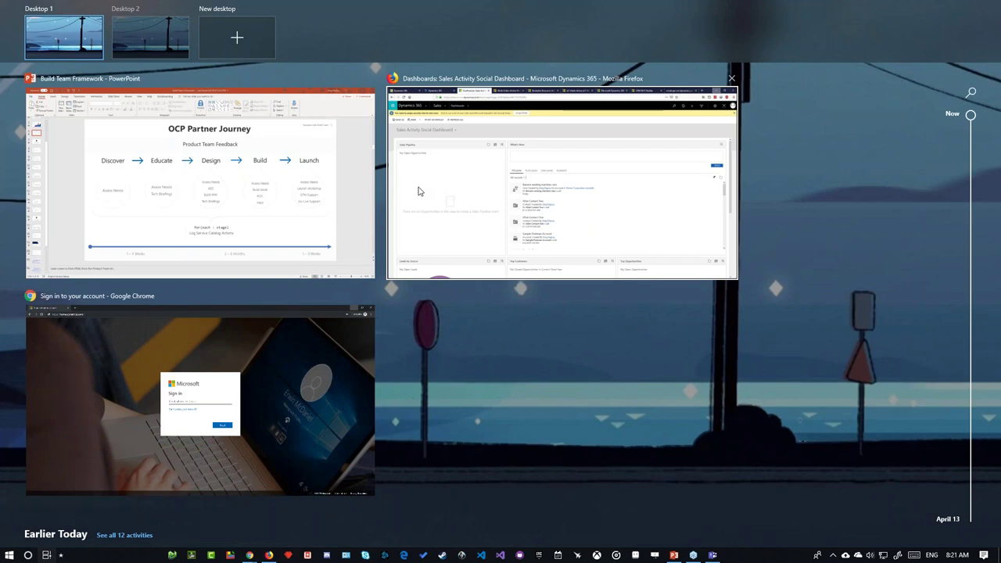
pyautogui.click(434, 185)
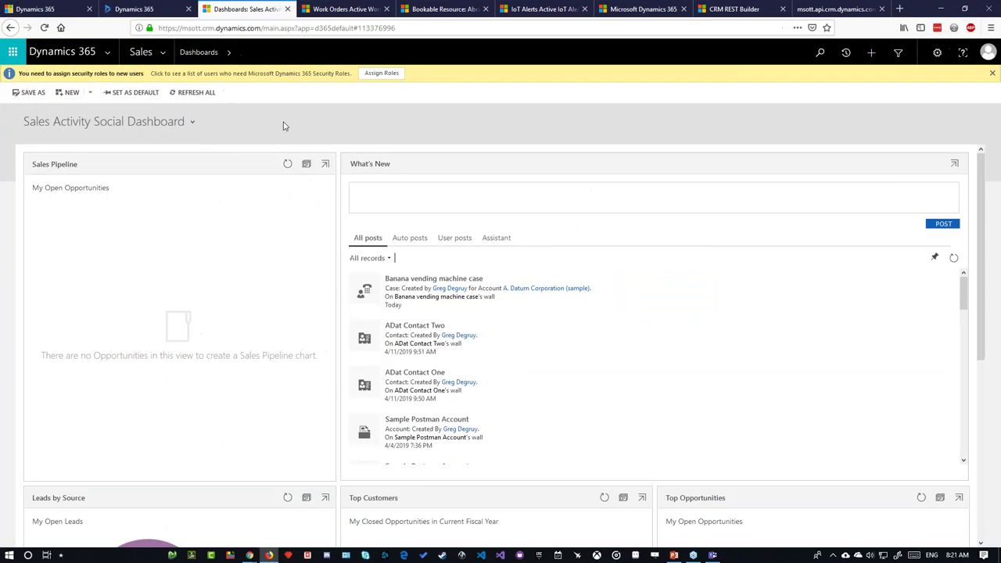
pyautogui.click(39, 8)
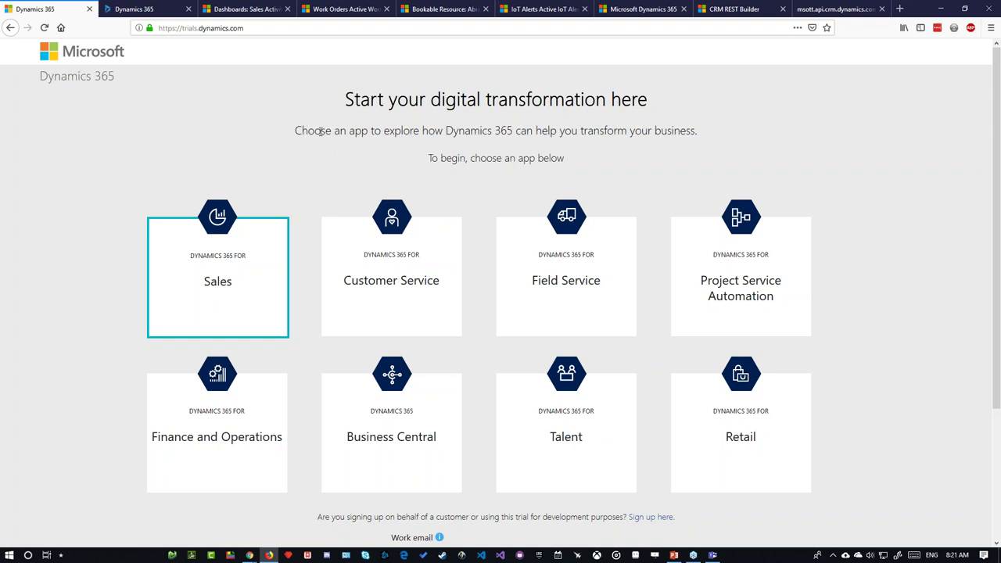
pyautogui.moveTo(255, 29); pyautogui.dragTo(164, 36)
pyautogui.click(277, 96)
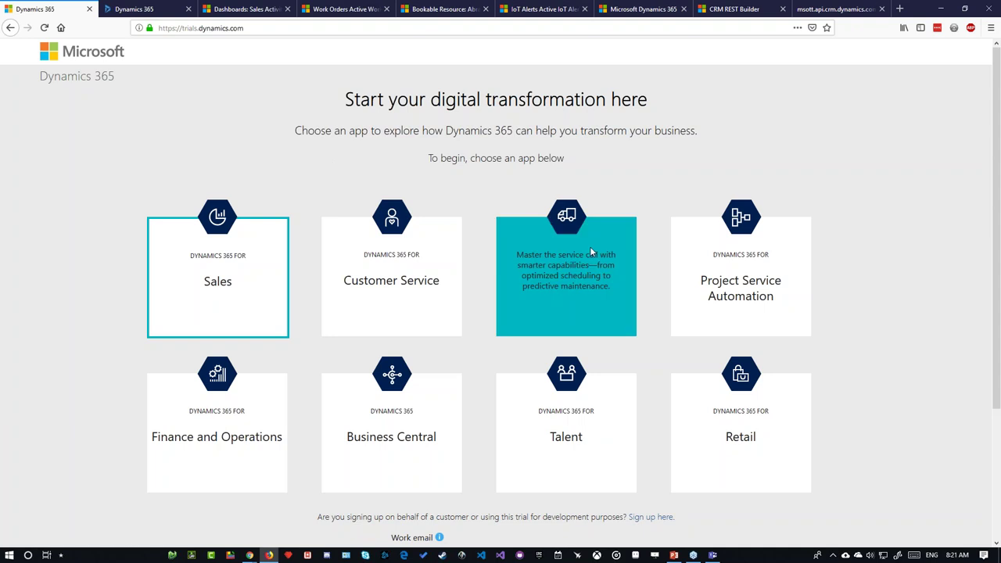
# Choose Field Service as the trial app and view the sign-up fields below the app tiles
pyautogui.click(509, 237)
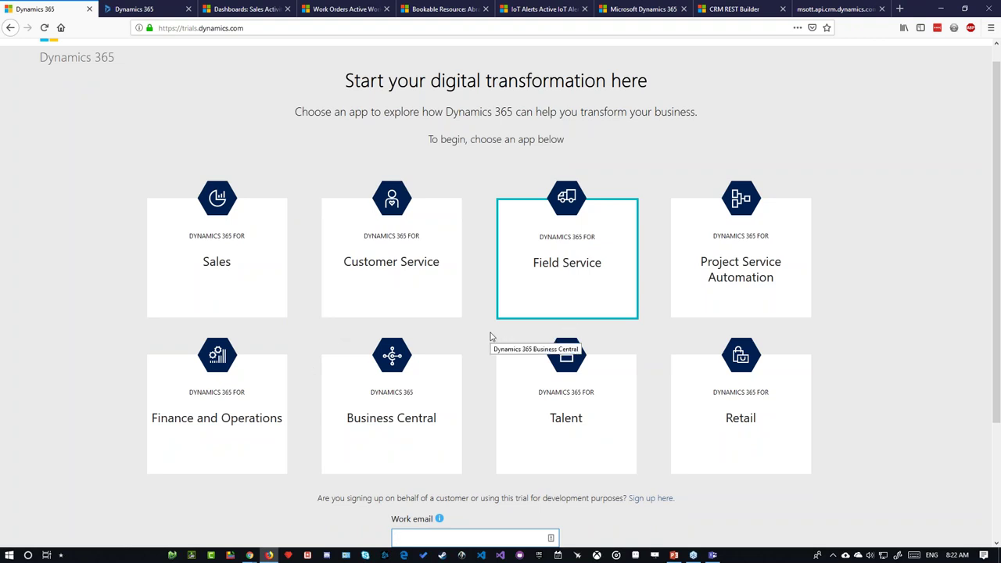
pyautogui.click(490, 174)
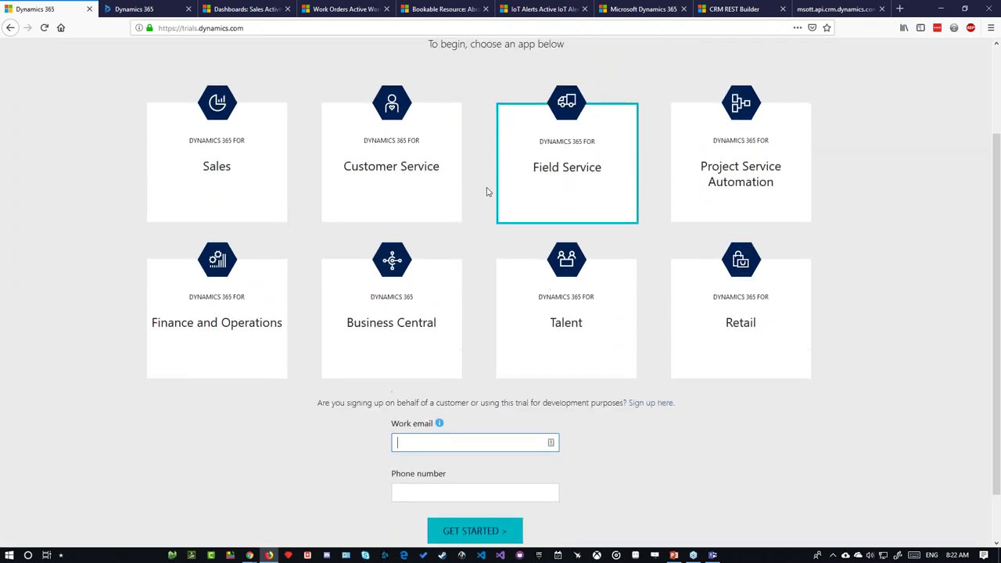
pyautogui.scroll(3, 298, 134)
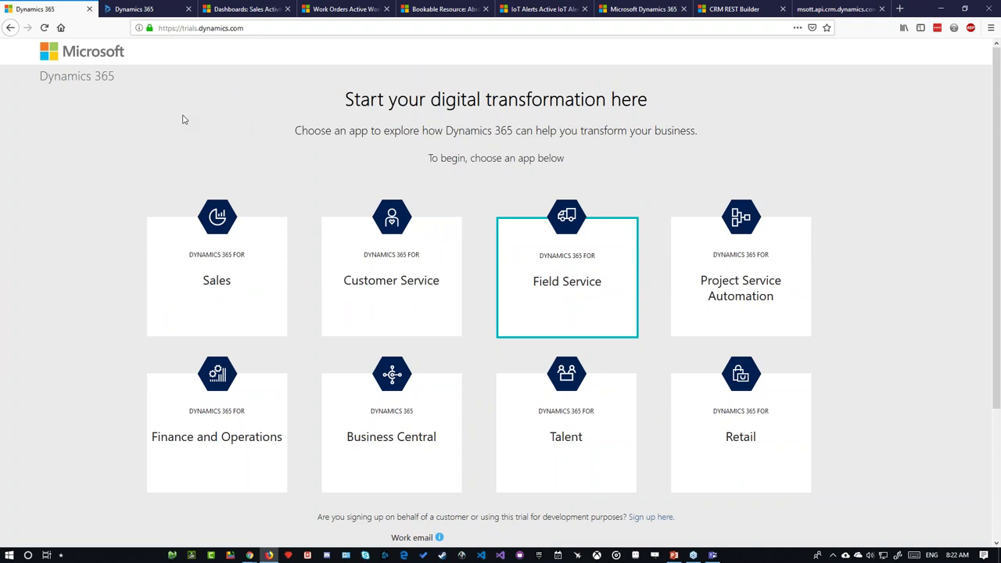
# Switch from the trials page to the Dynamics 365 home page at home.dynamics.com
pyautogui.click(150, 10)
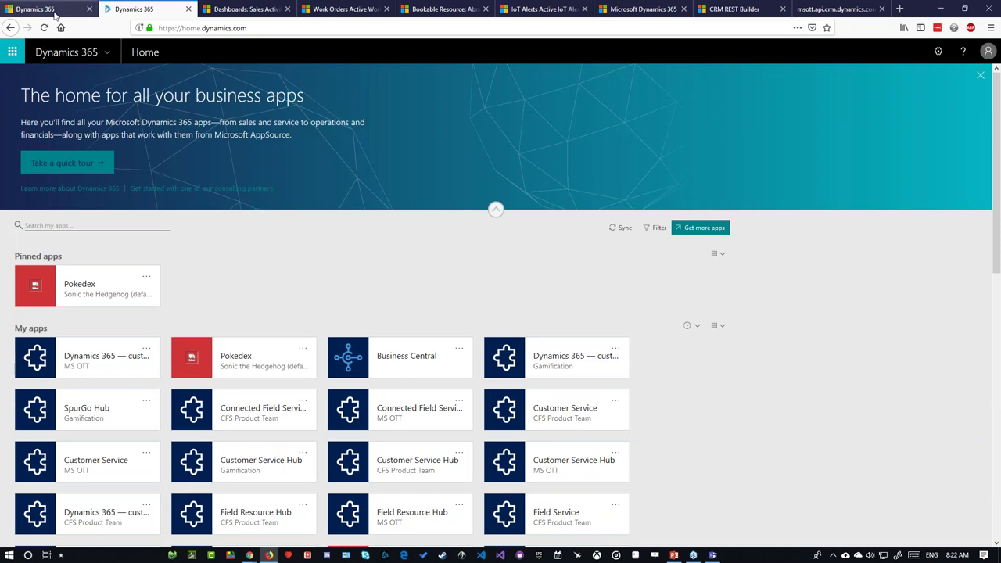
pyautogui.click(78, 10)
pyautogui.click(149, 10)
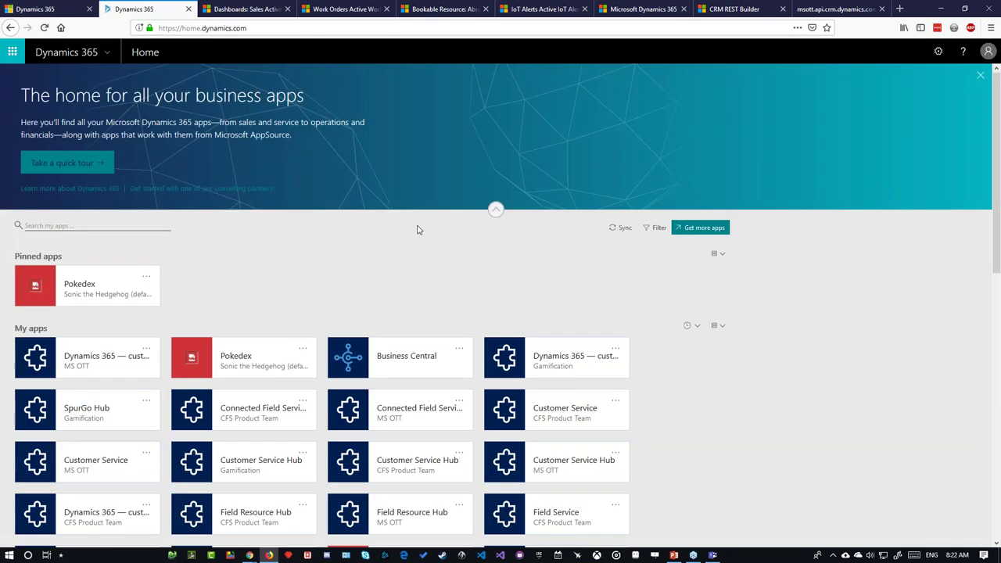
pyautogui.click(252, 29)
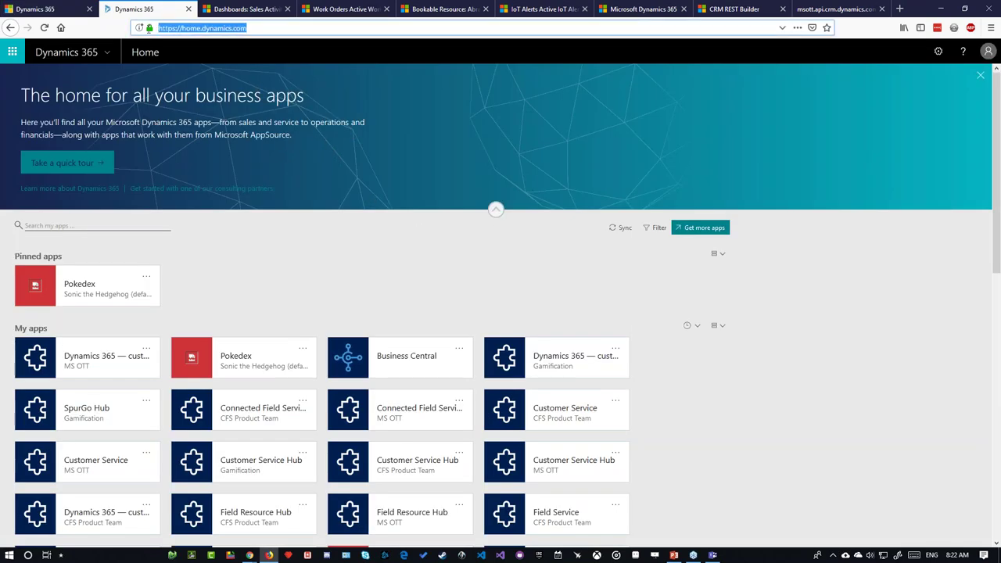
pyautogui.click(397, 142)
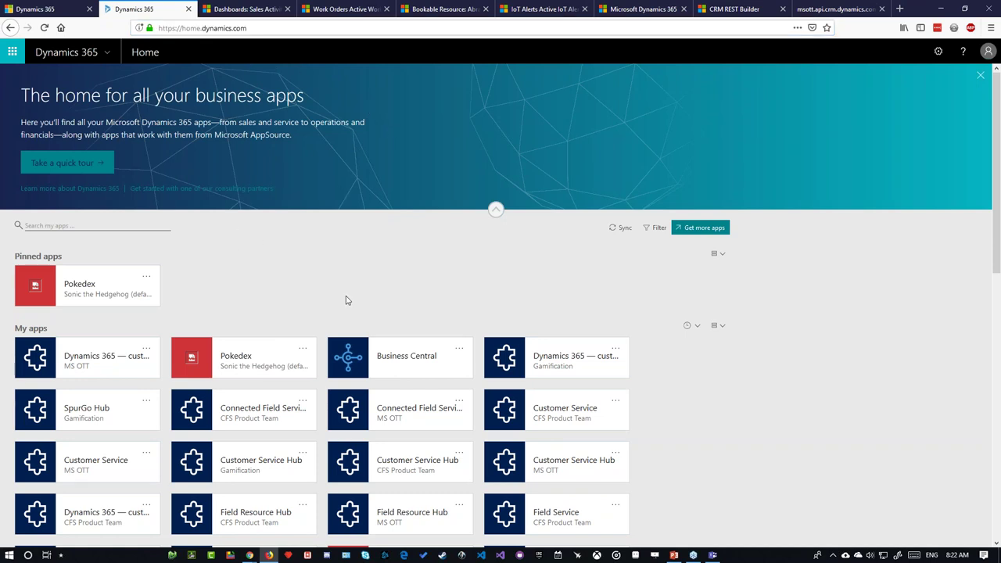
# Filter the apps by "ms" and open the Dynamics 365 app of the MS OTT organization
pyautogui.click(127, 226)
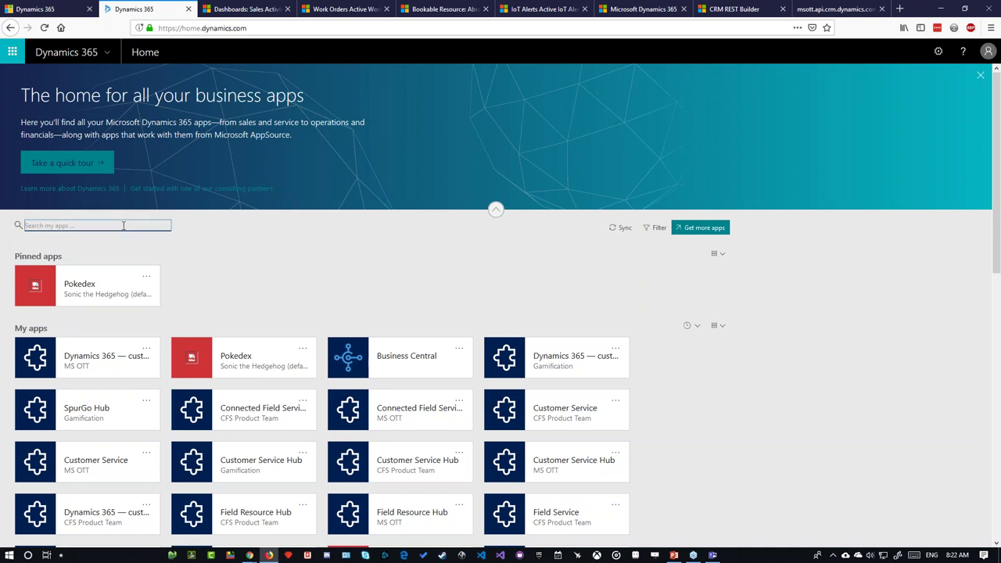
pyautogui.write('ms')
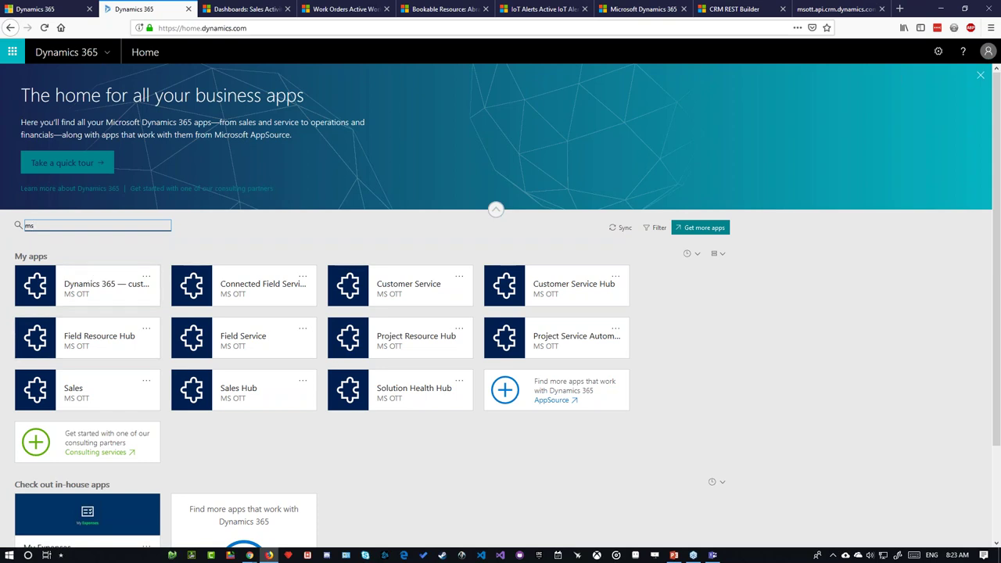
pyautogui.click(118, 292)
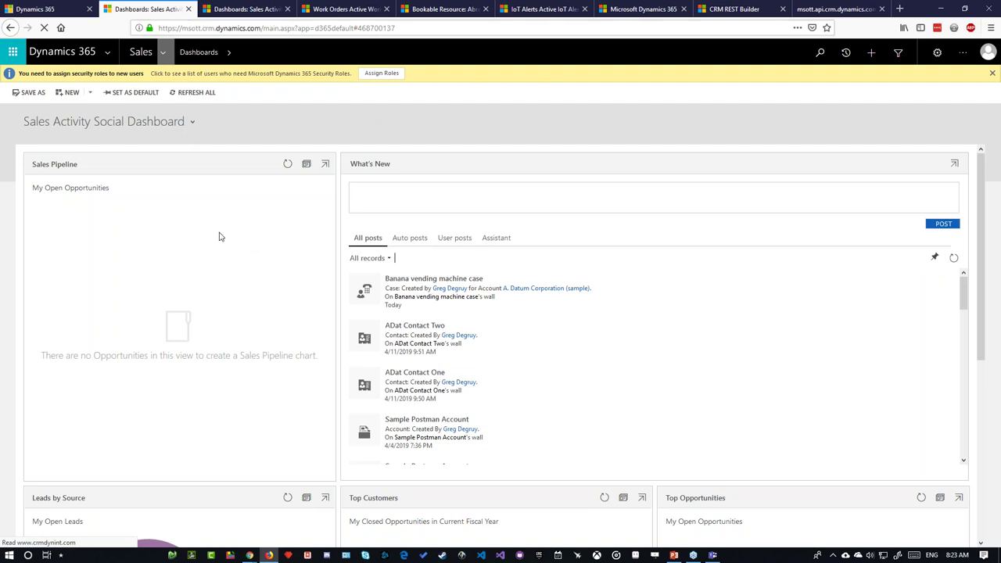
# Open the Schedule Board in the Field Service area
pyautogui.click(162, 55)
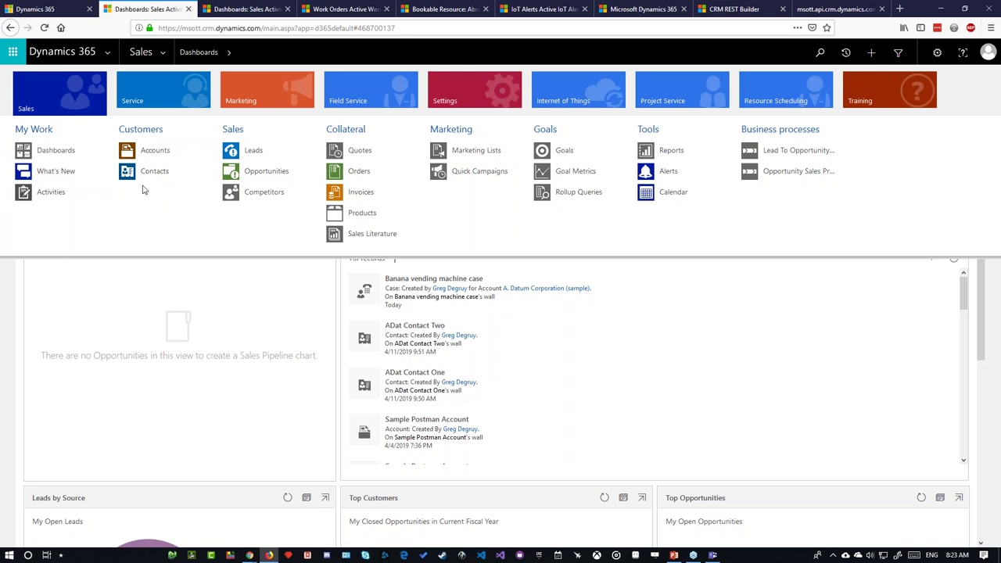
pyautogui.click(366, 92)
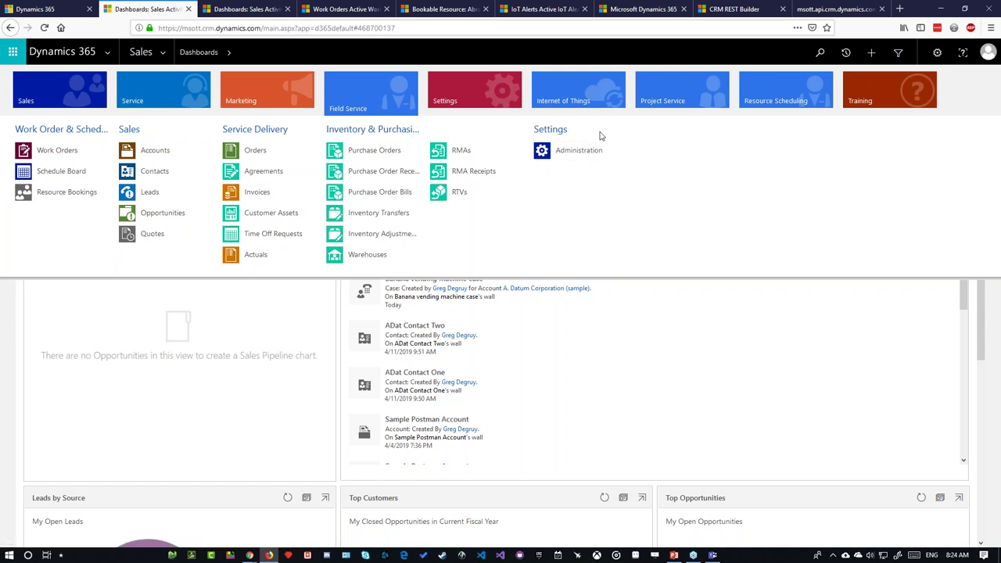
pyautogui.click(73, 170)
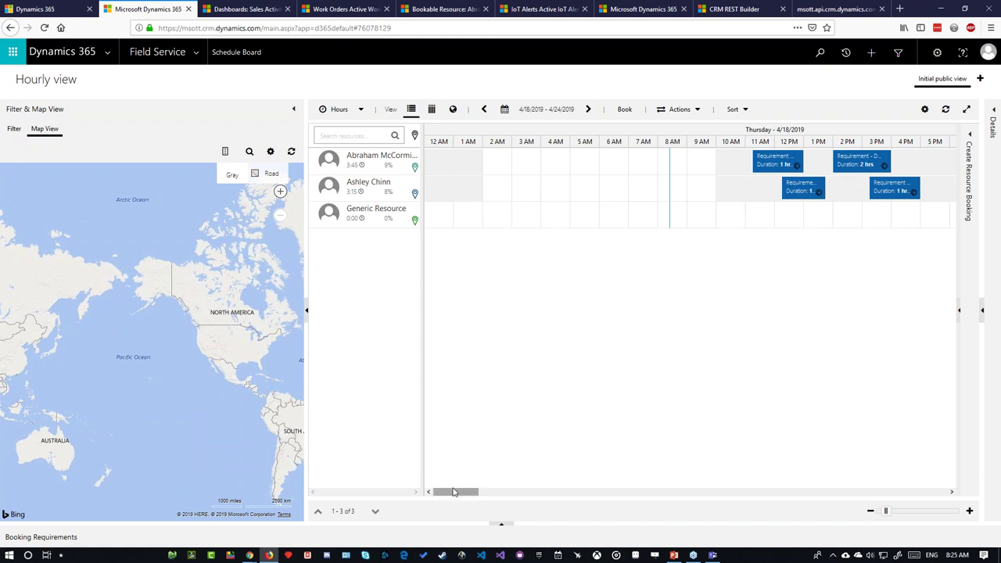
# Start a Generic Resource booking from about 10 AM to 1 PM on 4/18/2019 and open a new resource requirement for it
pyautogui.moveTo(459, 496); pyautogui.dragTo(475, 494)
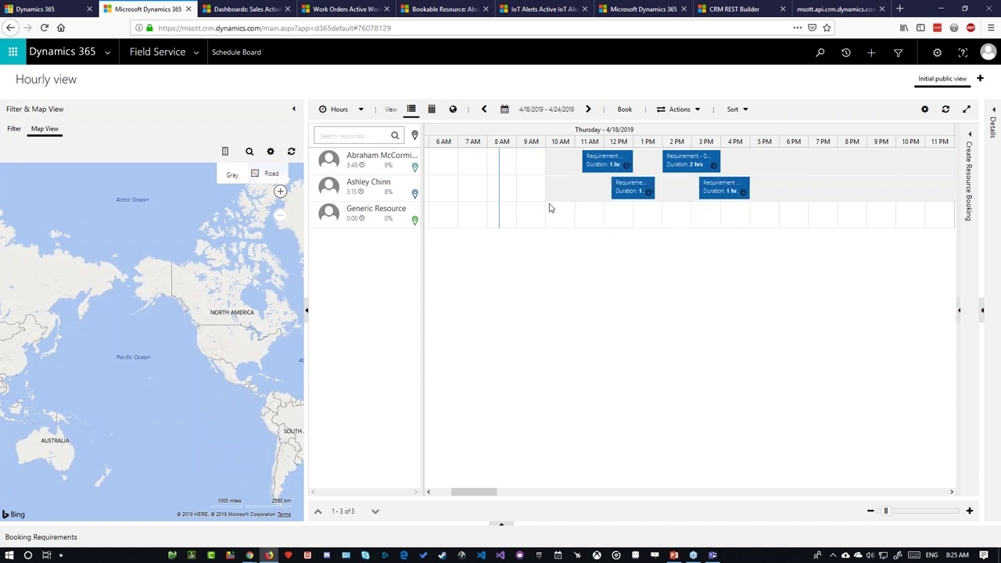
pyautogui.moveTo(550, 209); pyautogui.dragTo(635, 217)
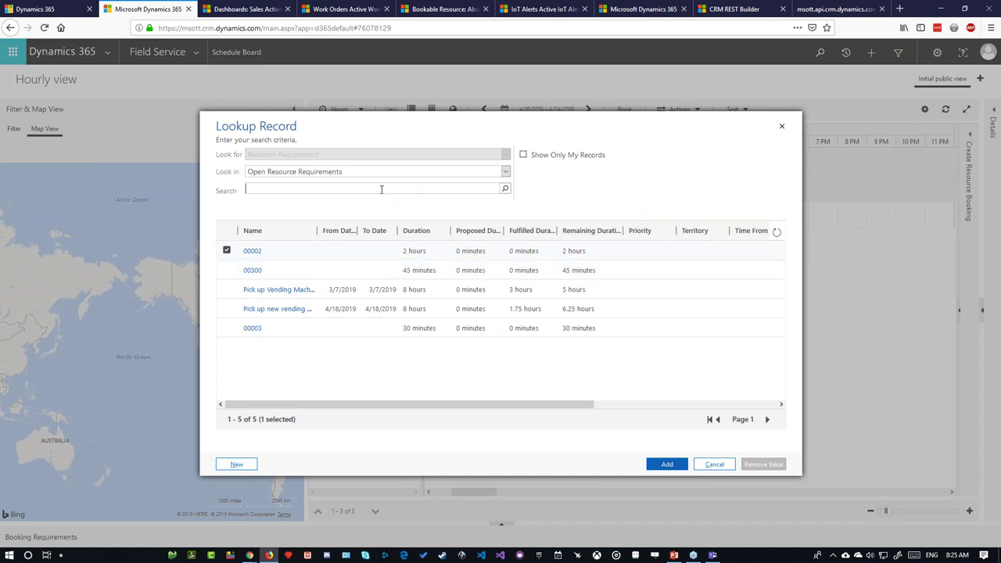
pyautogui.click(247, 467)
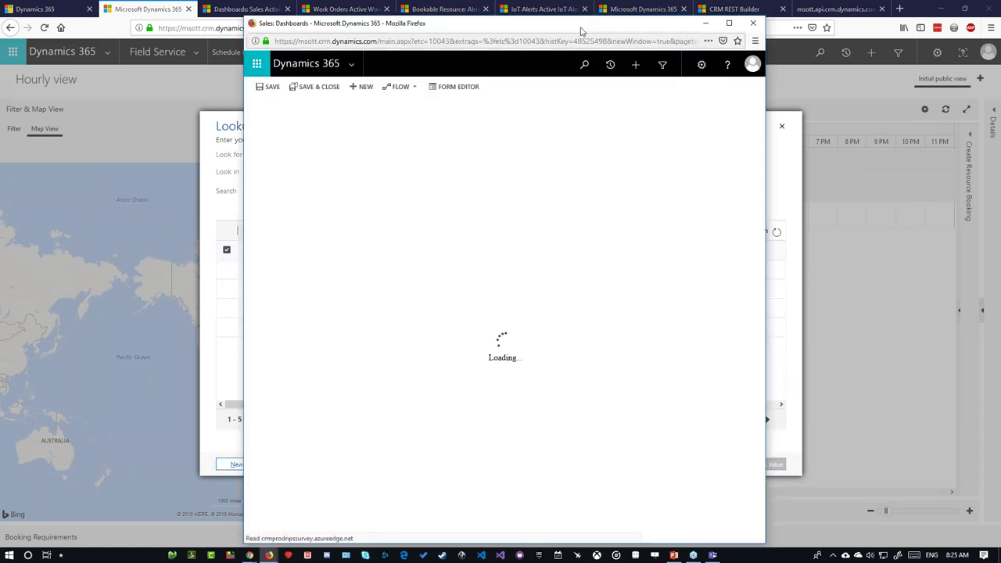
pyautogui.moveTo(571, 21); pyautogui.dragTo(566, 18)
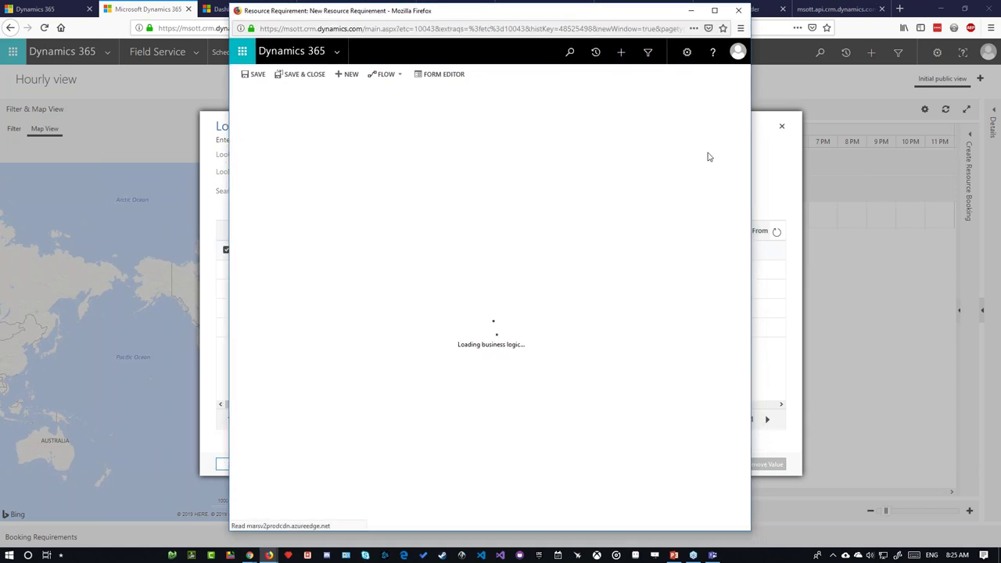
pyautogui.moveTo(752, 129); pyautogui.dragTo(835, 129)
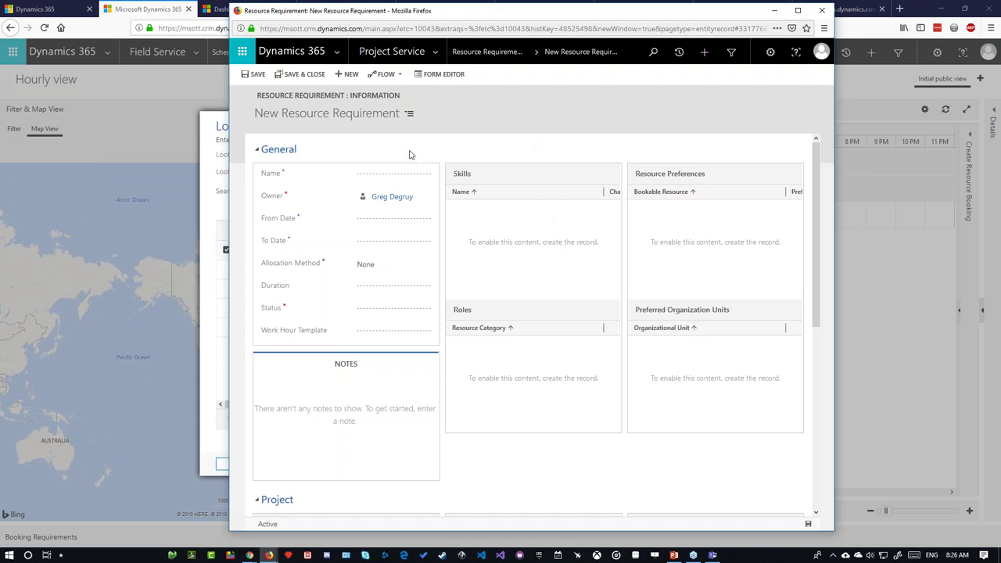
# Set the new resource requirement's From Date to 4/18/2019
pyautogui.click(421, 176)
pyautogui.scroll(-1, 446, 185)
pyautogui.scroll(1, 454, 218)
pyautogui.click(414, 222)
pyautogui.click(416, 219)
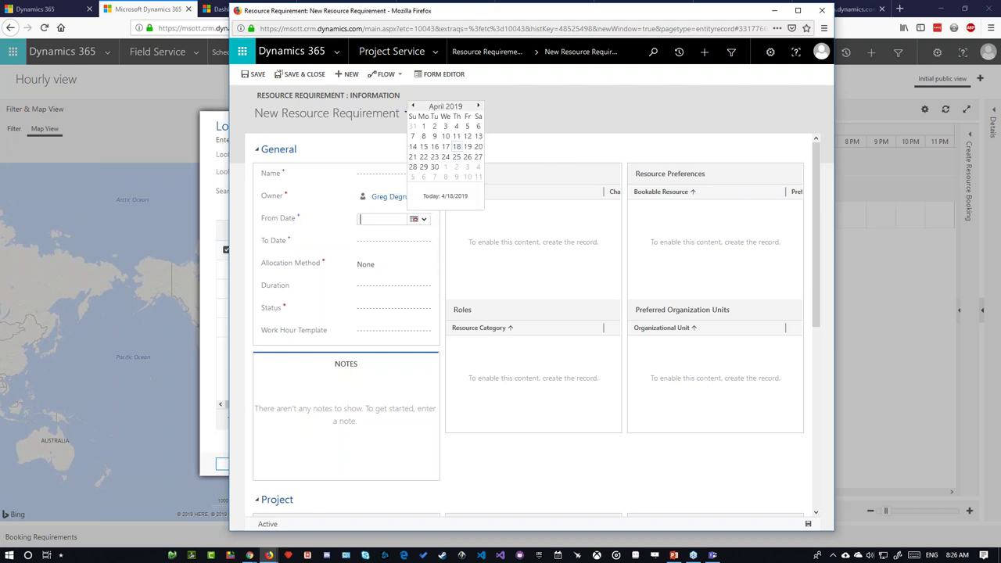
pyautogui.click(457, 146)
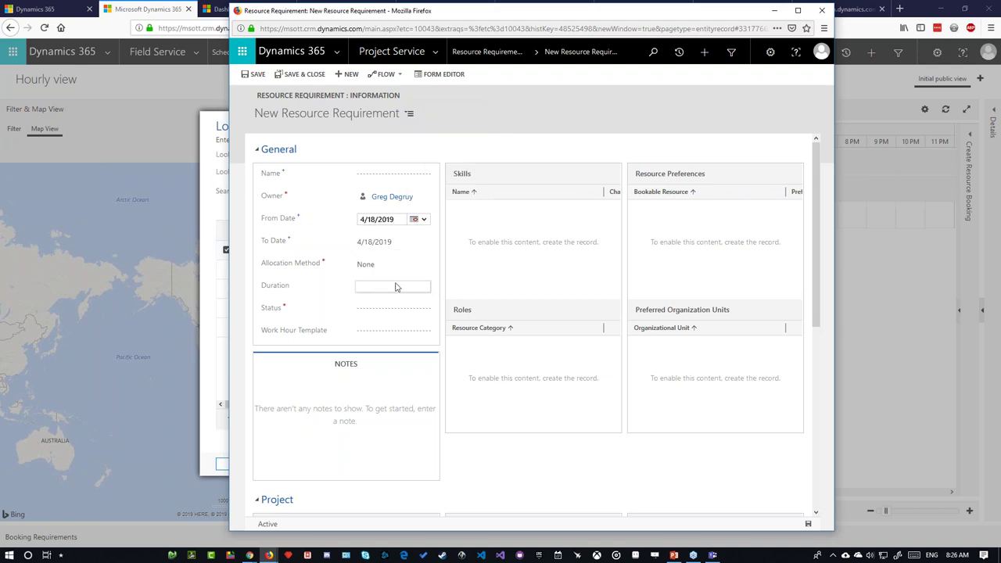
# Examine the requirement's Project, Field Service and Common sections, including the available work orders and the latitude and longitude fields
pyautogui.middleClick(439, 148)
pyautogui.click(461, 159)
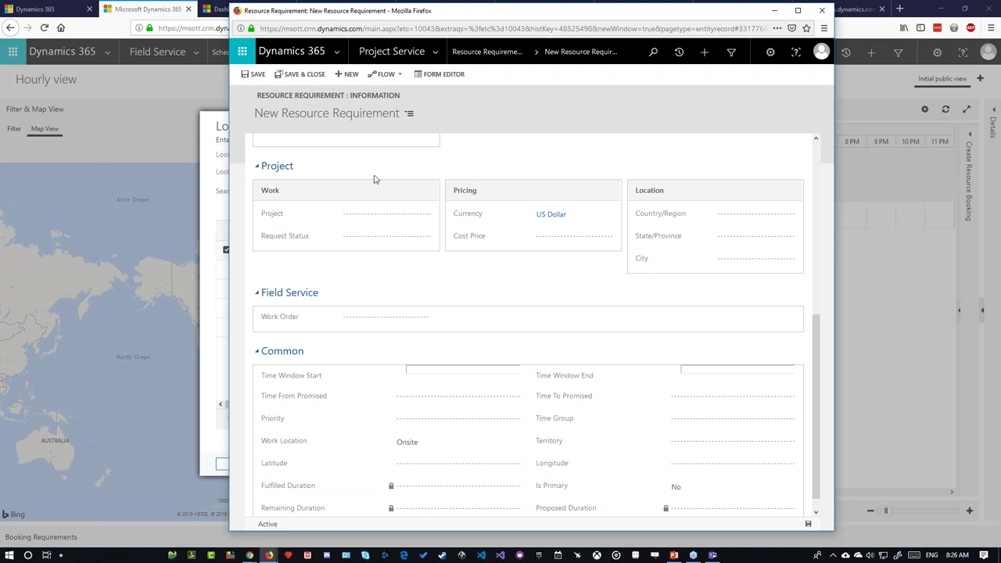
pyautogui.scroll(2, 407, 176)
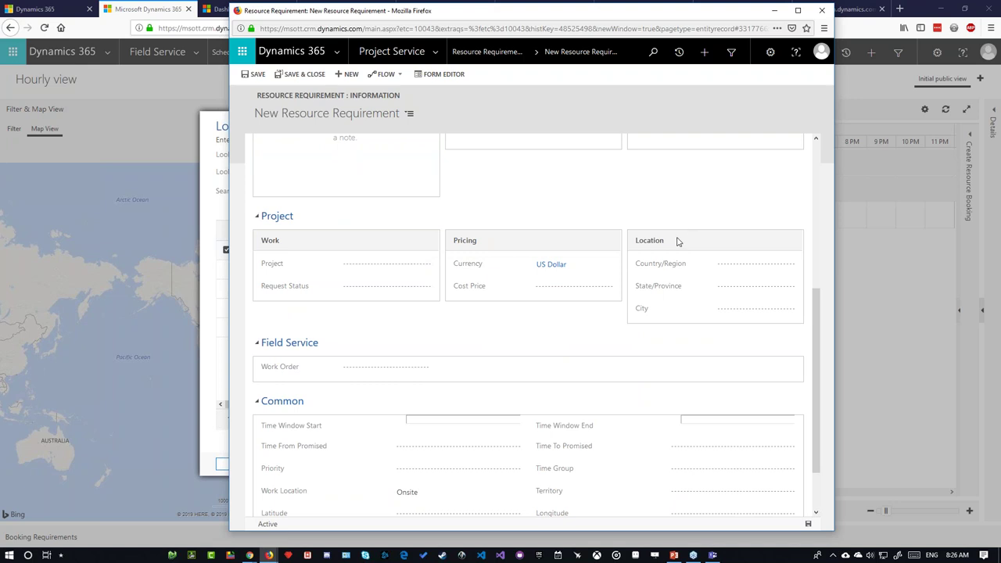
pyautogui.middleClick(438, 203)
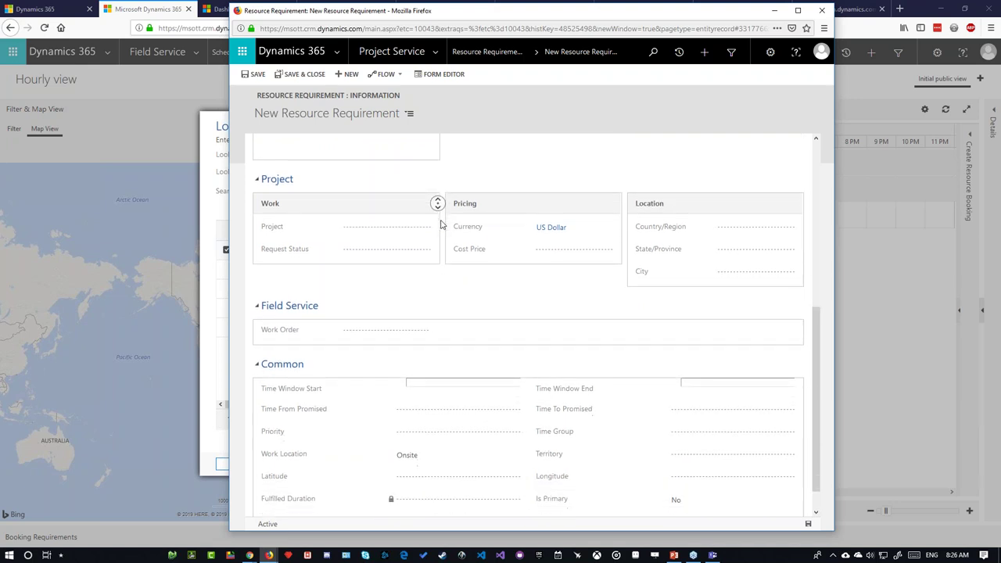
pyautogui.click(444, 223)
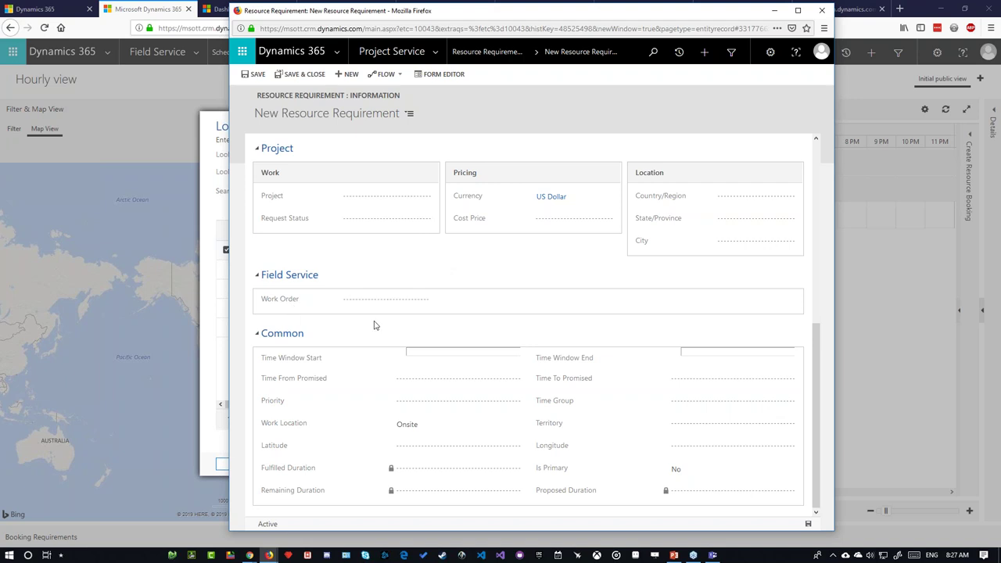
pyautogui.click(423, 304)
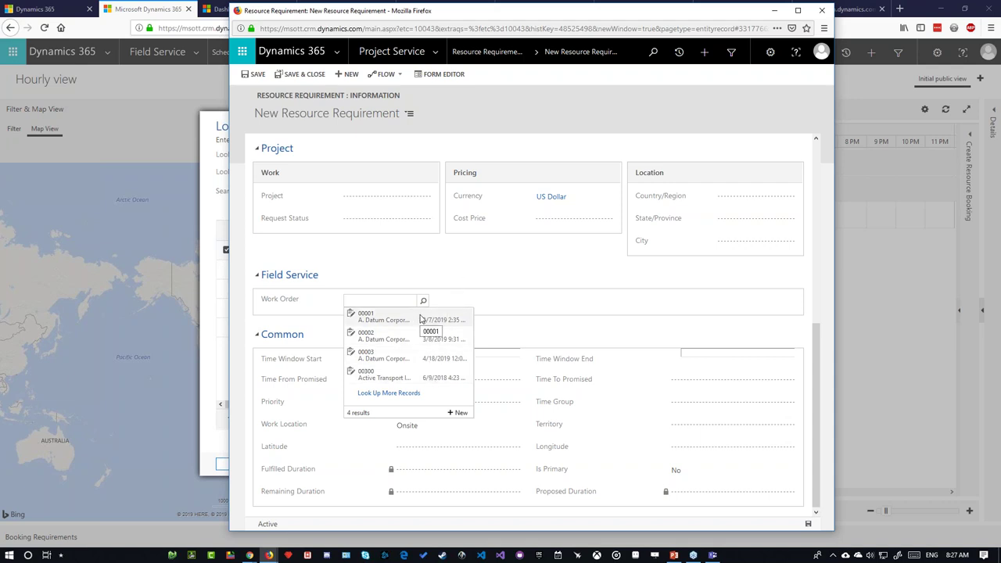
pyautogui.click(450, 264)
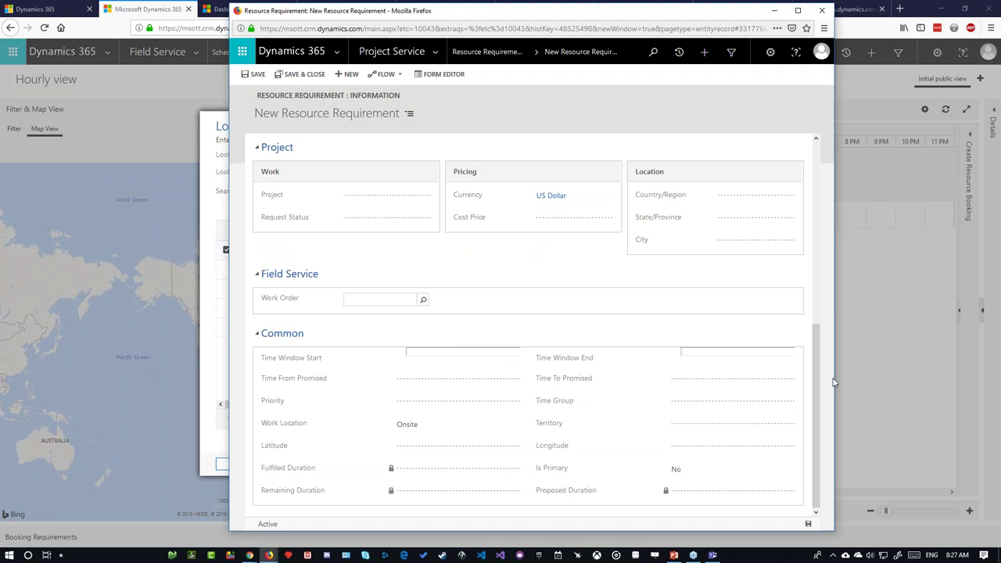
pyautogui.moveTo(834, 377); pyautogui.dragTo(880, 377)
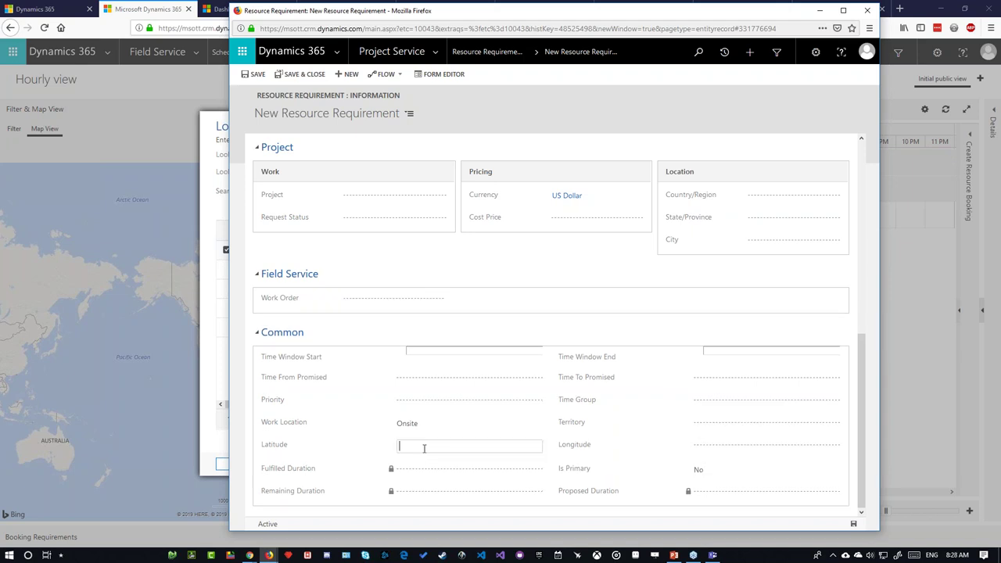
pyautogui.click(733, 448)
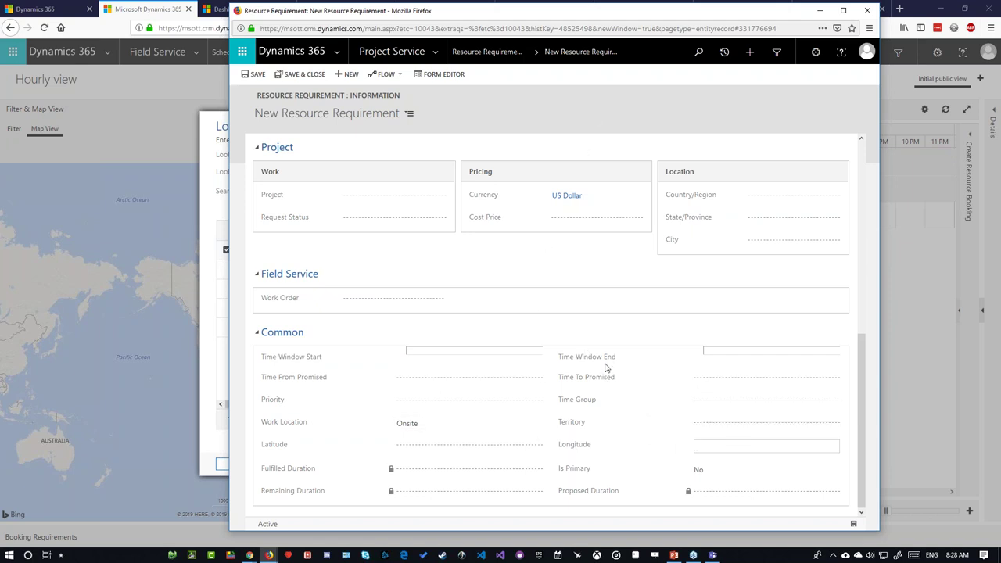
# Check the requirement's Work Location options, then close the new resource requirement without saving and dismiss the requirement lookup
pyautogui.click(511, 427)
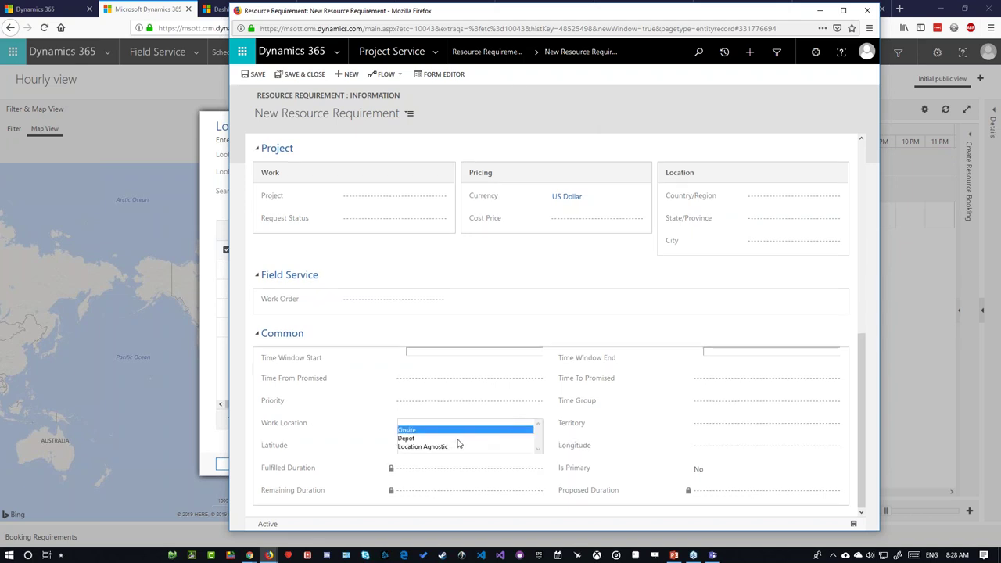
pyautogui.click(527, 285)
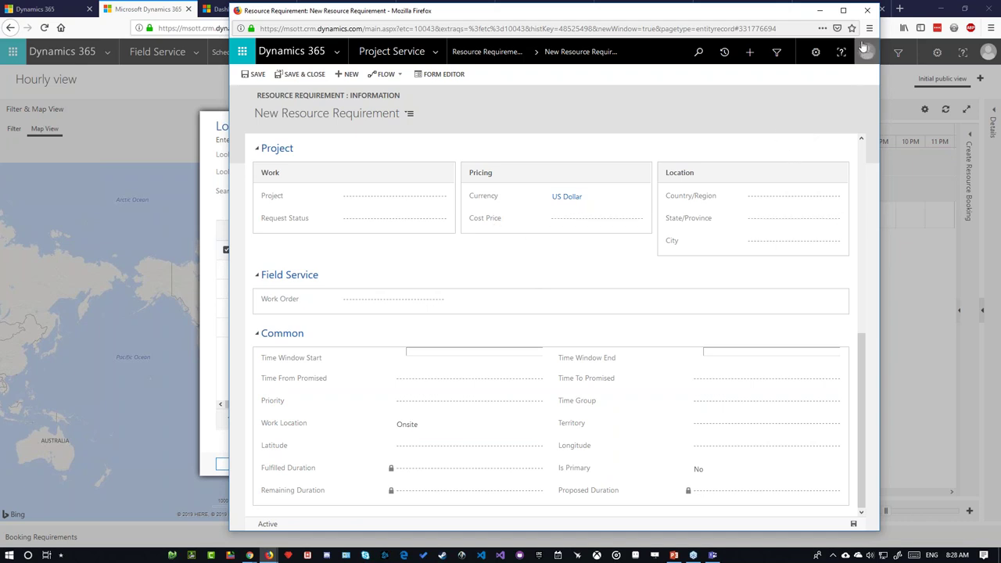
pyautogui.click(865, 11)
pyautogui.click(621, 238)
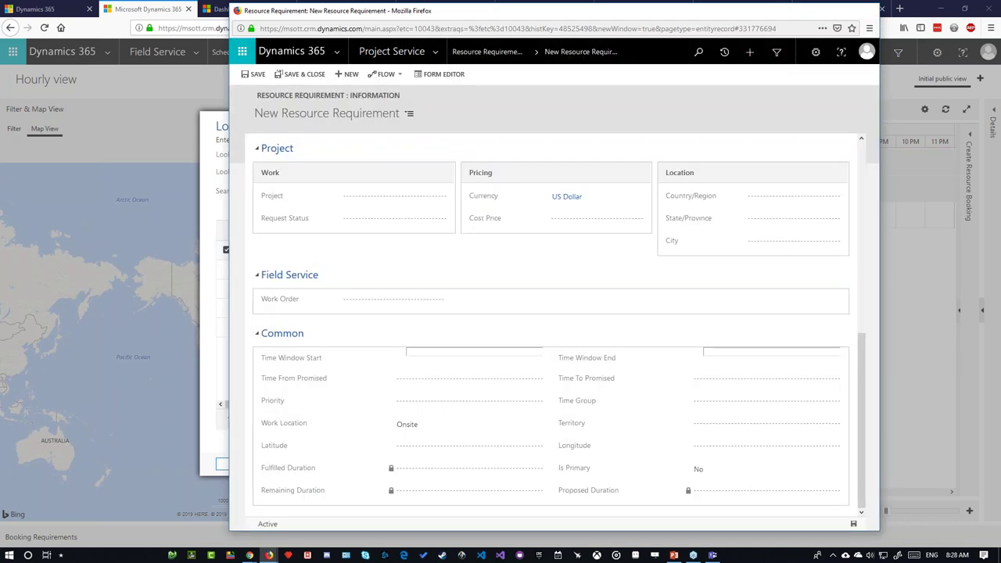
pyautogui.click(783, 128)
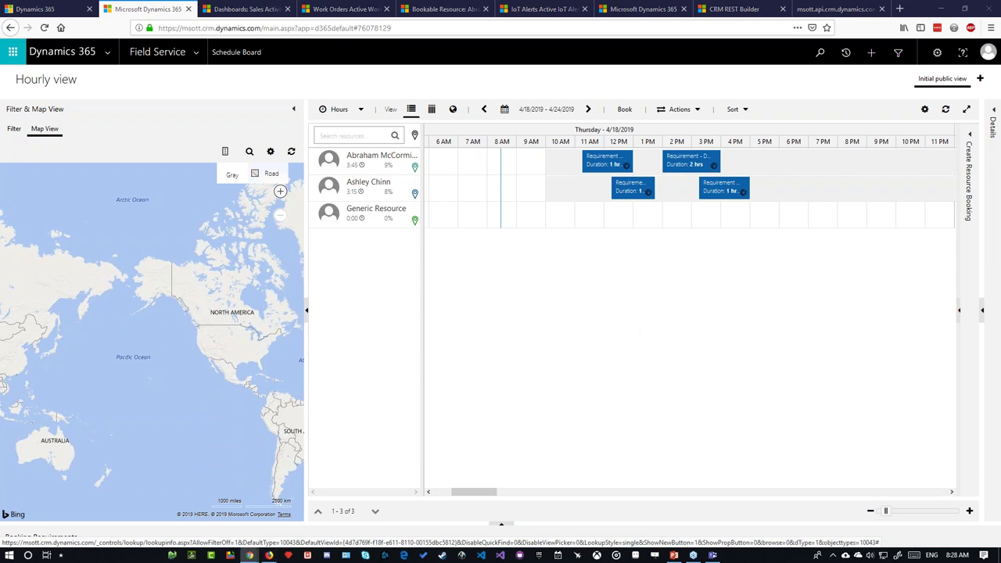
# Switch to the Azure IoT Central app in Chrome and examine the Refrigerated Vending Machine template's dashboard
pyautogui.click(249, 556)
pyautogui.moveTo(552, 138); pyautogui.dragTo(524, 6)
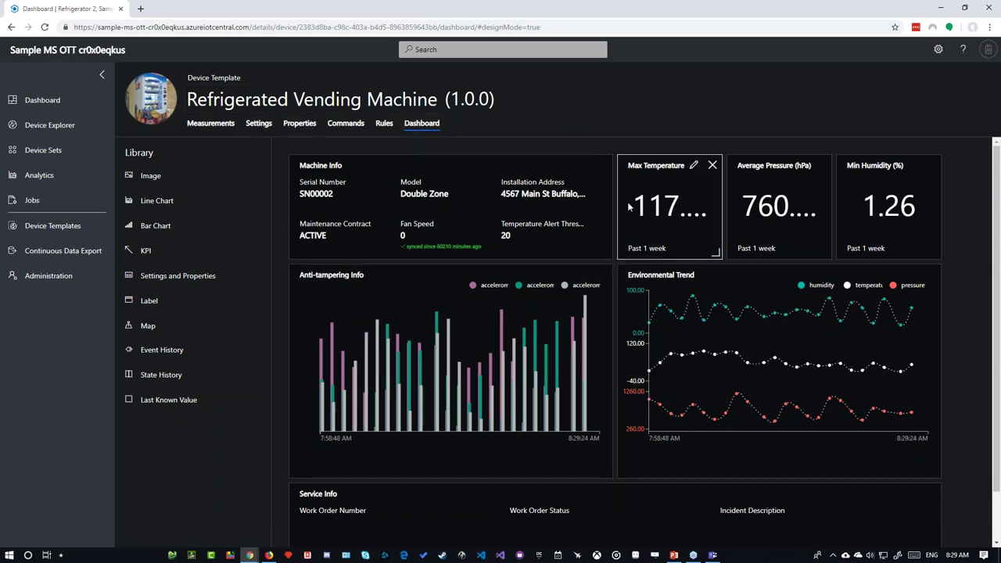
pyautogui.scroll(-1, 618, 313)
pyautogui.scroll(1, 642, 372)
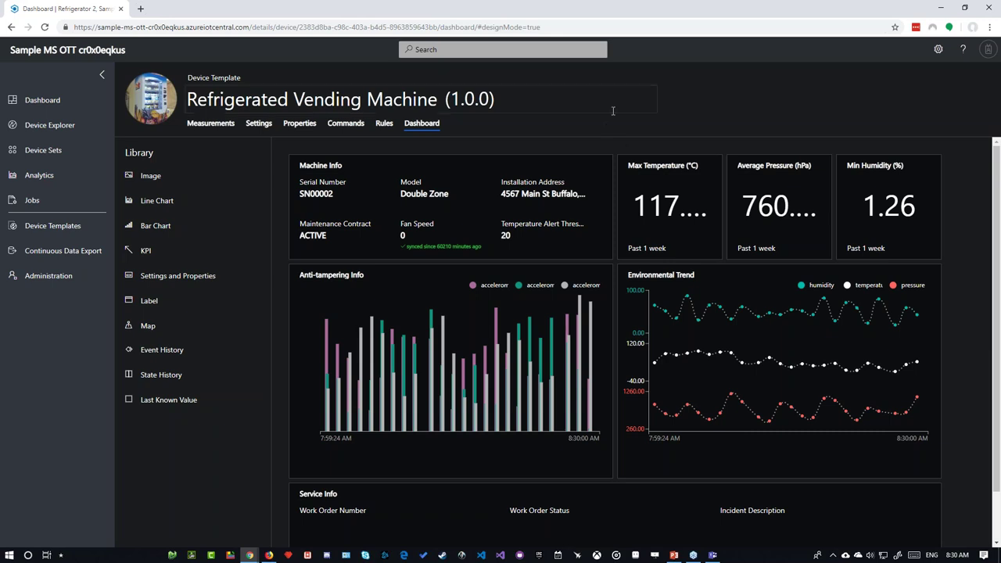
pyautogui.click(207, 98)
pyautogui.moveTo(187, 100); pyautogui.dragTo(436, 95)
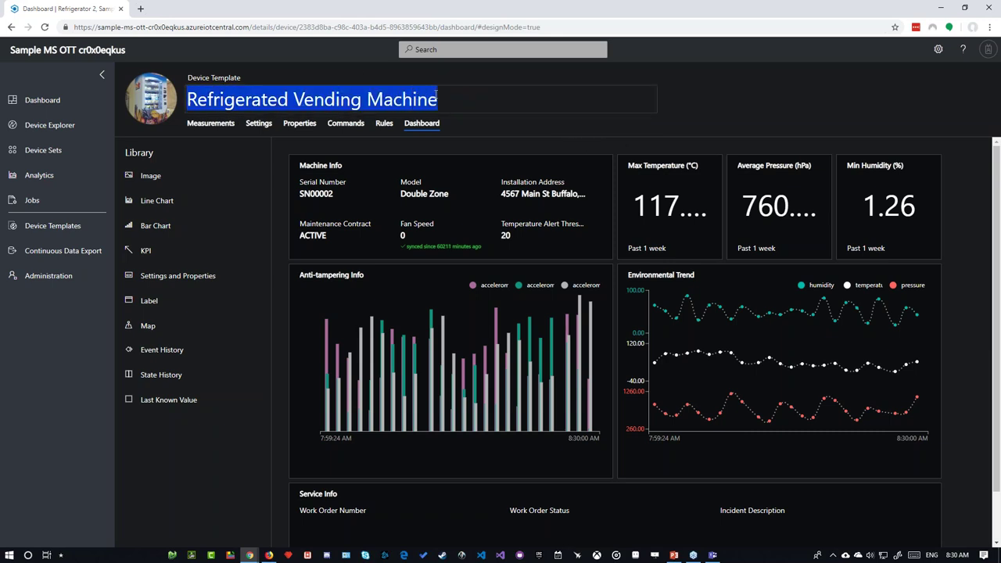
pyautogui.click(688, 111)
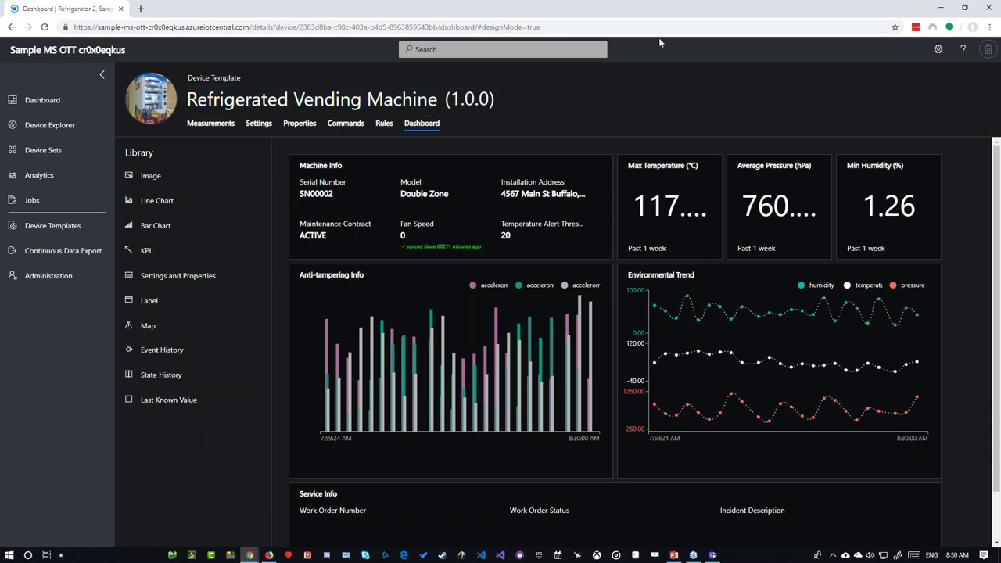
# Return to the Schedule Board in Firefox and show the first resource's "Pick up new vending machine" booking on the map
pyautogui.doubleClick(338, 8)
pyautogui.hotkey('alt', 'Tab')
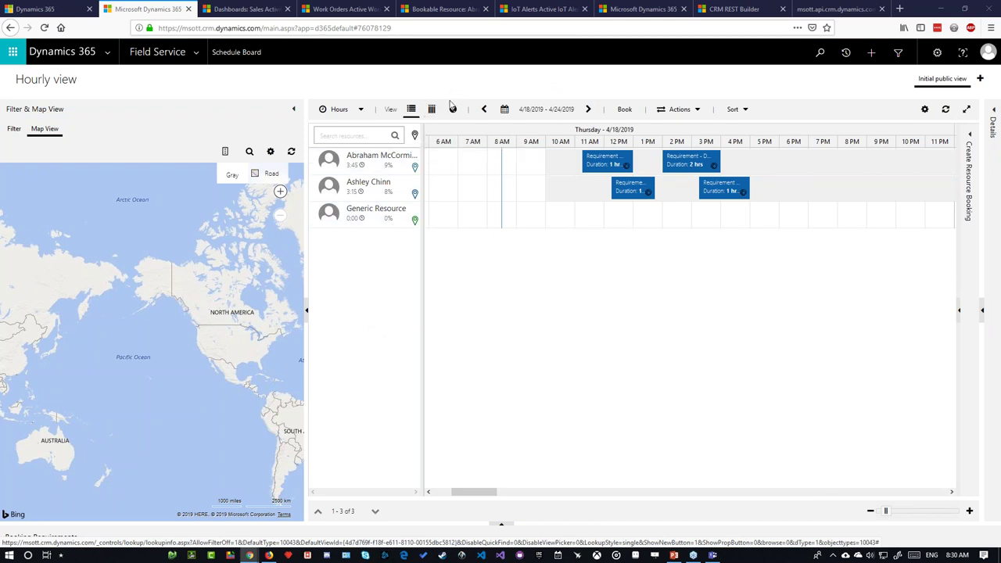
pyautogui.click(415, 135)
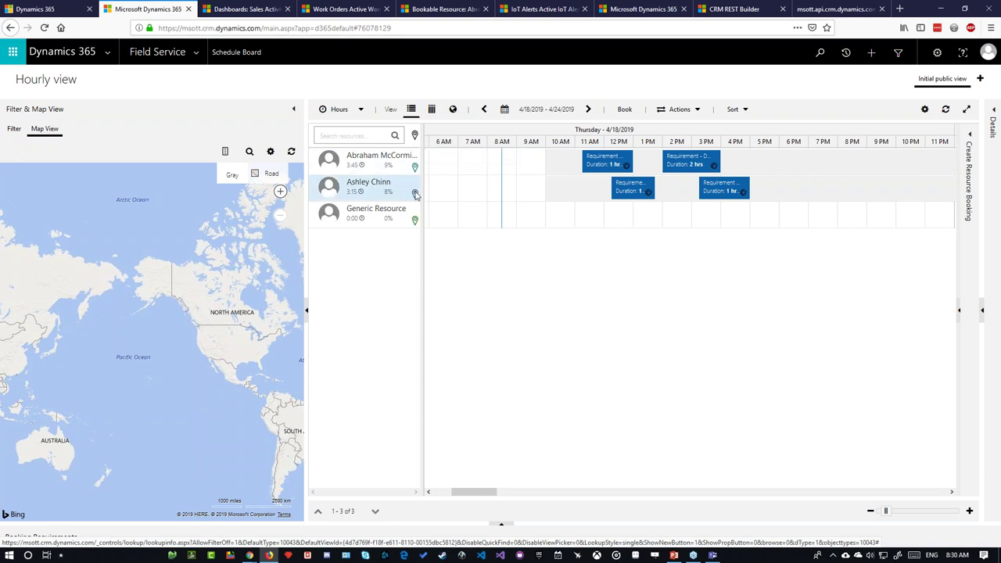
pyautogui.moveTo(266, 349); pyautogui.dragTo(224, 352)
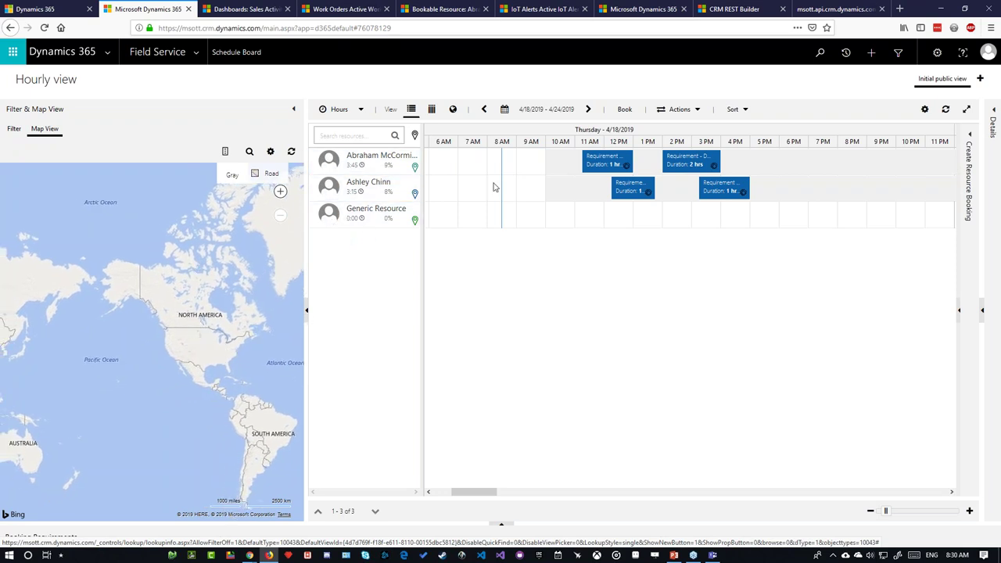
pyautogui.click(588, 166)
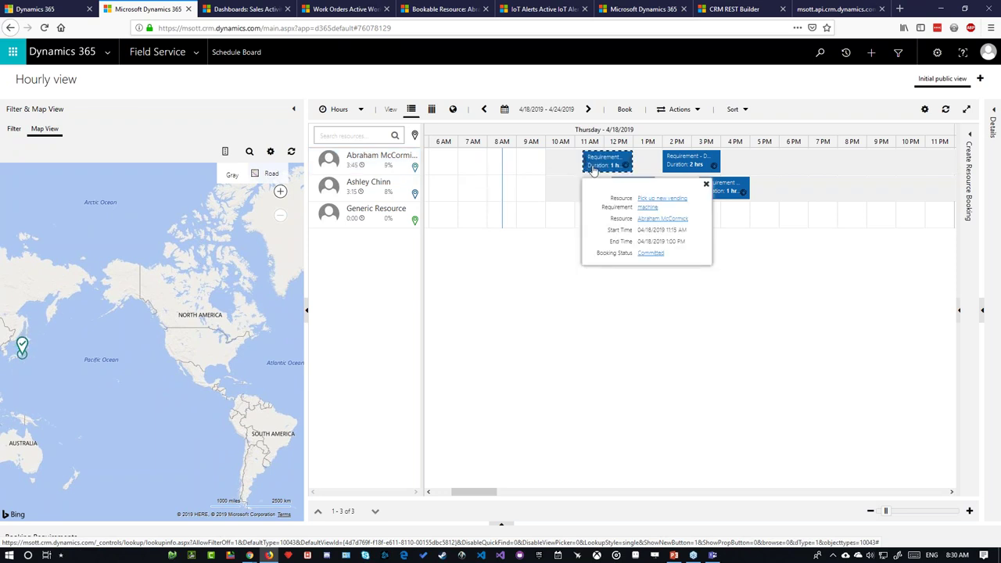
# Enlarge the page to 133% and examine the booked resources' locations and travel routes around Tokyo on the map
pyautogui.hotkey('ctrl', '+')
pyautogui.hotkey('ctrl', '+')
pyautogui.hotkey('ctrl', '+')
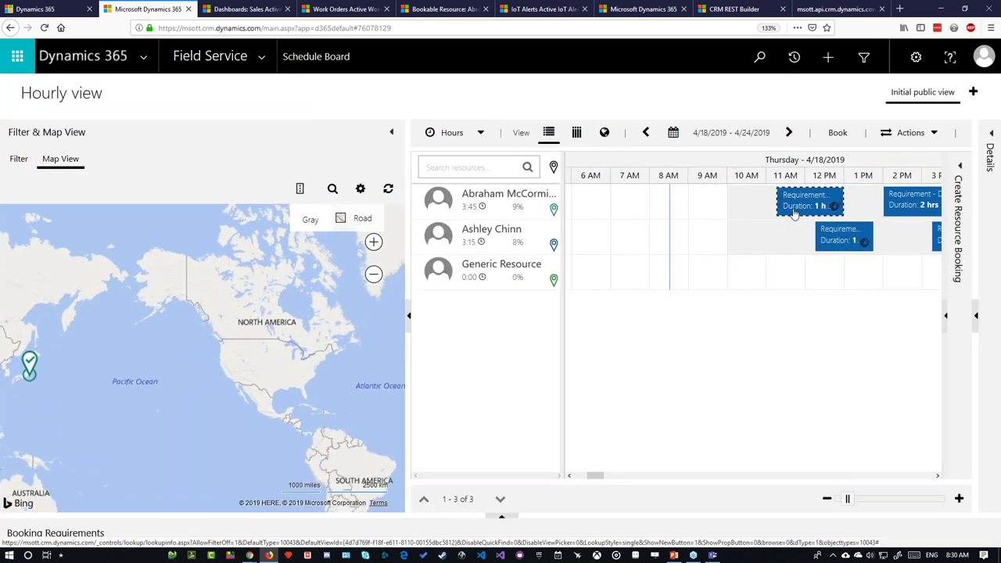
pyautogui.moveTo(794, 213)
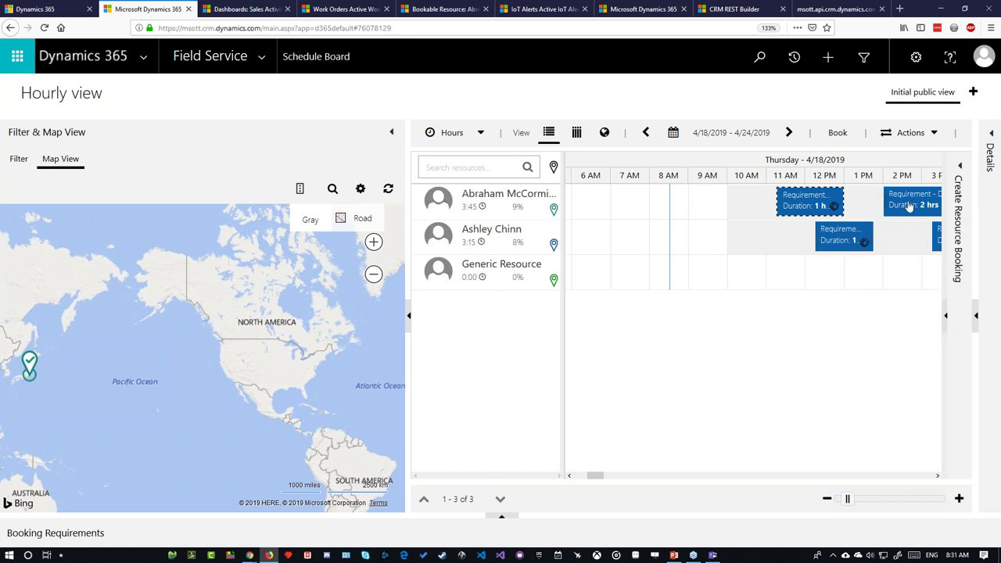
pyautogui.click(849, 237)
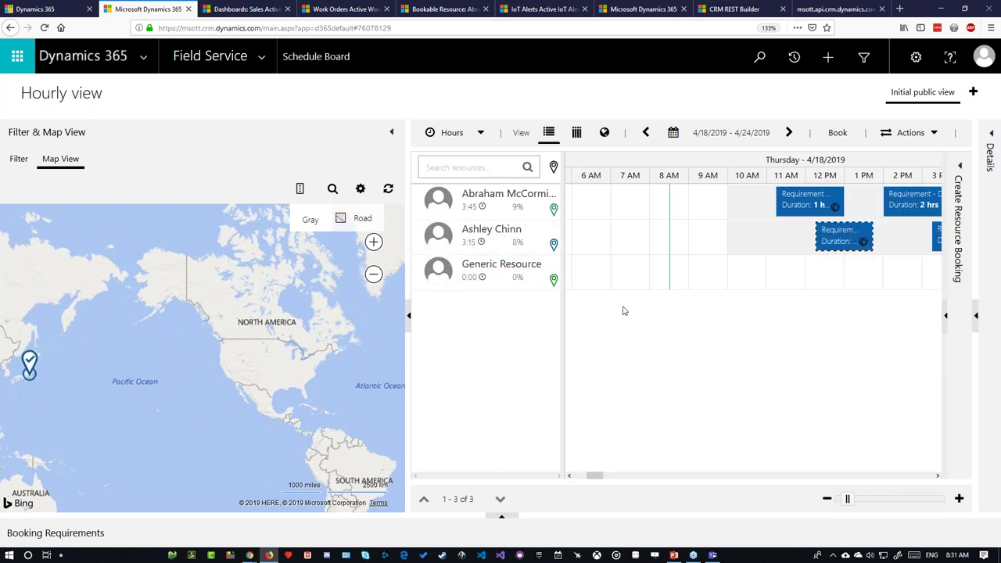
pyautogui.moveTo(74, 380); pyautogui.dragTo(186, 380)
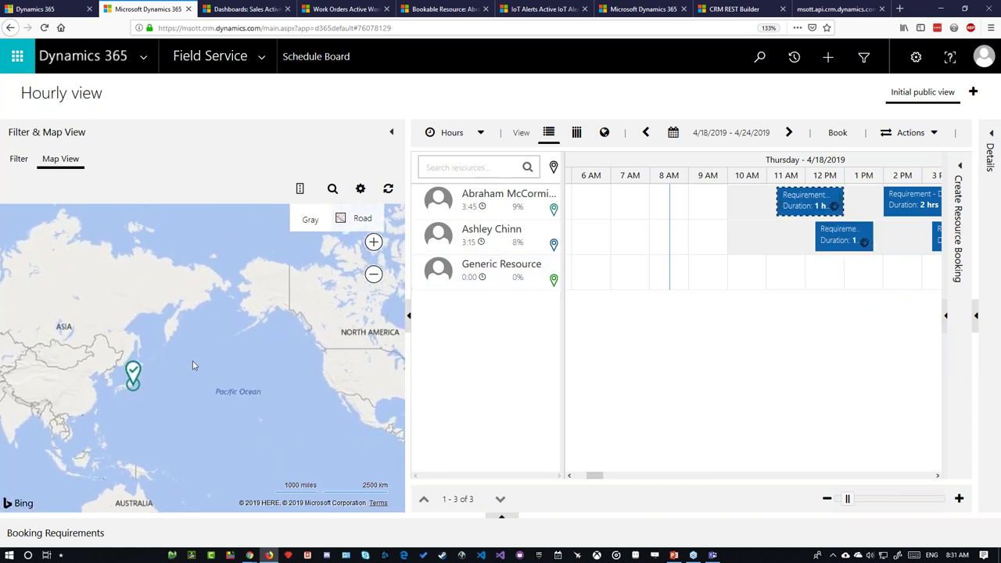
pyautogui.moveTo(213, 370); pyautogui.dragTo(247, 344)
pyautogui.scroll(5, 248, 343)
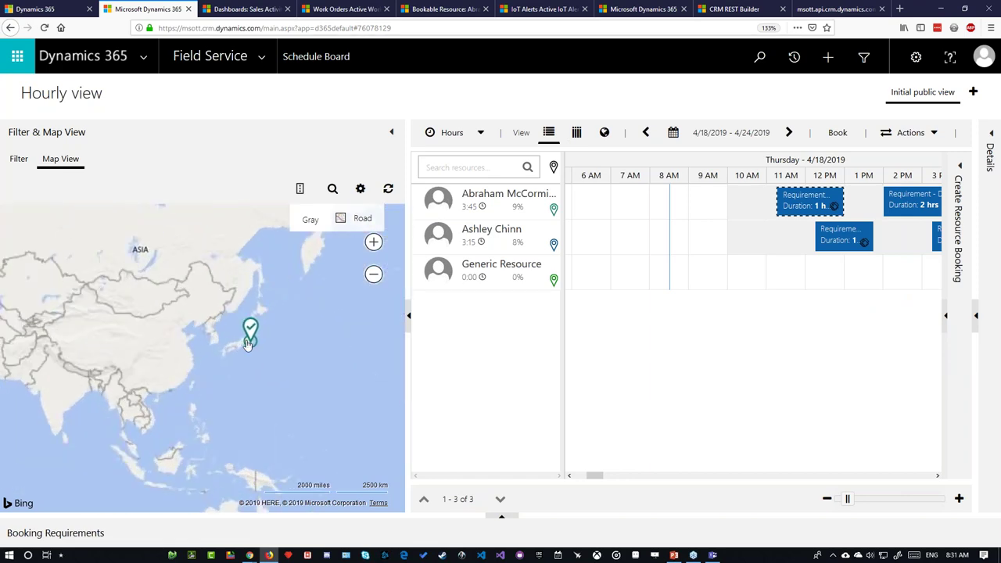
pyautogui.scroll(4, 259, 343)
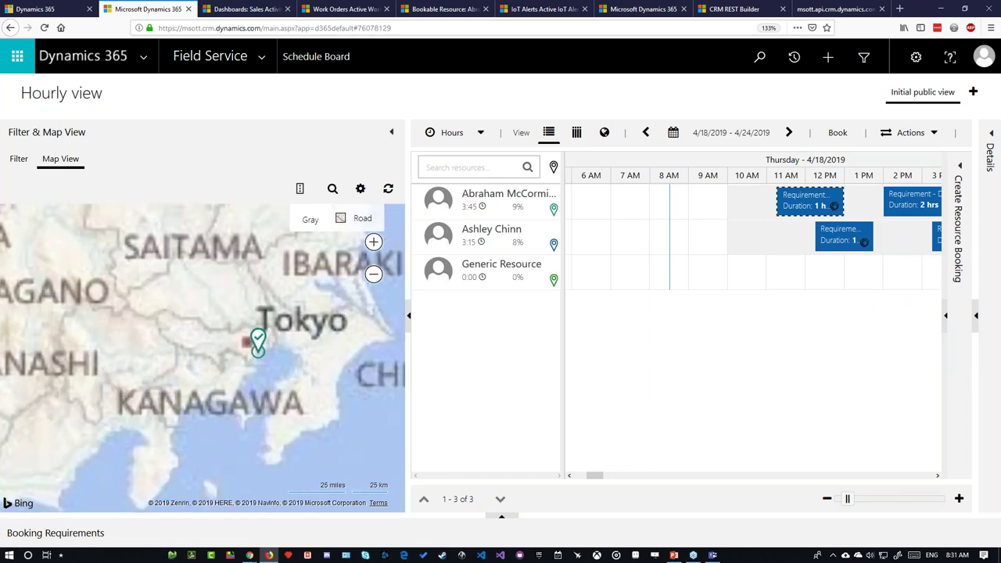
pyautogui.scroll(3, 182, 344)
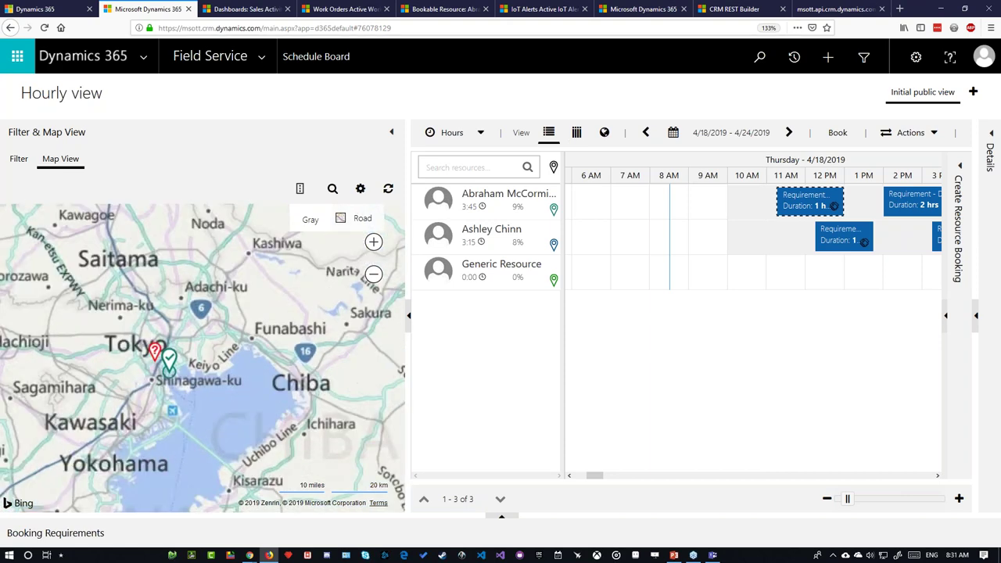
pyautogui.scroll(-1, 245, 316)
pyautogui.moveTo(245, 317); pyautogui.dragTo(200, 402)
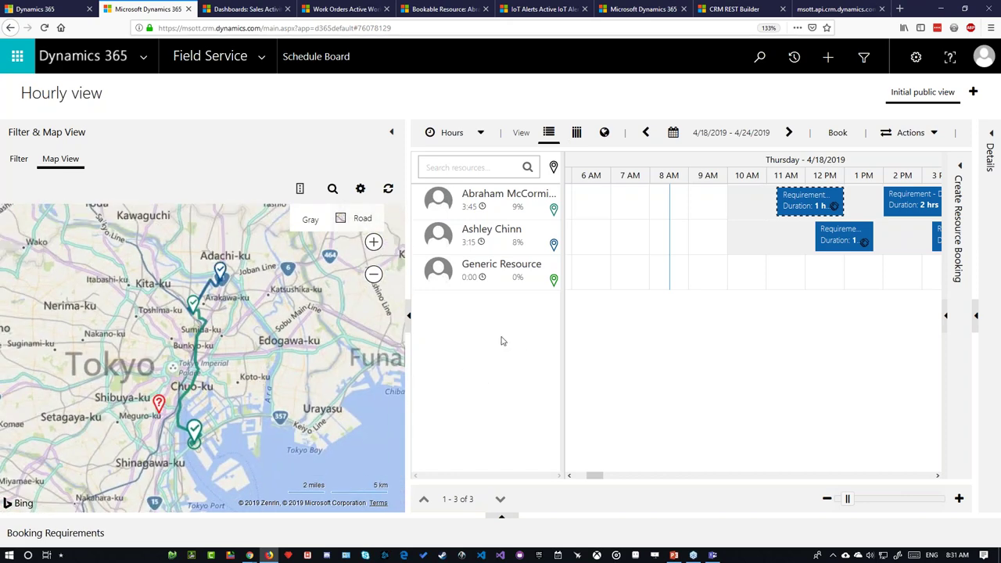
# Compare the first resource's two 4/18/2019 bookings by their details and their locations along the mapped route
pyautogui.moveTo(594, 477); pyautogui.dragTo(603, 477)
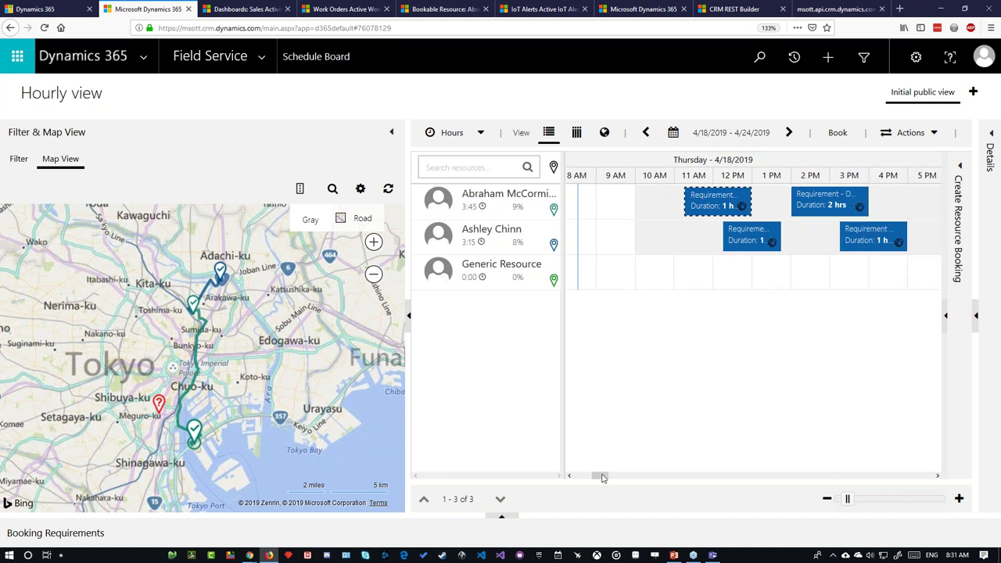
pyautogui.moveTo(695, 202)
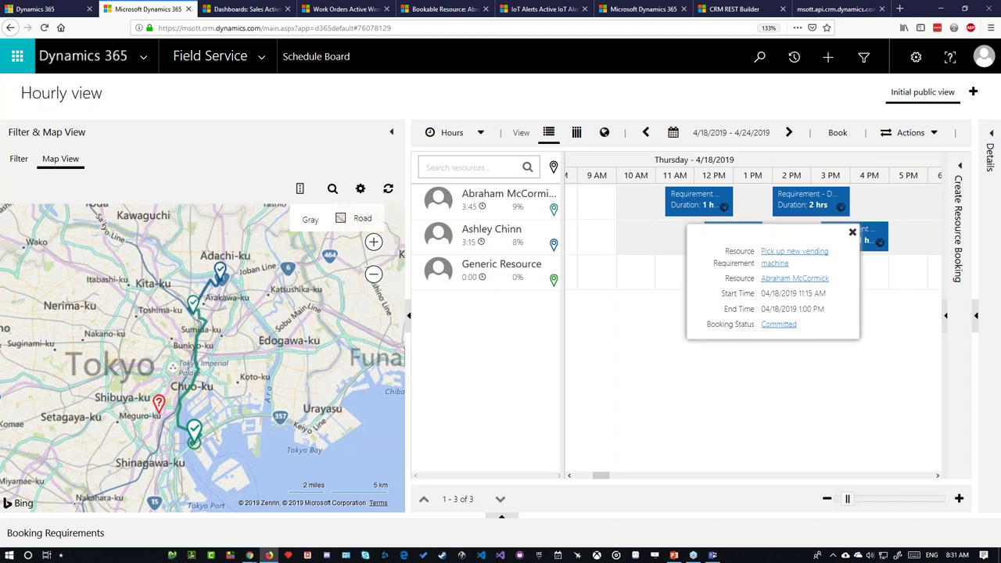
pyautogui.click(810, 204)
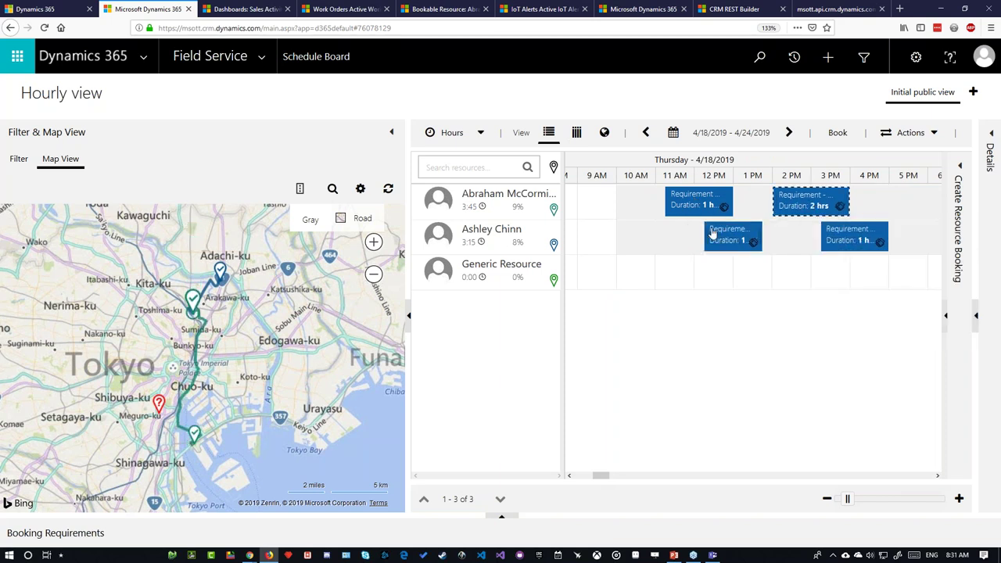
pyautogui.moveTo(702, 210)
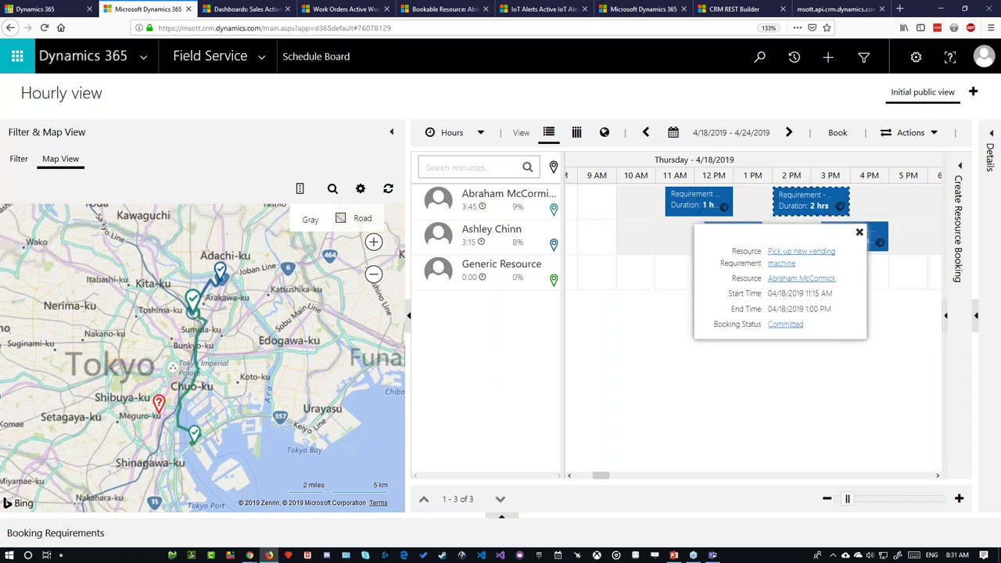
pyautogui.click(707, 204)
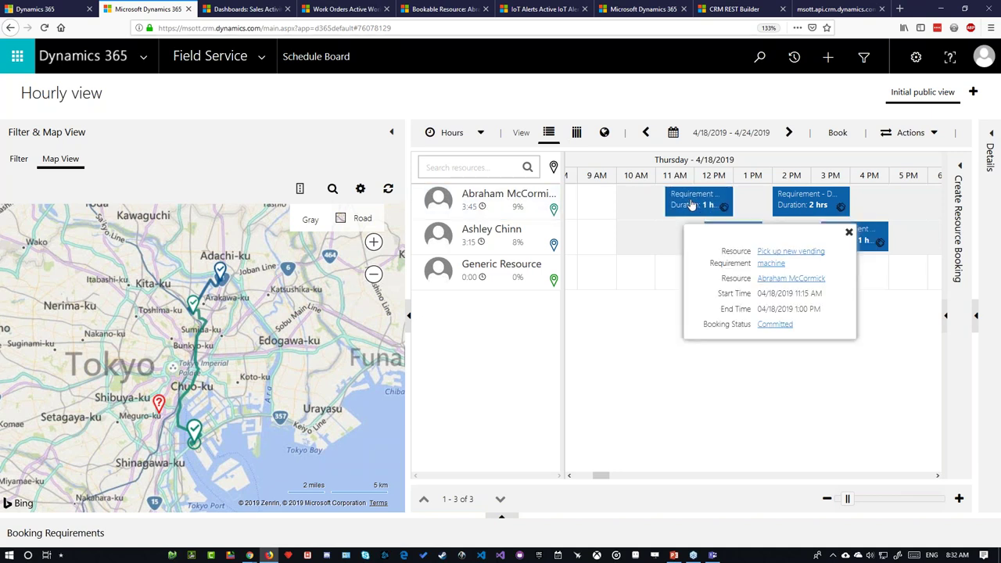
pyautogui.moveTo(807, 202)
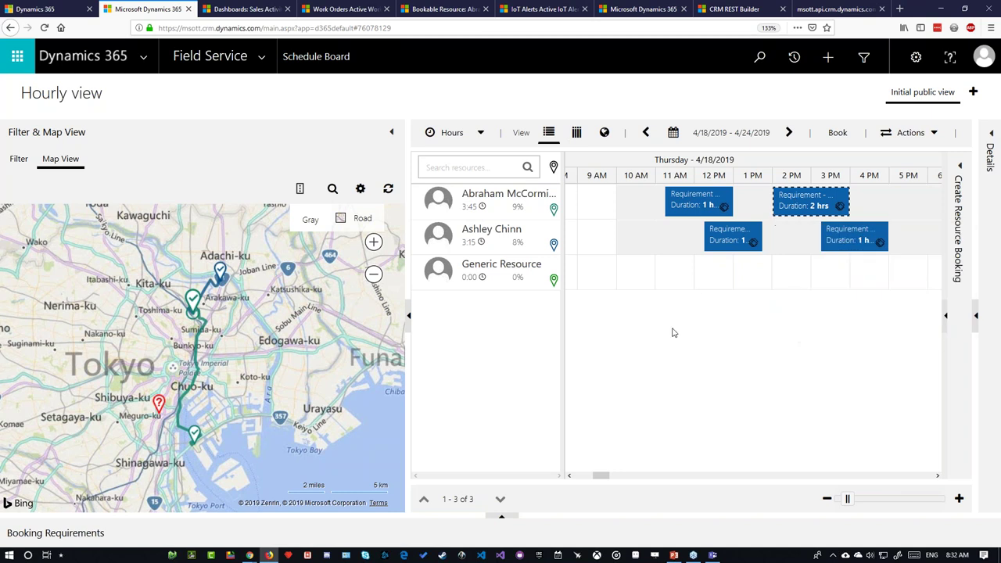
pyautogui.moveTo(327, 377); pyautogui.dragTo(333, 366)
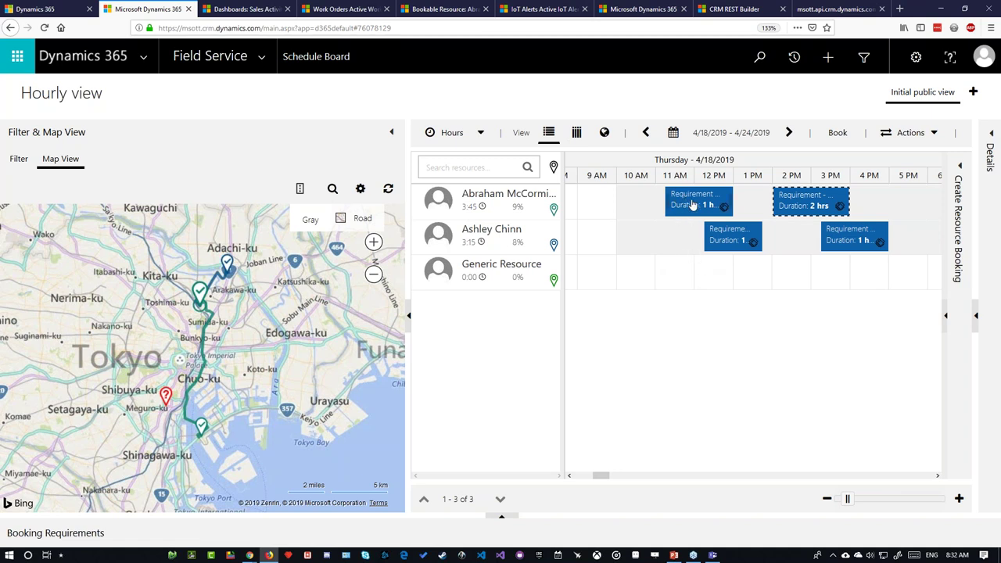
pyautogui.moveTo(692, 205)
pyautogui.scroll(1, 233, 364)
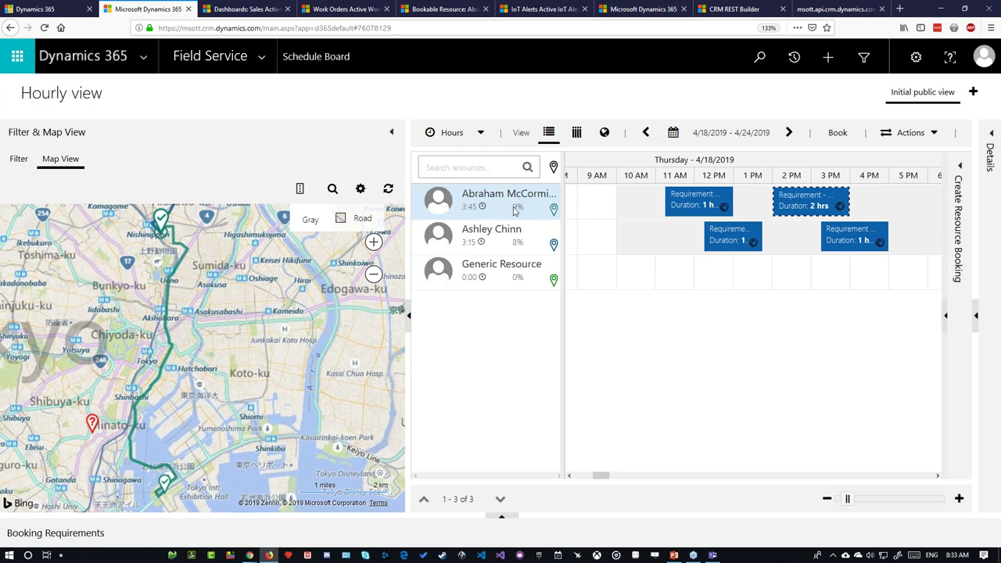
# Get driving directions for the first resource's 11:15 AM booking and move the directions dialog clear of the board's controls
pyautogui.click(708, 205)
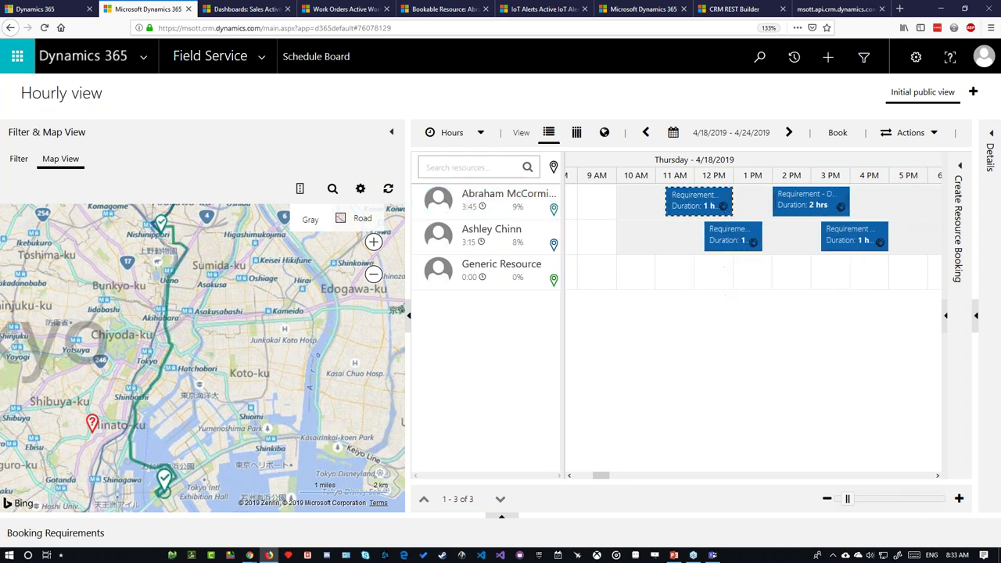
pyautogui.click(935, 139)
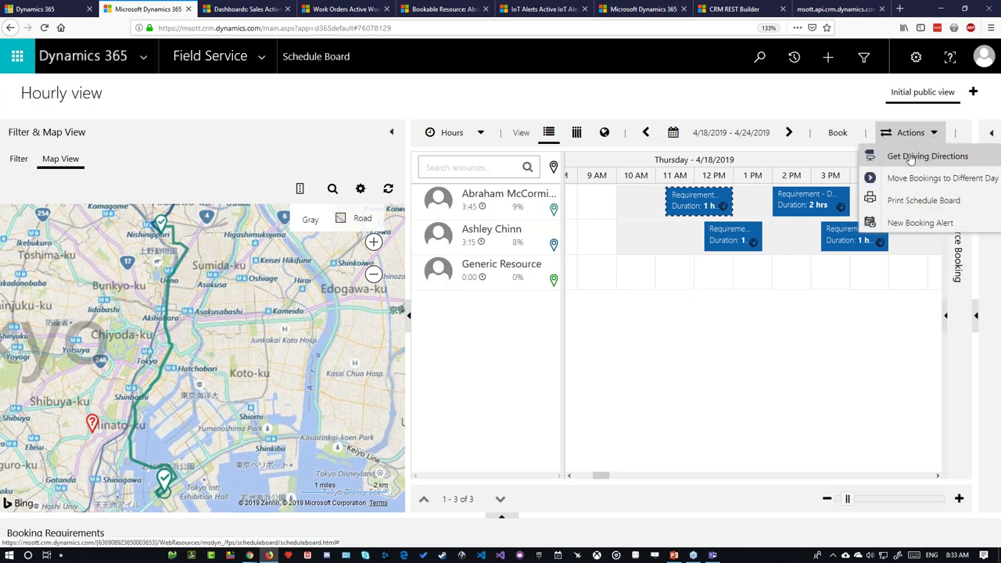
pyautogui.click(911, 157)
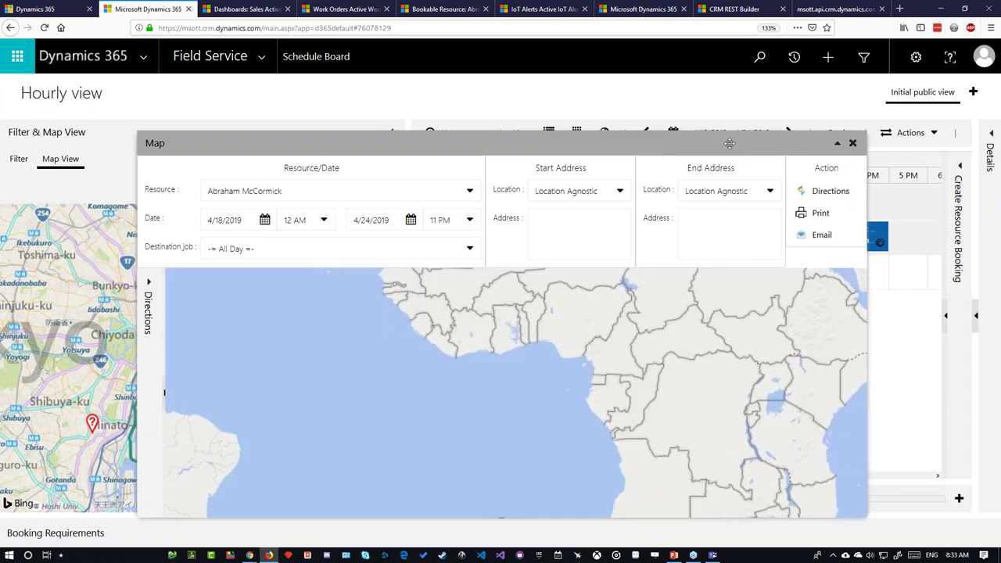
pyautogui.moveTo(726, 145); pyautogui.dragTo(767, 107)
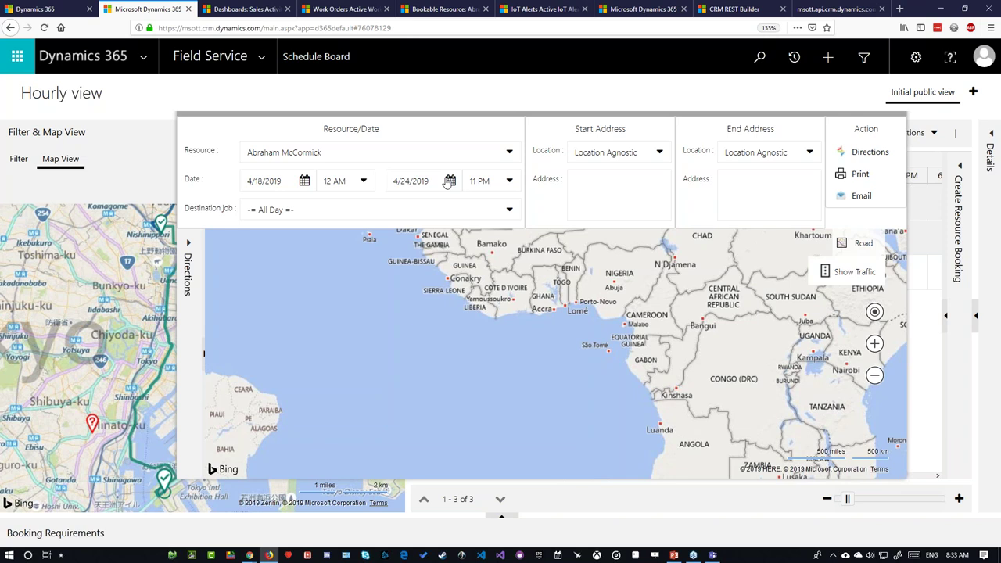
# Try the resource address as the directions' start location and set the directions' end date to 4/18/2019
pyautogui.click(659, 154)
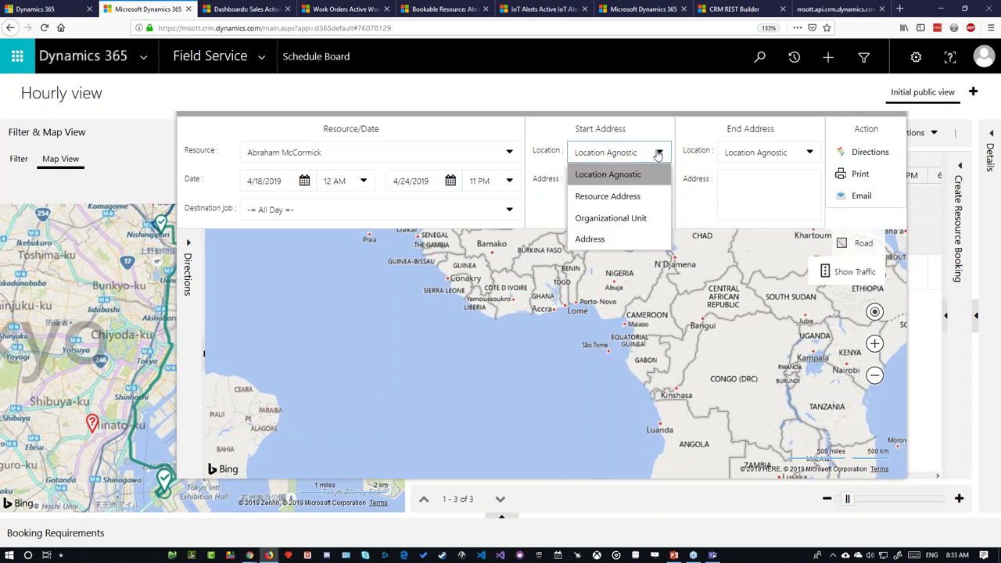
pyautogui.click(625, 197)
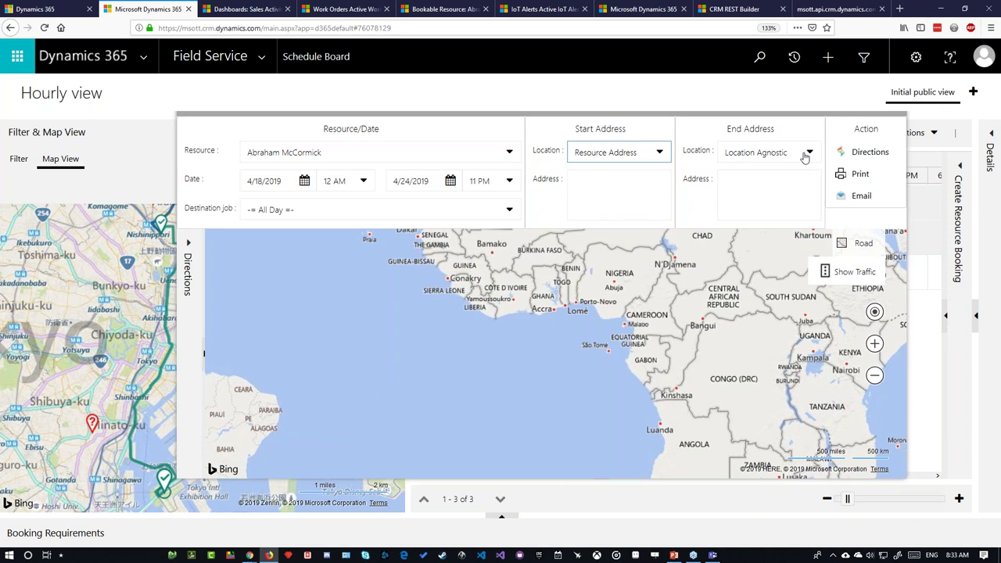
pyautogui.click(805, 155)
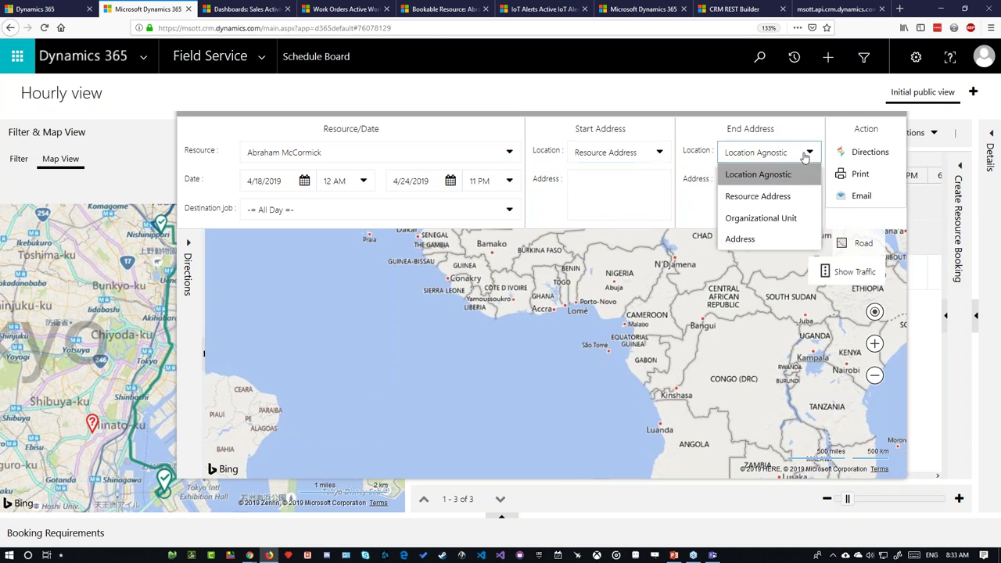
pyautogui.click(644, 196)
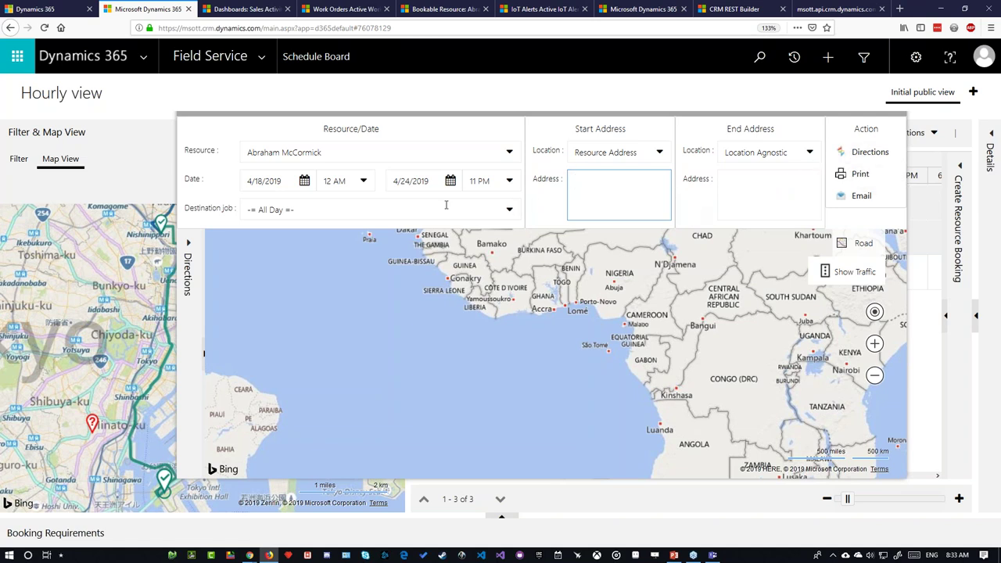
pyautogui.click(451, 180)
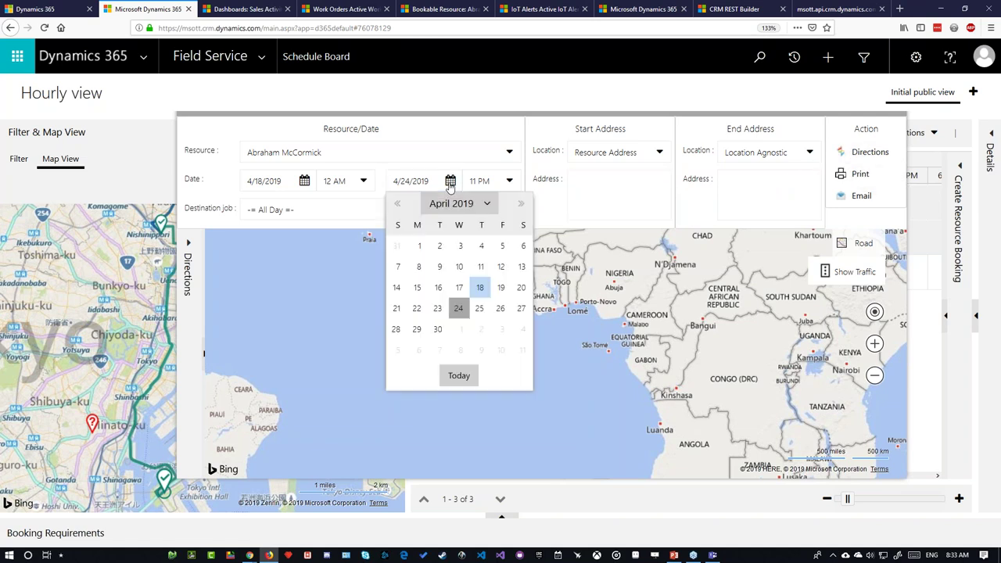
pyautogui.click(478, 286)
# Try to get directions with Resource Address as both the start and end location
pyautogui.click(654, 154)
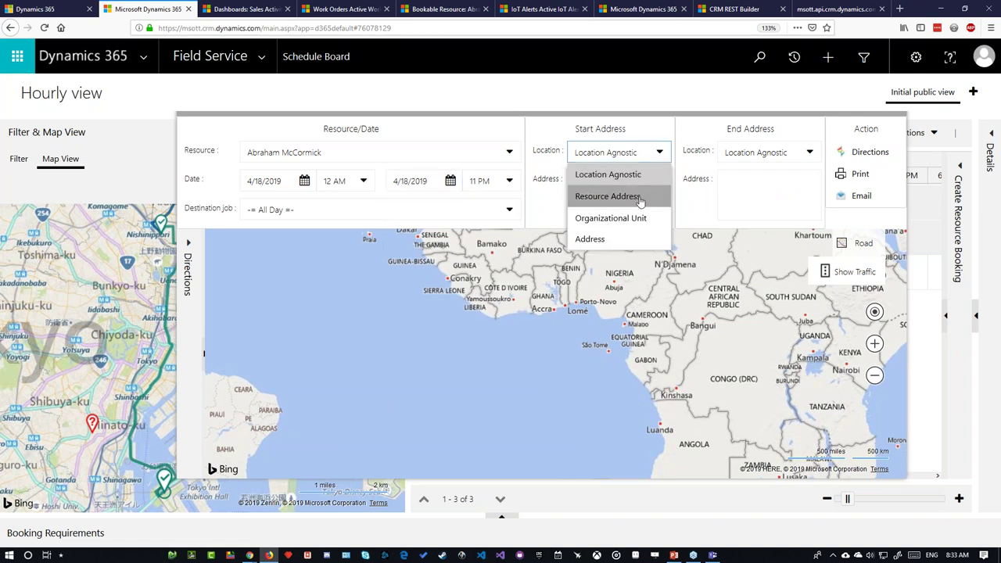
pyautogui.click(639, 196)
pyautogui.click(810, 154)
pyautogui.click(755, 194)
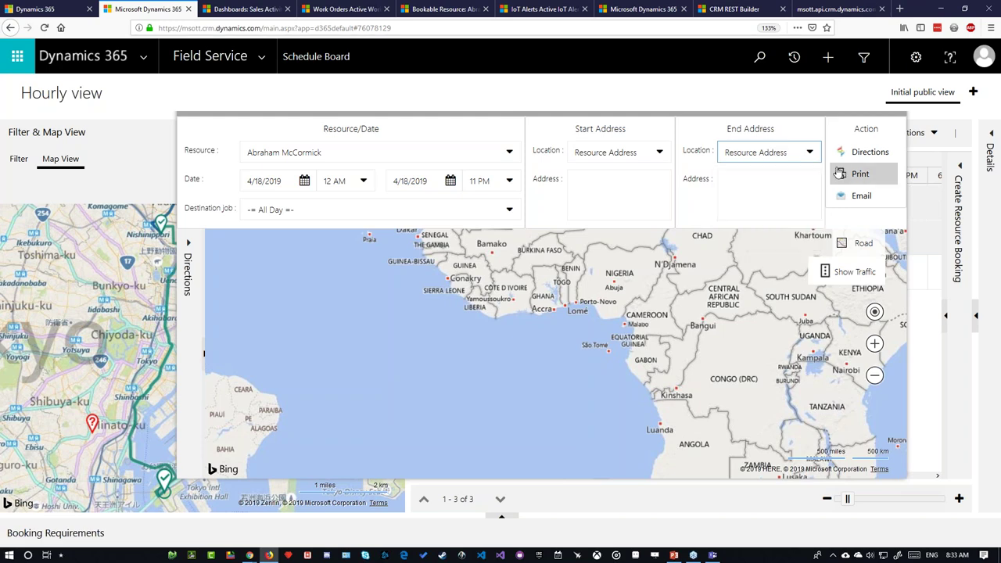
pyautogui.click(856, 155)
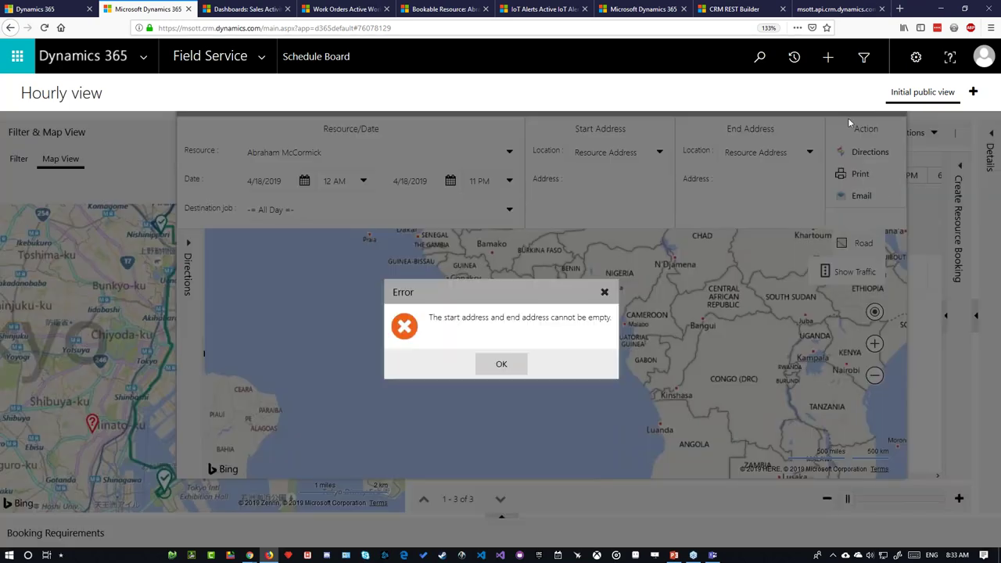
pyautogui.click(502, 365)
# Reselect the first resource in the directions dialog and request driving directions again from the board
pyautogui.click(509, 152)
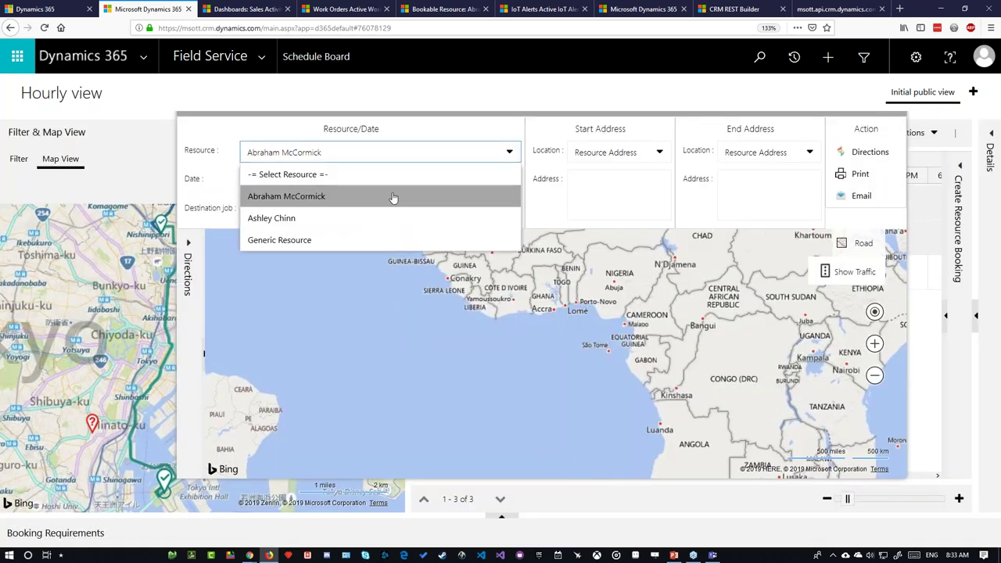
pyautogui.click(392, 197)
pyautogui.click(657, 154)
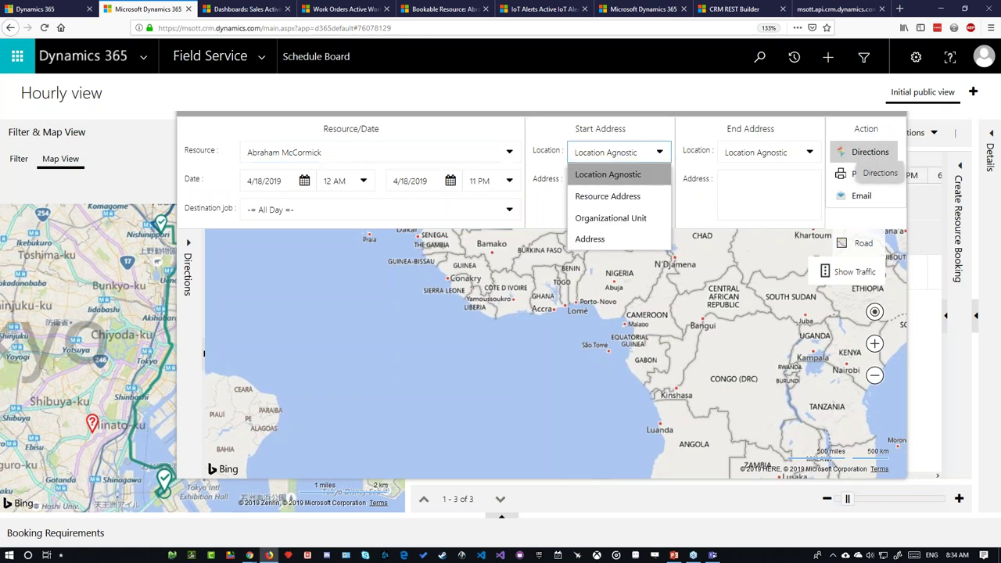
pyautogui.click(686, 127)
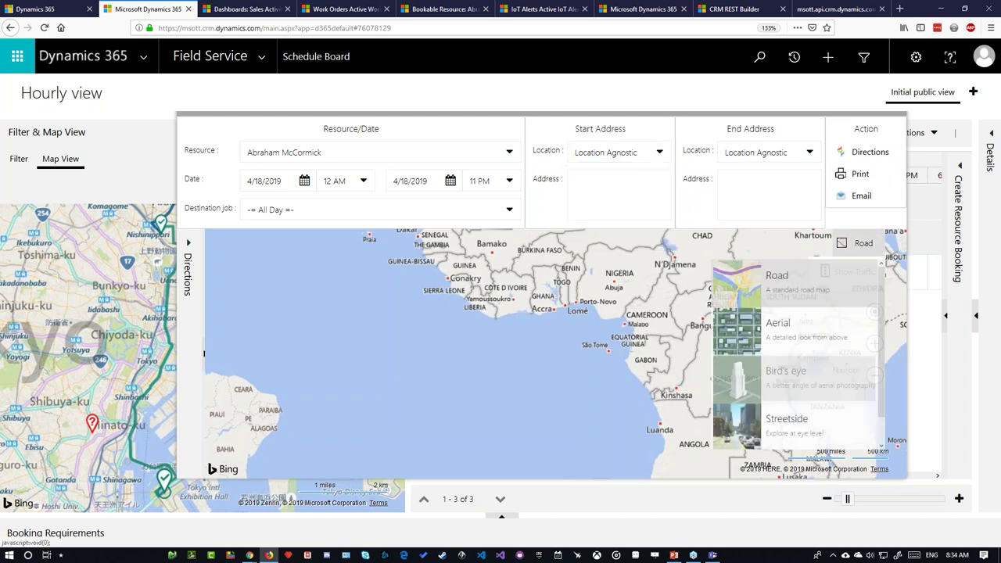
pyautogui.moveTo(861, 243)
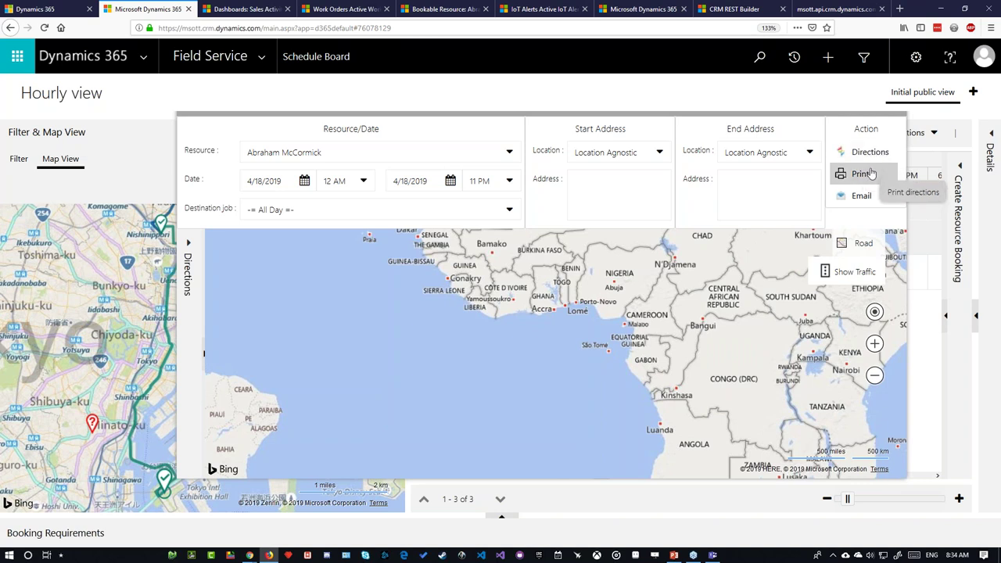
pyautogui.click(929, 134)
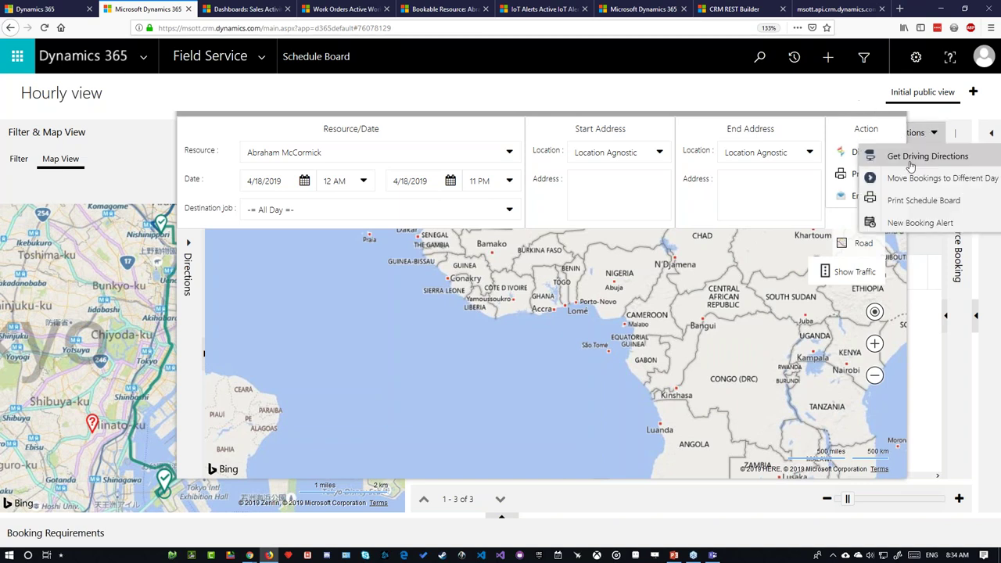
pyautogui.click(912, 159)
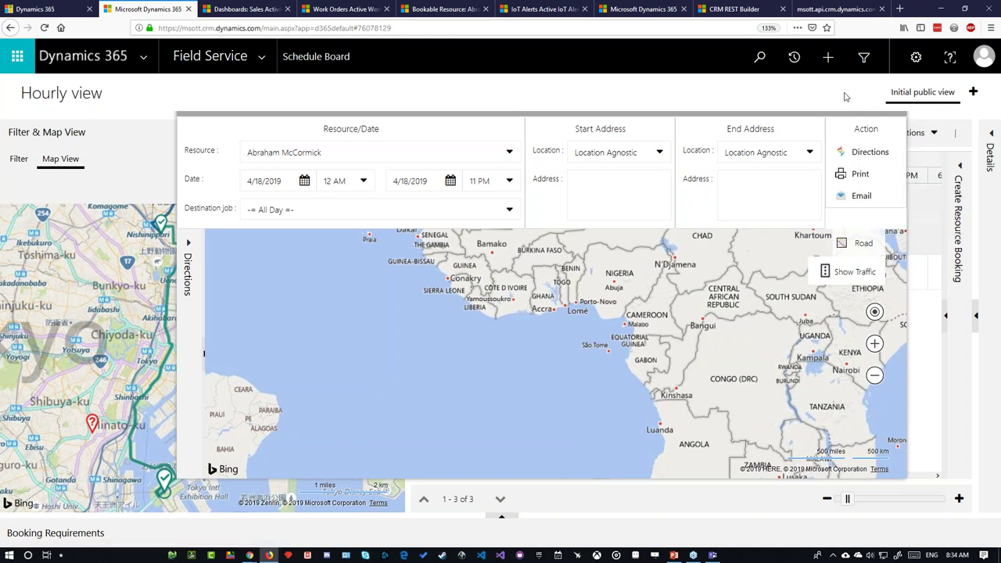
# Reduce the page zoom to 120% and reload the Schedule Board to get rid of the directions dialog
pyautogui.moveTo(786, 114); pyautogui.dragTo(741, 108)
pyautogui.hotkey('ctrl', '-')
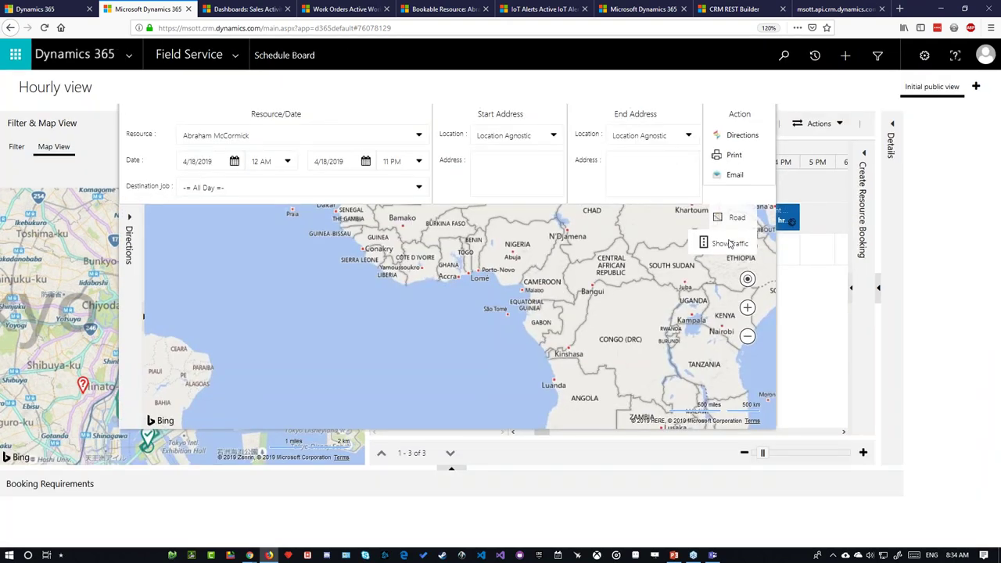
pyautogui.click(63, 27)
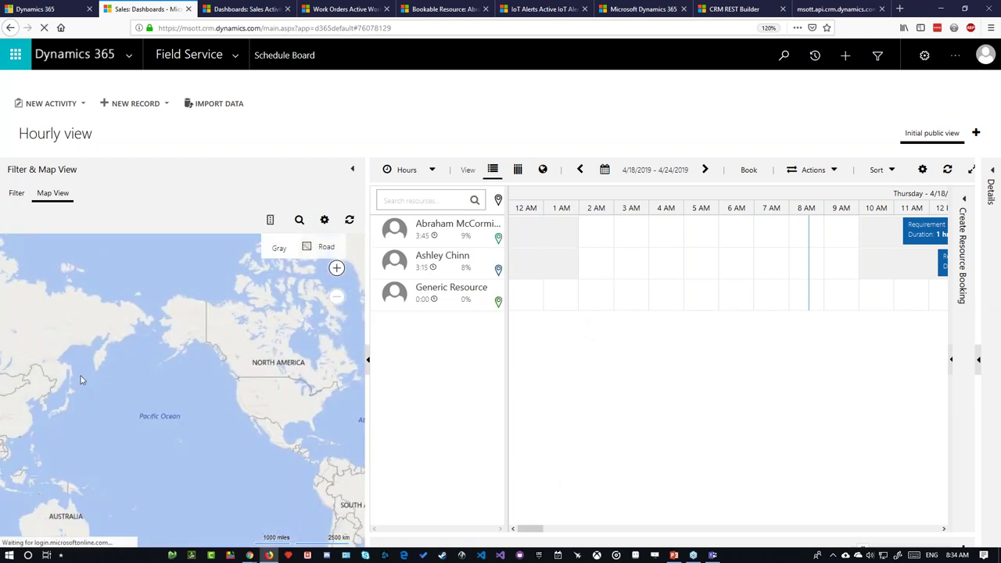
# Locate the first resource's late-morning booking on the Tokyo map and bring both resources' 4/18/2019 bookings into view
pyautogui.moveTo(162, 364); pyautogui.dragTo(242, 361)
pyautogui.scroll(4, 242, 361)
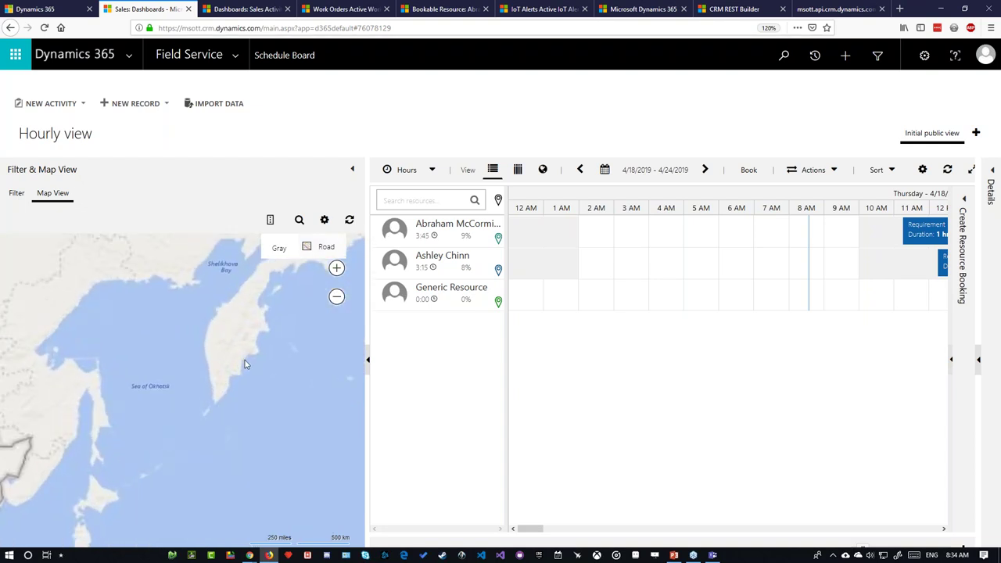
pyautogui.scroll(-3, 143, 460)
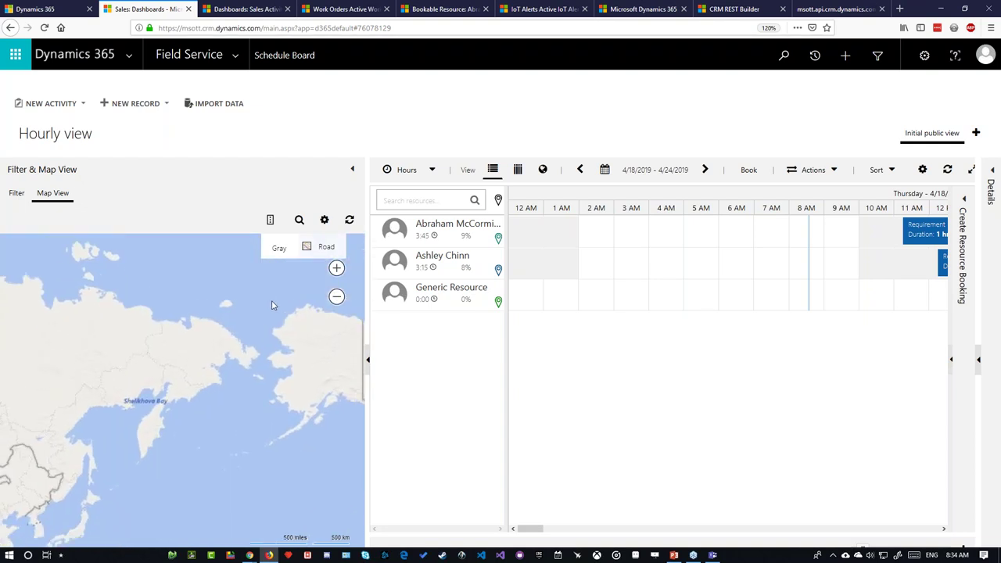
pyautogui.click(926, 235)
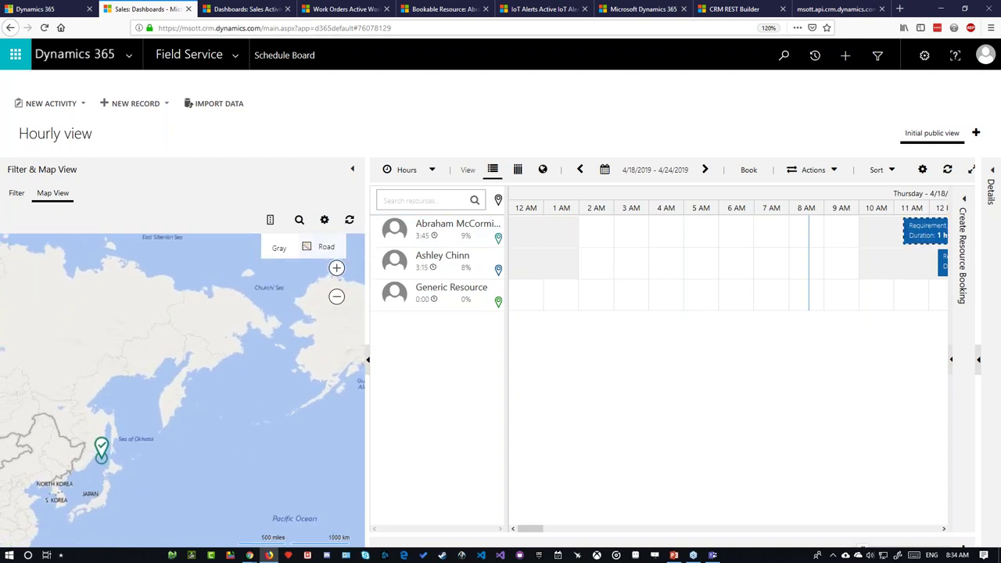
pyautogui.scroll(3, 109, 481)
pyautogui.scroll(3, 188, 405)
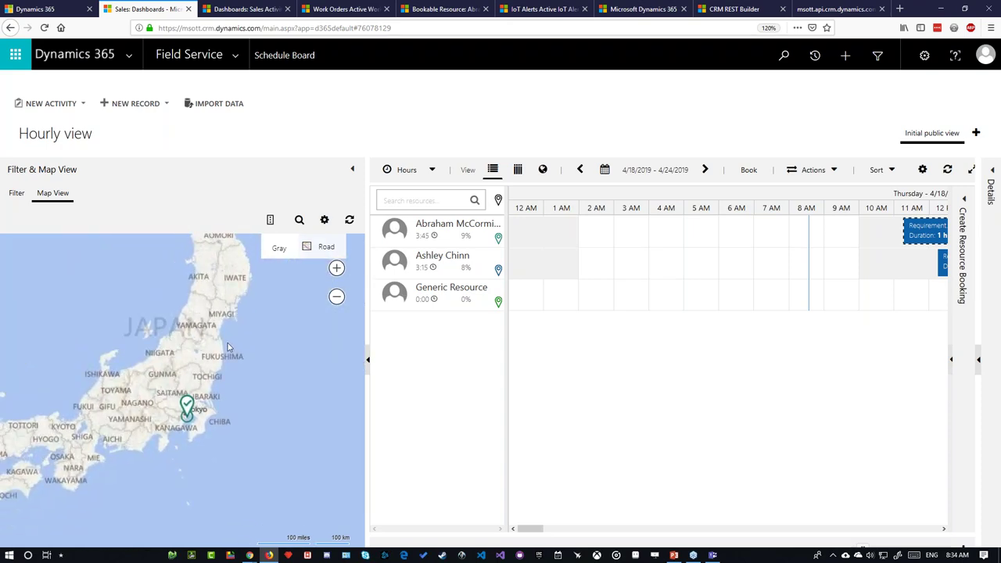
pyautogui.scroll(4, 163, 414)
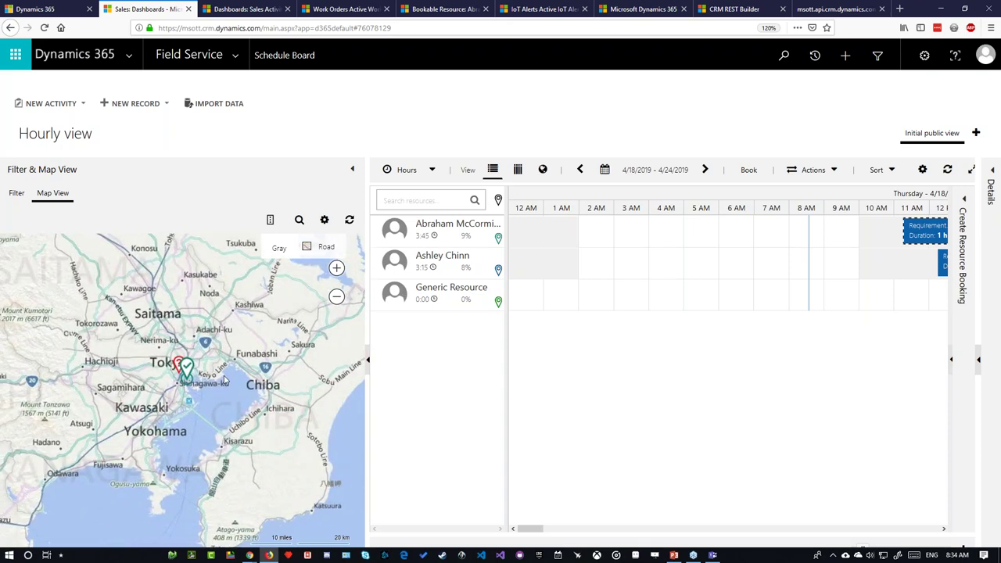
pyautogui.scroll(-3, 266, 386)
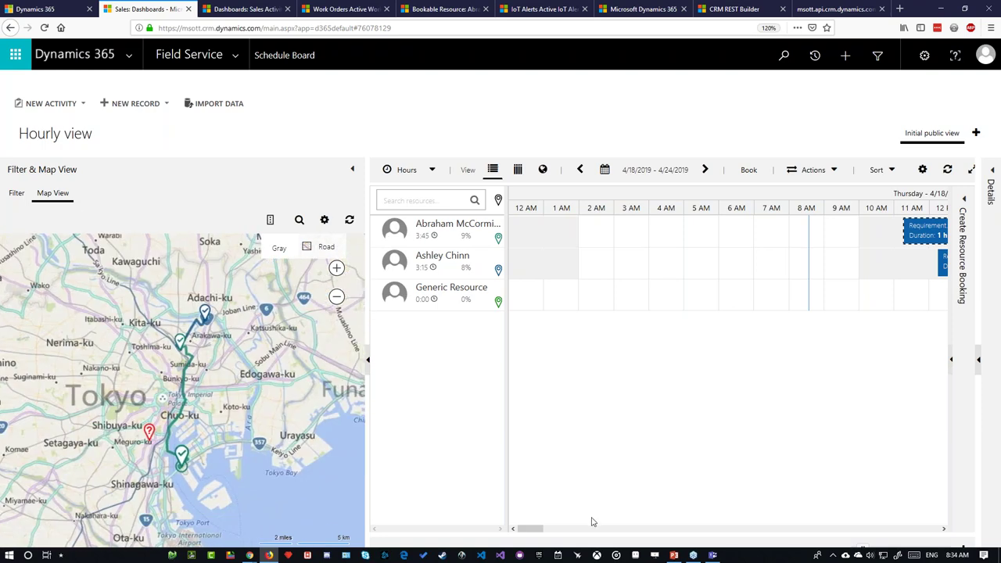
pyautogui.moveTo(539, 528); pyautogui.dragTo(563, 528)
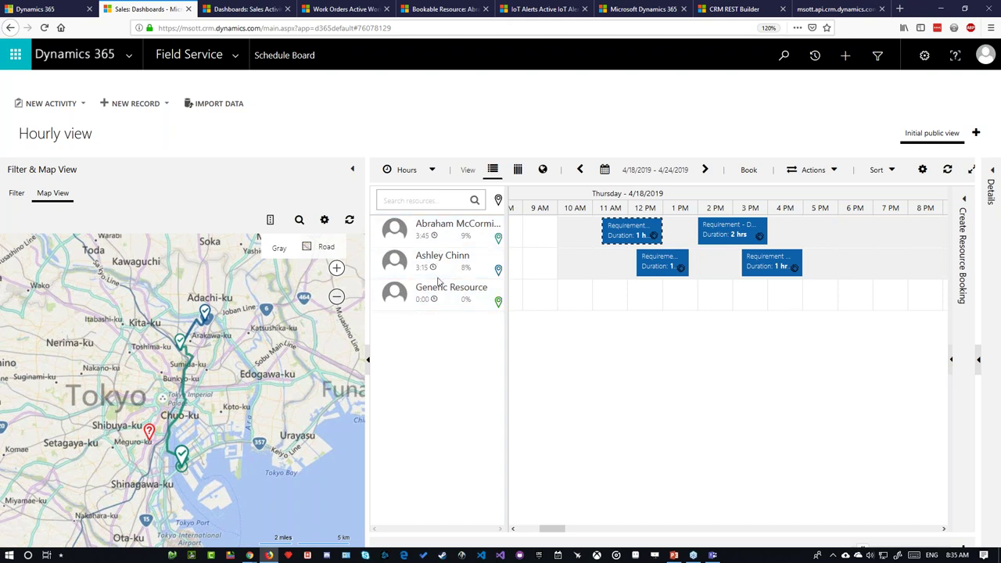
pyautogui.click(457, 267)
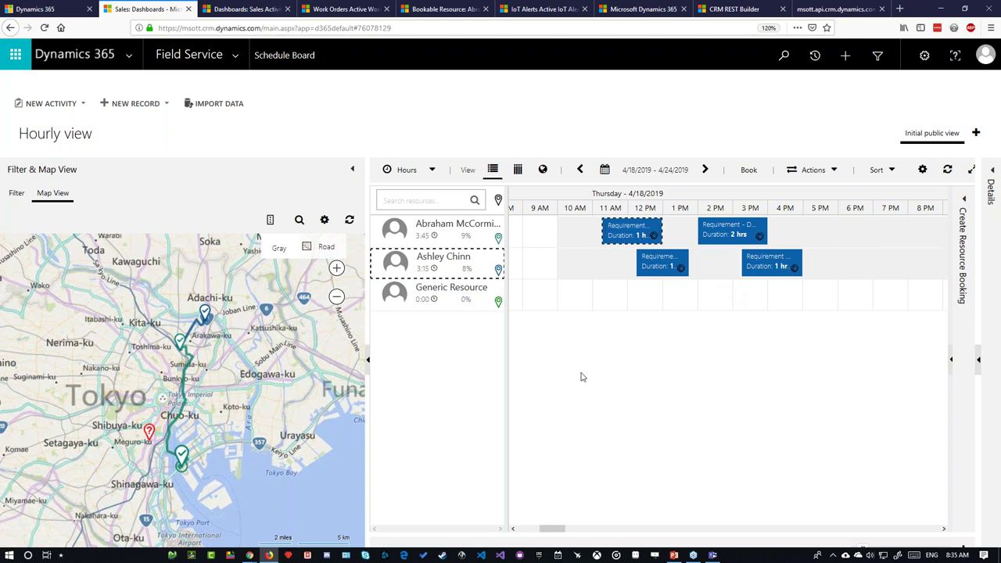
# Review the Active Work Orders list in its own browser tab and return to the Schedule Board
pyautogui.click(233, 10)
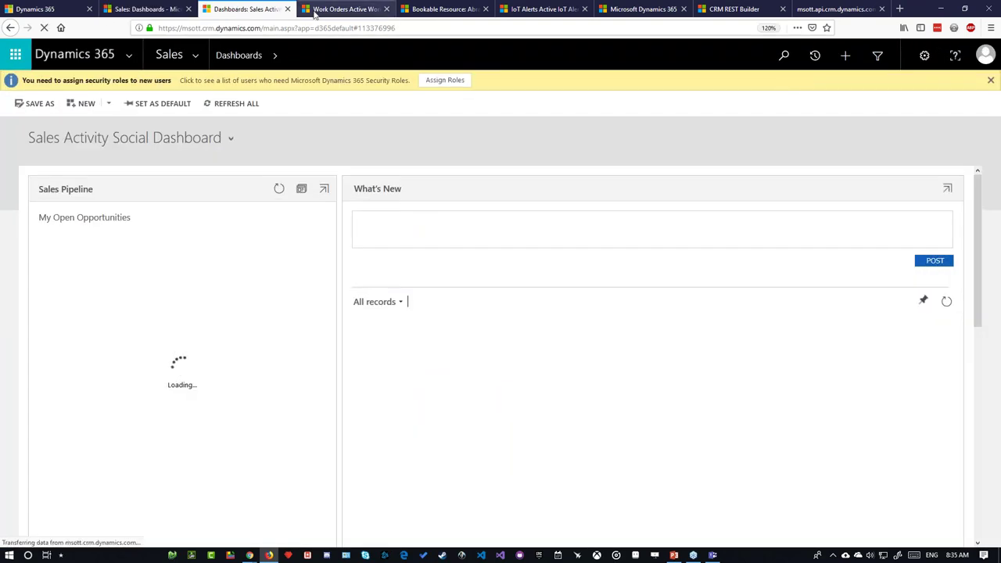
pyautogui.click(315, 9)
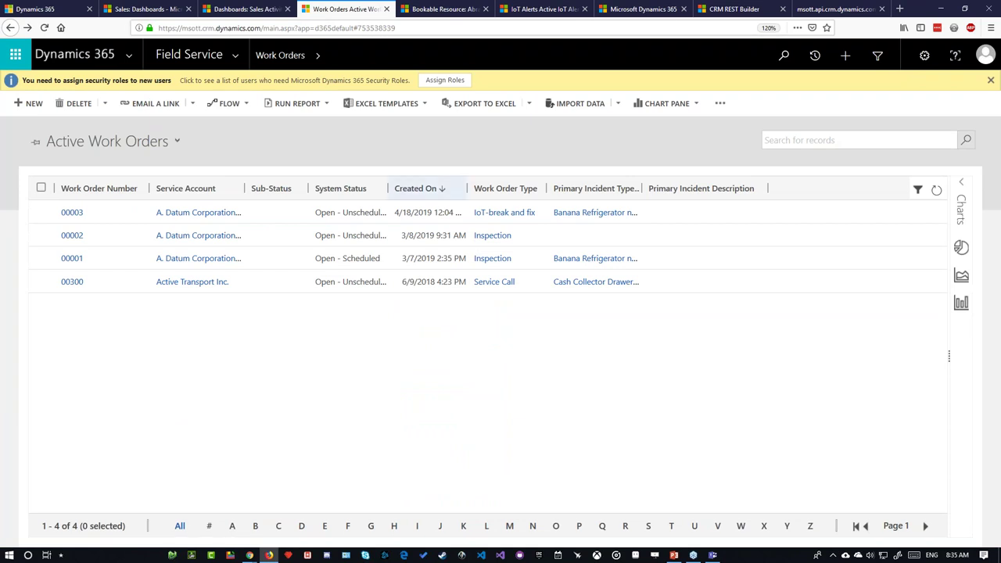
pyautogui.click(137, 9)
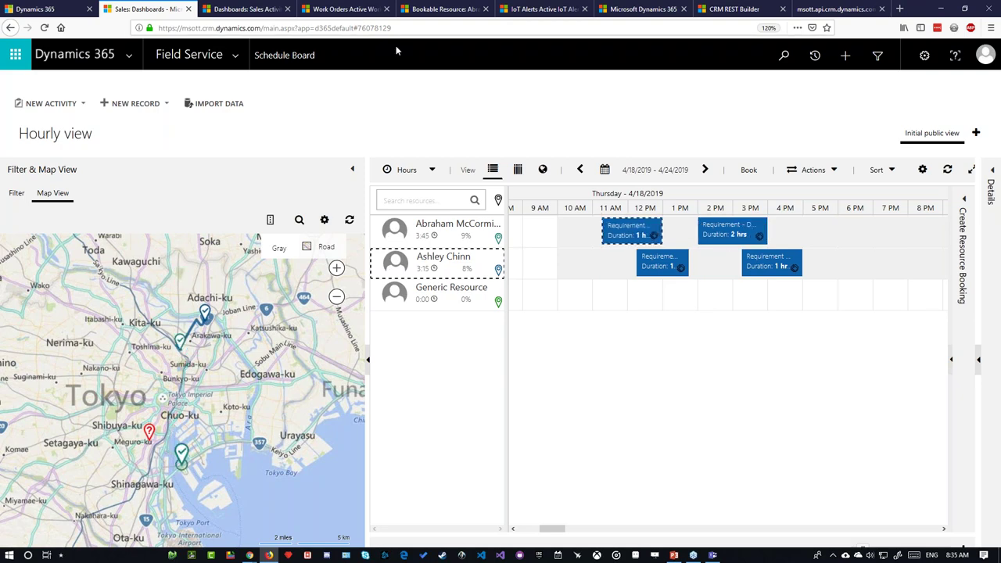
pyautogui.click(442, 8)
pyautogui.click(344, 9)
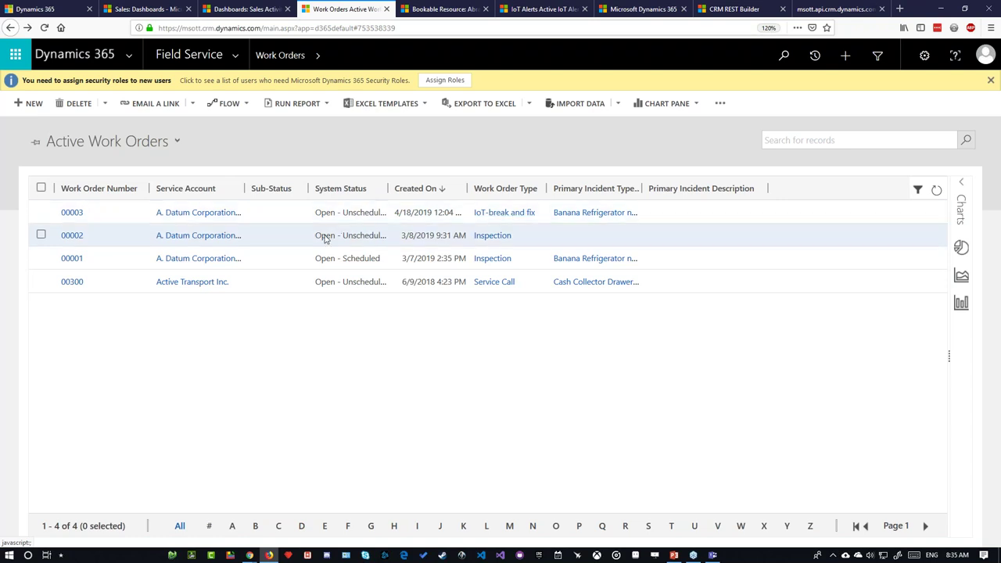
pyautogui.click(237, 8)
pyautogui.click(145, 9)
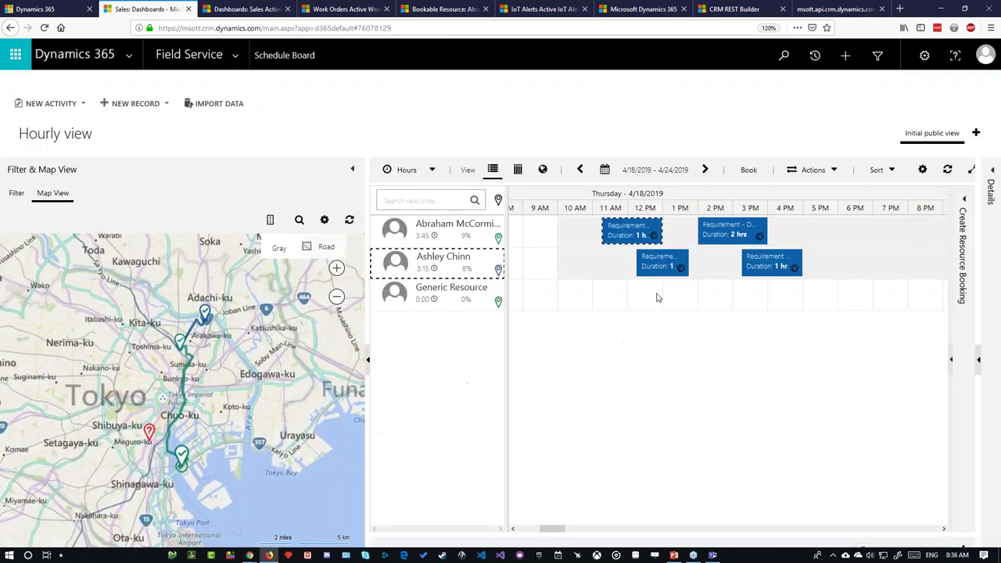
# Check the details of the first resource's 11:15 AM booking and show the 2 PM booking's location on the map
pyautogui.click(640, 235)
pyautogui.click(640, 235)
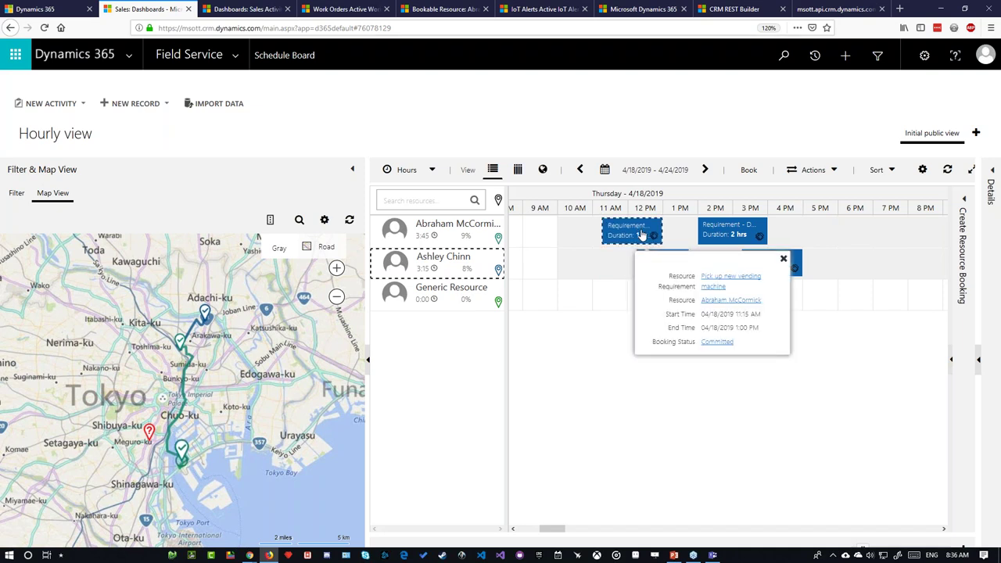
pyautogui.click(731, 233)
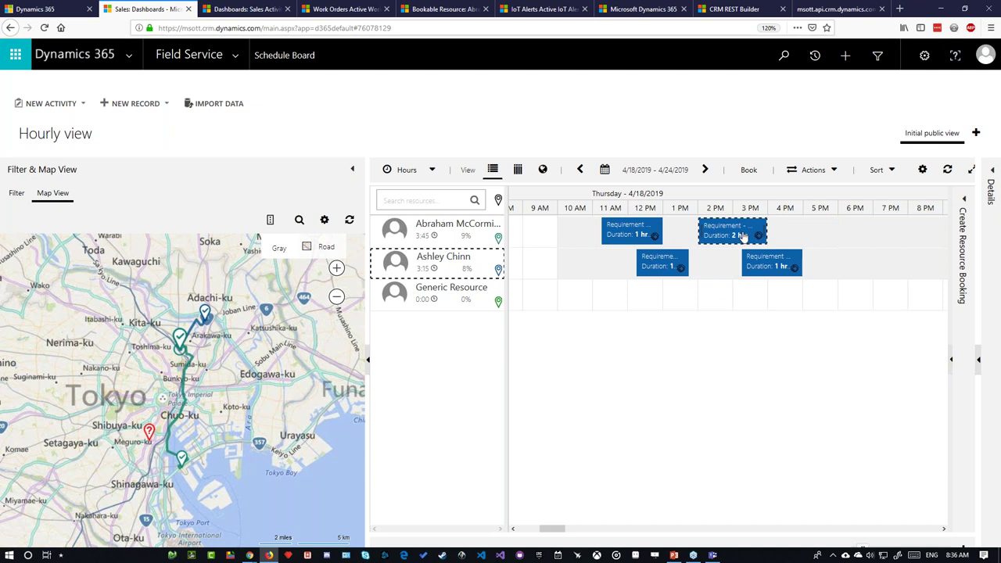
pyautogui.moveTo(742, 237)
# Open the IoT-break and fix work order from Active Work Orders and examine its summary, primary incident and bookings
pyautogui.click(344, 8)
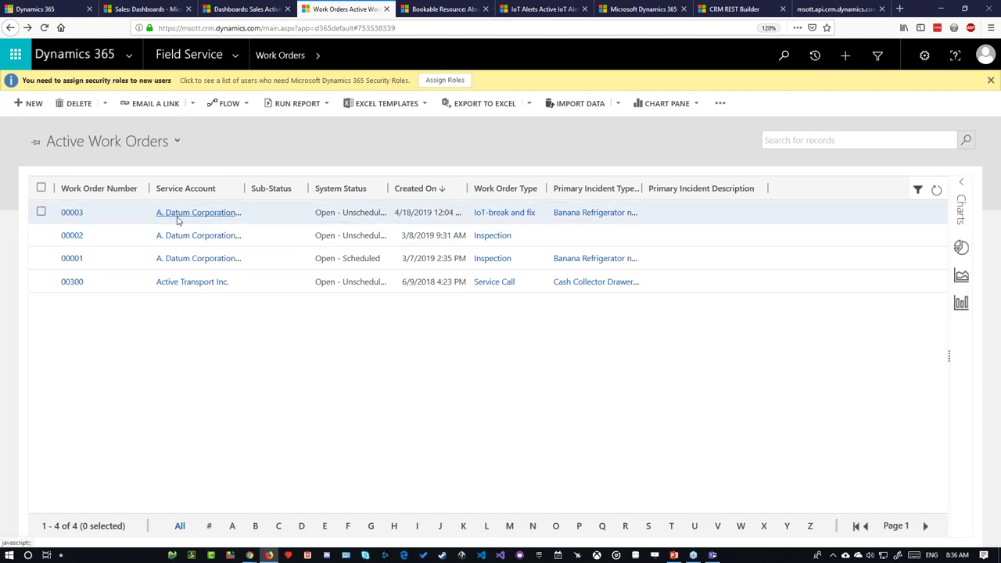
pyautogui.doubleClick(253, 216)
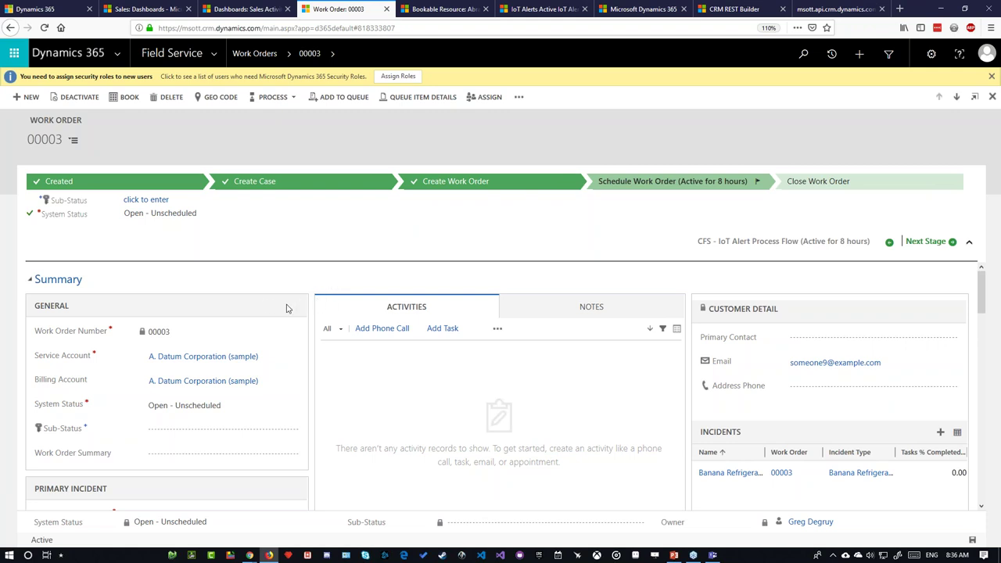
pyautogui.middleClick(303, 280)
pyautogui.middleClick(305, 290)
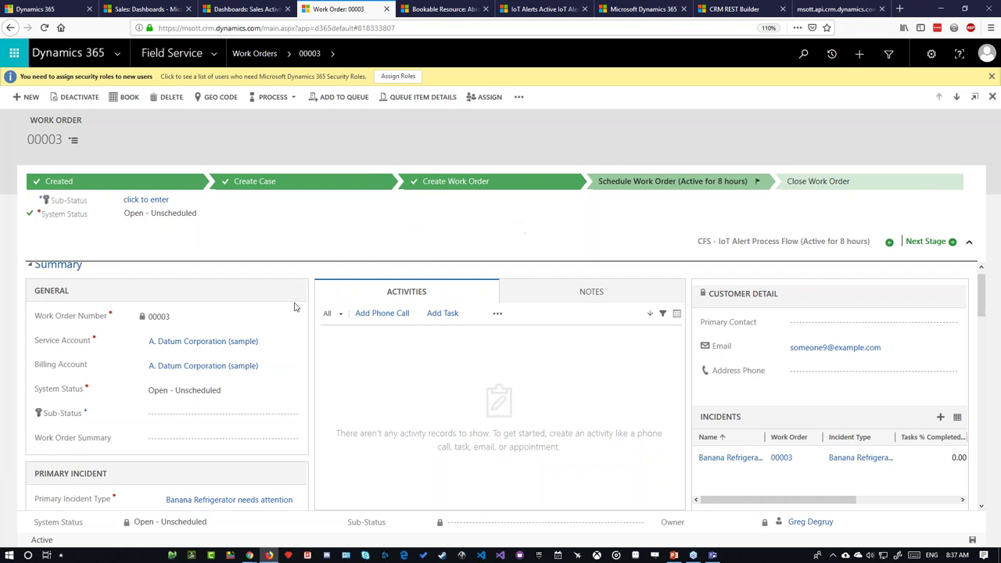
pyautogui.middleClick(302, 280)
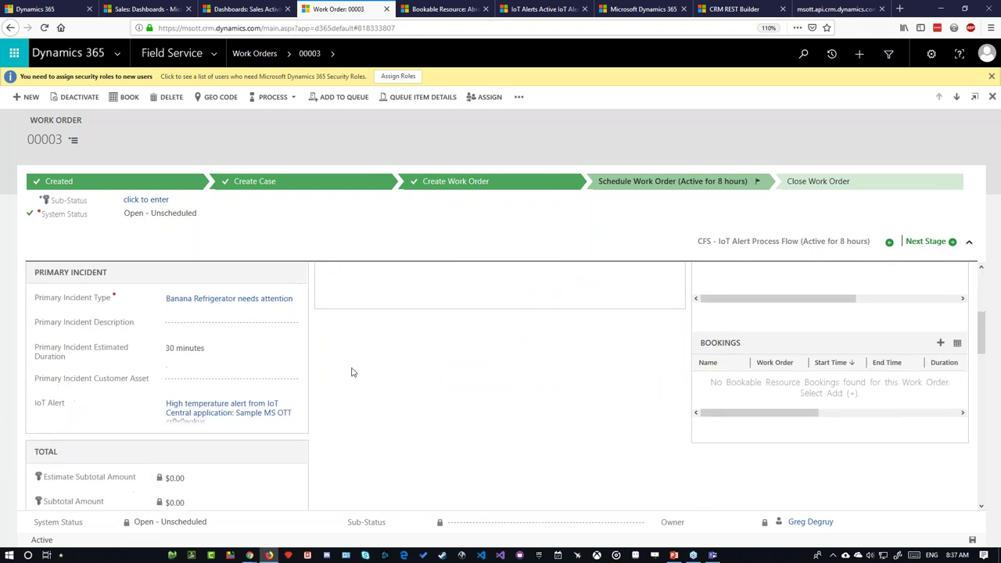
# Examine the work order's address, preferences, totals and Settings sections, including its work order type and related case
pyautogui.middleClick(319, 344)
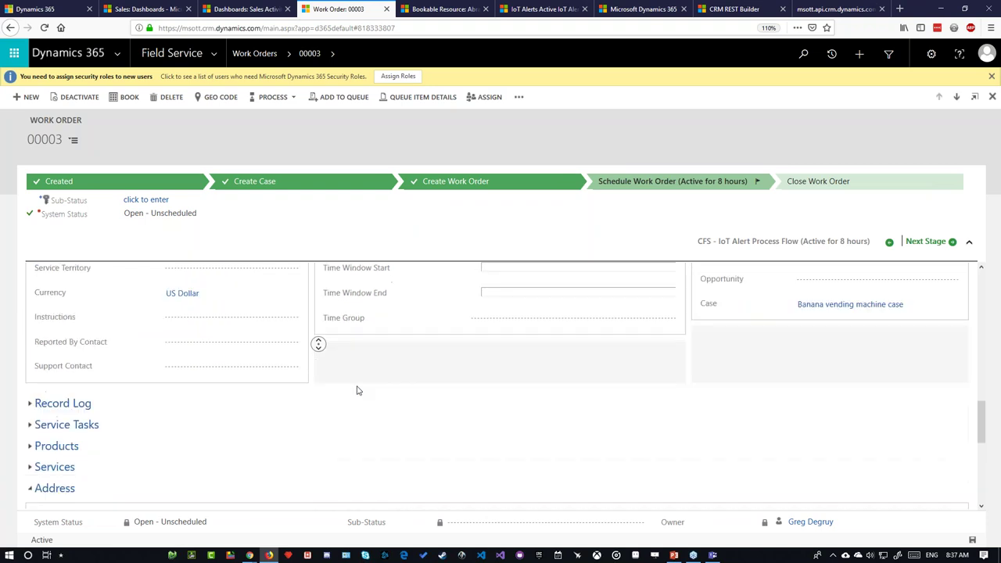
pyautogui.scroll(-5, 350, 352)
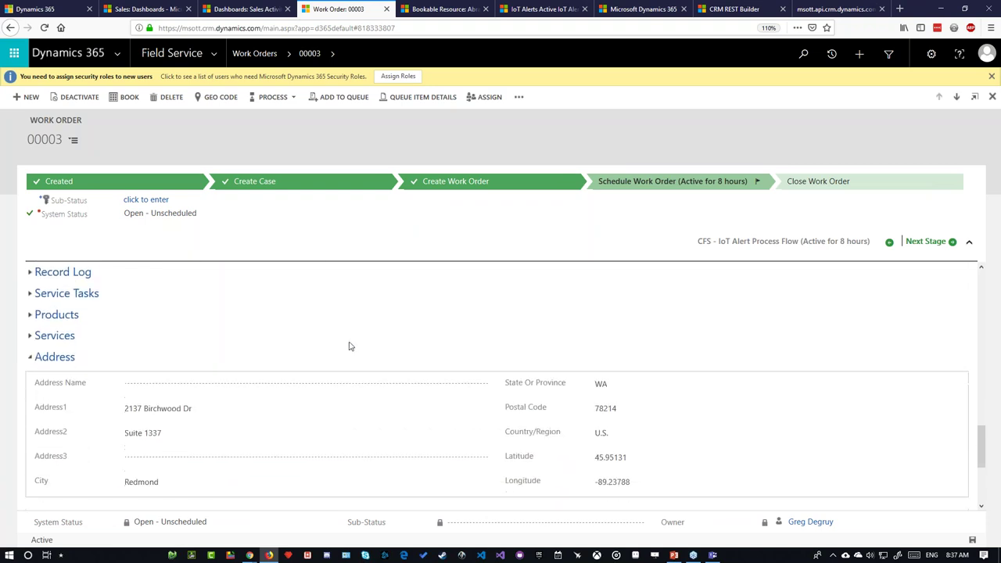
pyautogui.scroll(6, 352, 331)
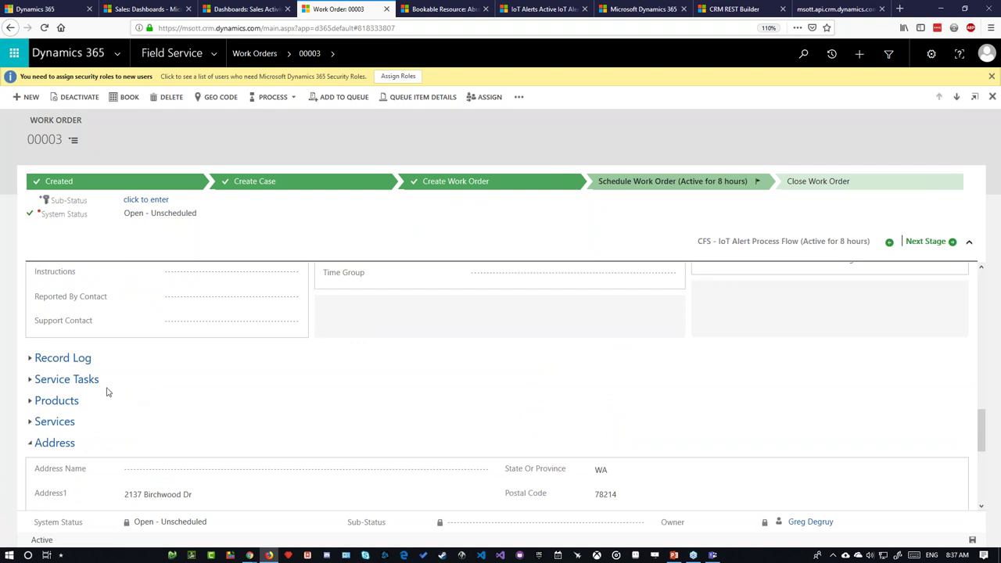
pyautogui.scroll(1, 109, 395)
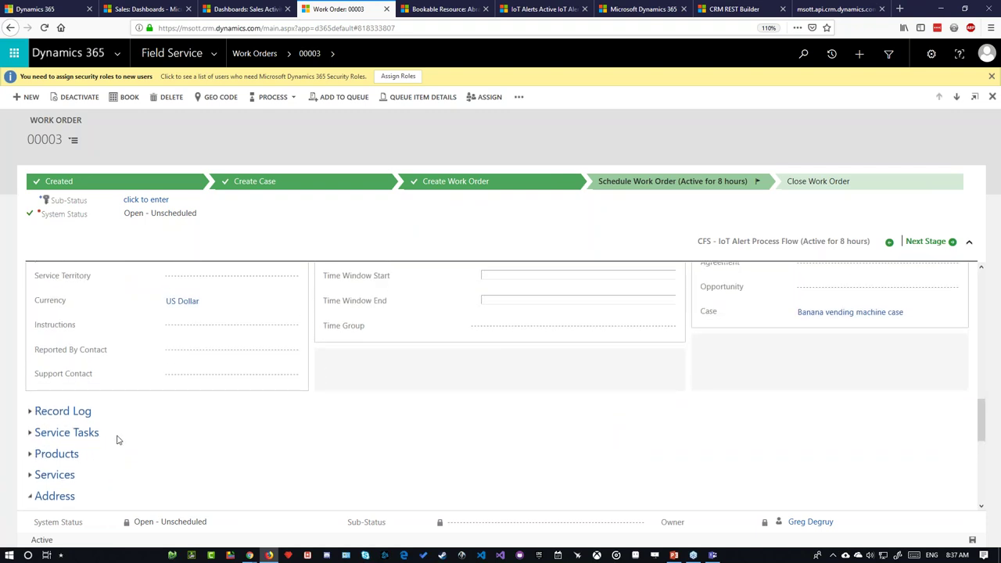
pyautogui.scroll(2, 117, 440)
pyautogui.scroll(3, 345, 392)
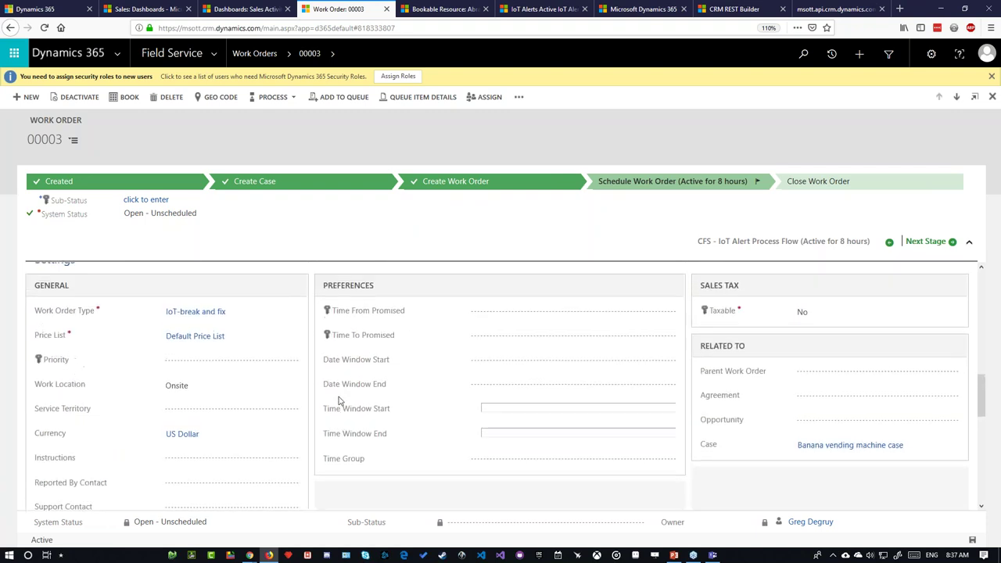
pyautogui.scroll(2, 353, 372)
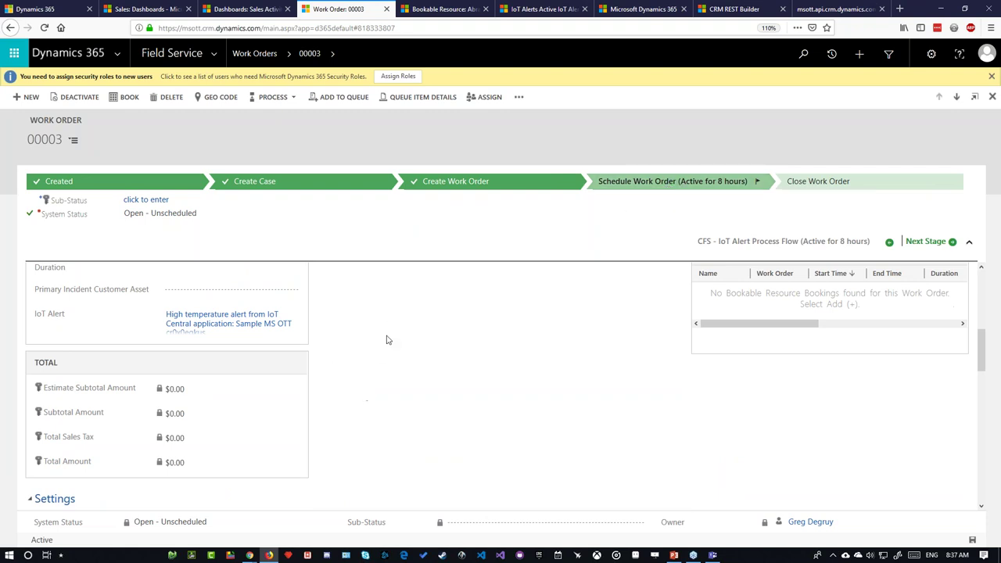
pyautogui.scroll(-3, 386, 339)
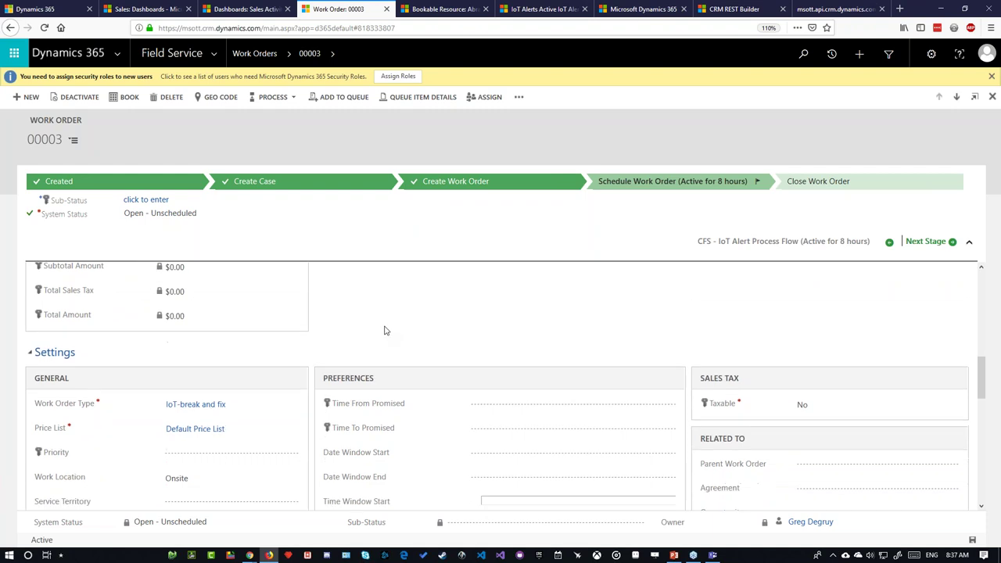
pyautogui.scroll(-1, 336, 299)
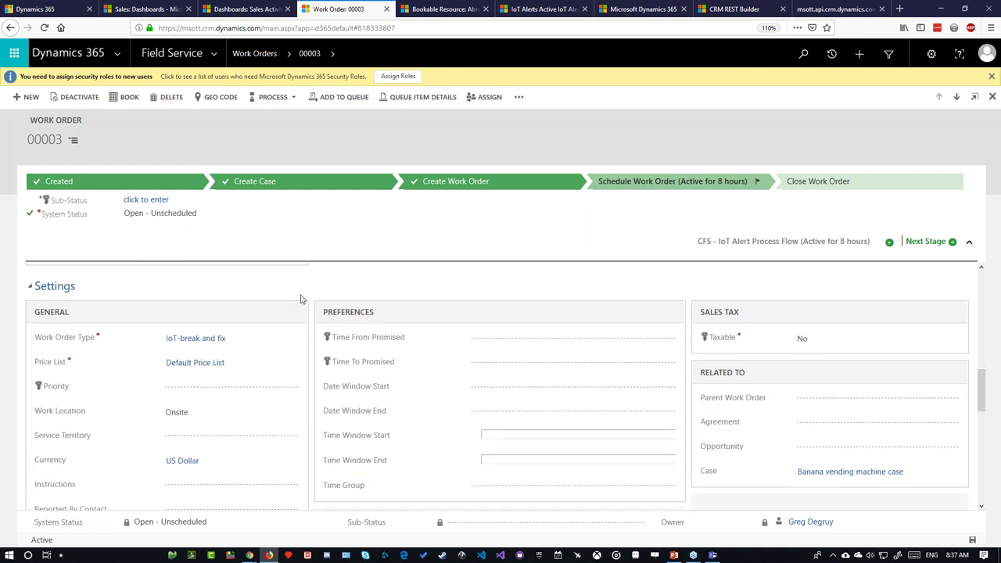
# Close the browser tab with the Sales Activity Social Dashboard and return to the work order 00003 tab
pyautogui.click(258, 7)
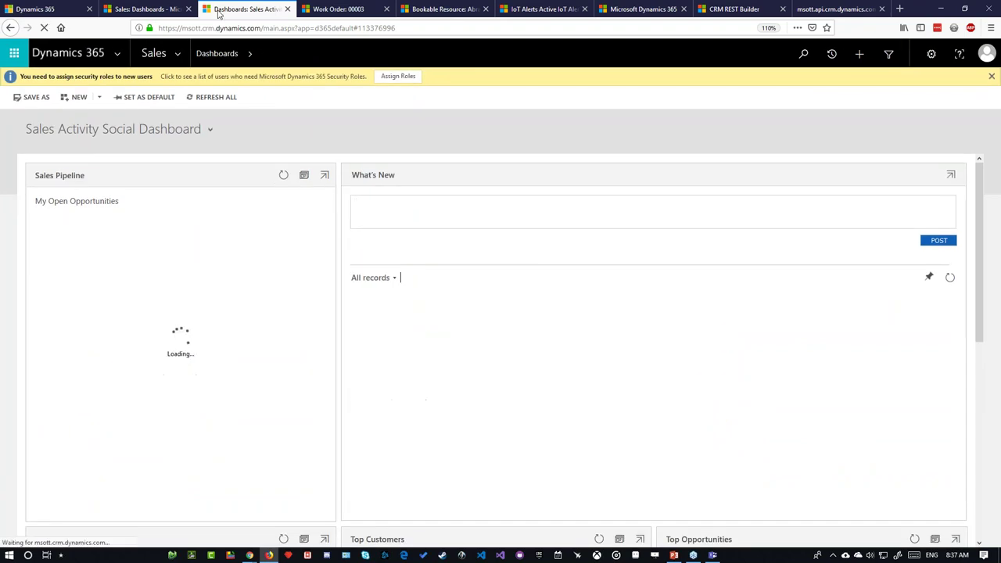
pyautogui.hotkey('ctrl', 'shift', 'Tab')
pyautogui.middleClick(275, 8)
pyautogui.click(263, 9)
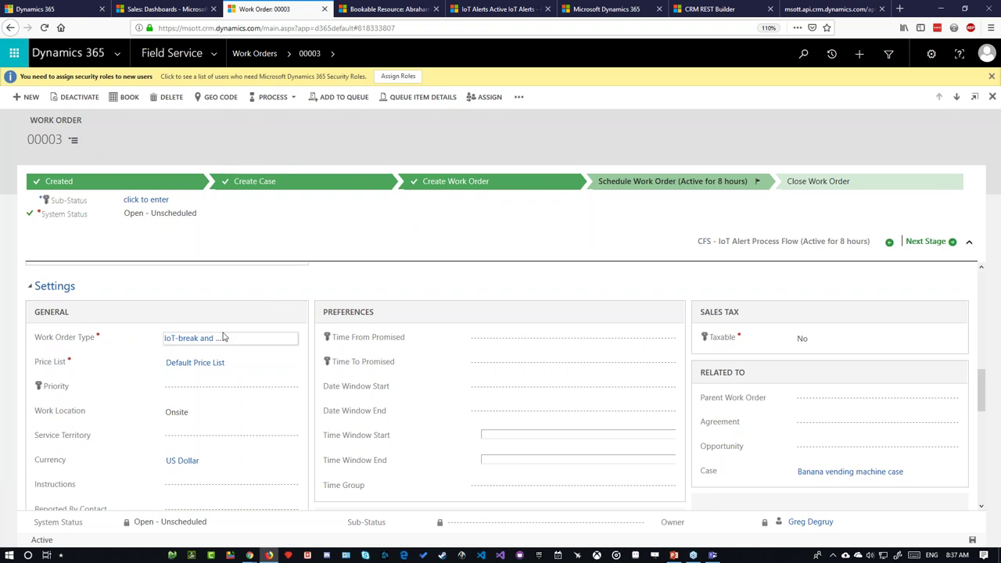
# Review the work order's collapsed detail sections, its Total amounts and its linked IoT alert
pyautogui.middleClick(307, 285)
pyautogui.scroll(-10, 314, 316)
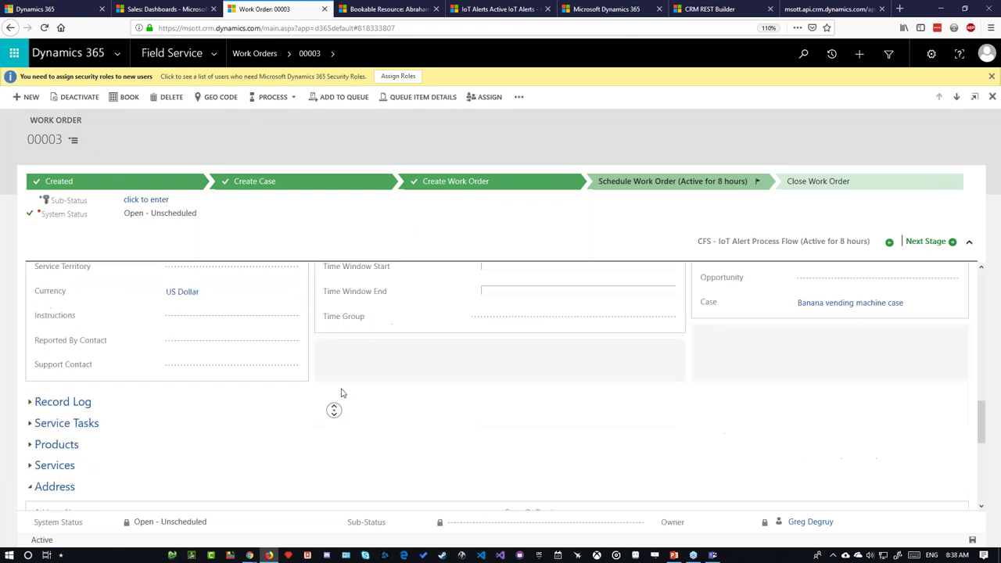
pyautogui.middleClick(334, 417)
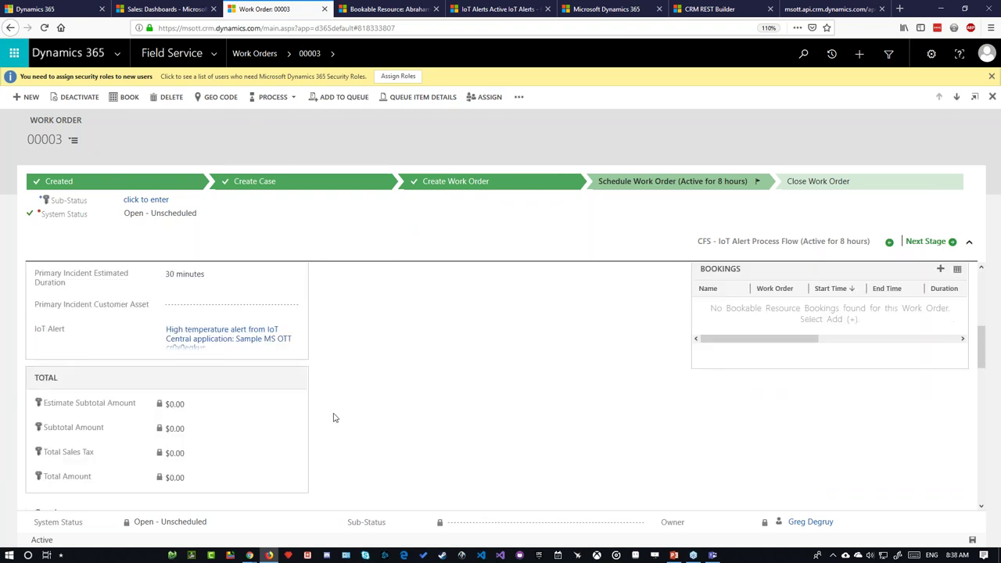
pyautogui.scroll(1, 314, 348)
pyautogui.scroll(1, 313, 349)
# Switch to the Schedule Board and check both resources' Thursday 4/18/2019 bookings alongside the Tokyo route map
pyautogui.hotkey('ctrl', 'shift', 'Tab')
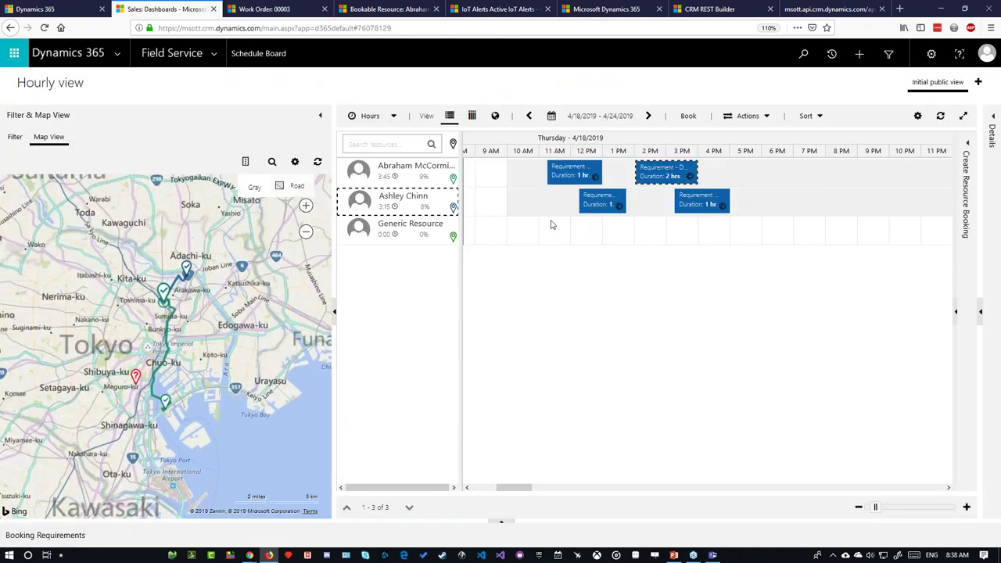
pyautogui.moveTo(571, 179)
pyautogui.moveTo(581, 232)
pyautogui.mouseDown()
pyautogui.moveTo(657, 231)
pyautogui.moveTo(583, 232)
pyautogui.mouseUp()
pyautogui.click(783, 130)
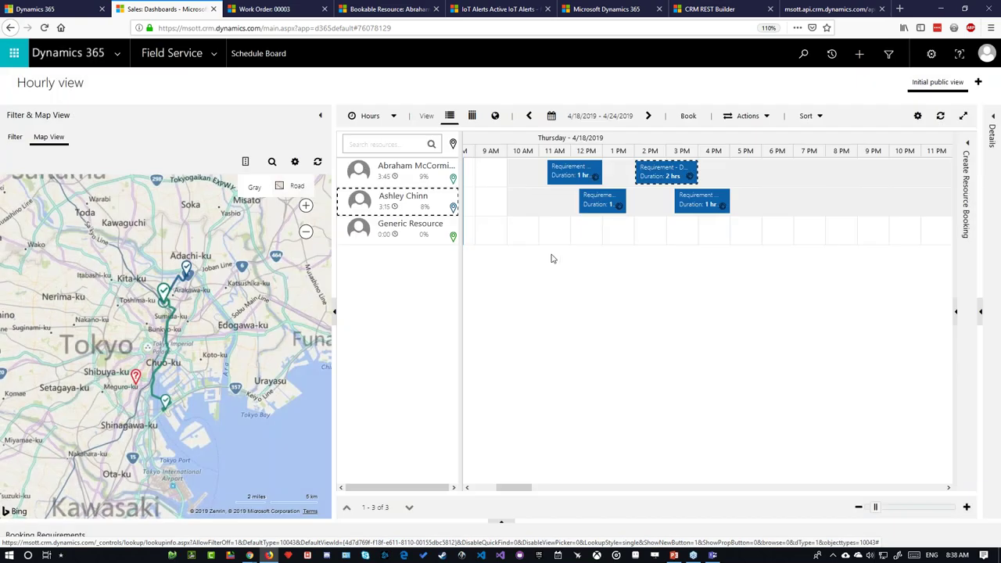
# Return to work order 00003 and examine its system status, primary incident, IoT alert and Bookings section
pyautogui.click(266, 6)
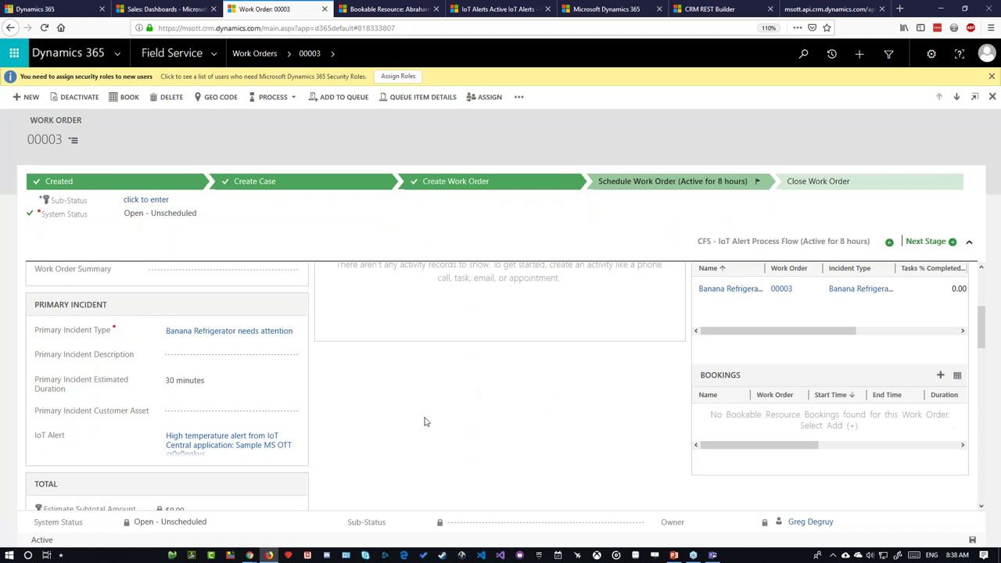
pyautogui.scroll(-1, 321, 400)
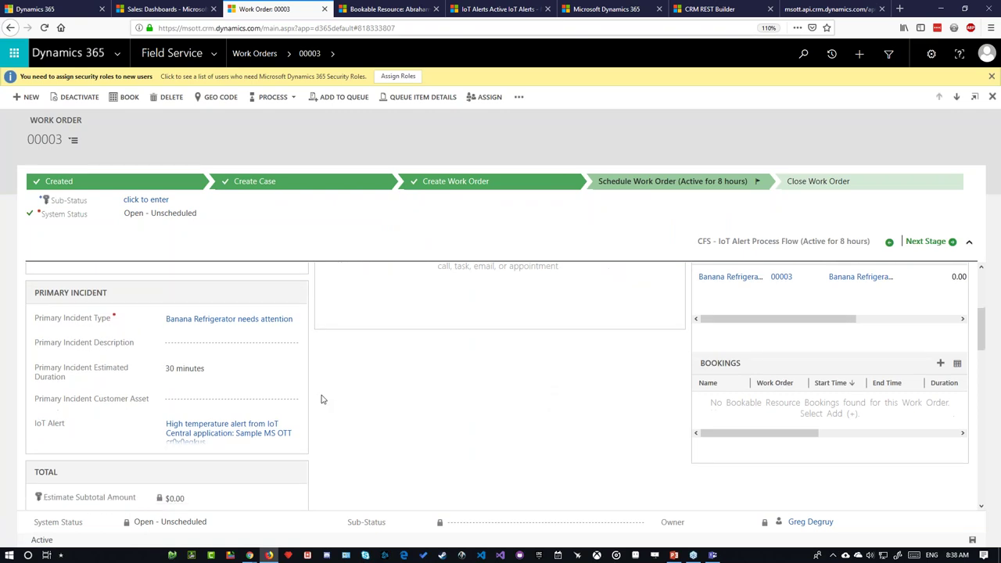
pyautogui.scroll(1, 358, 380)
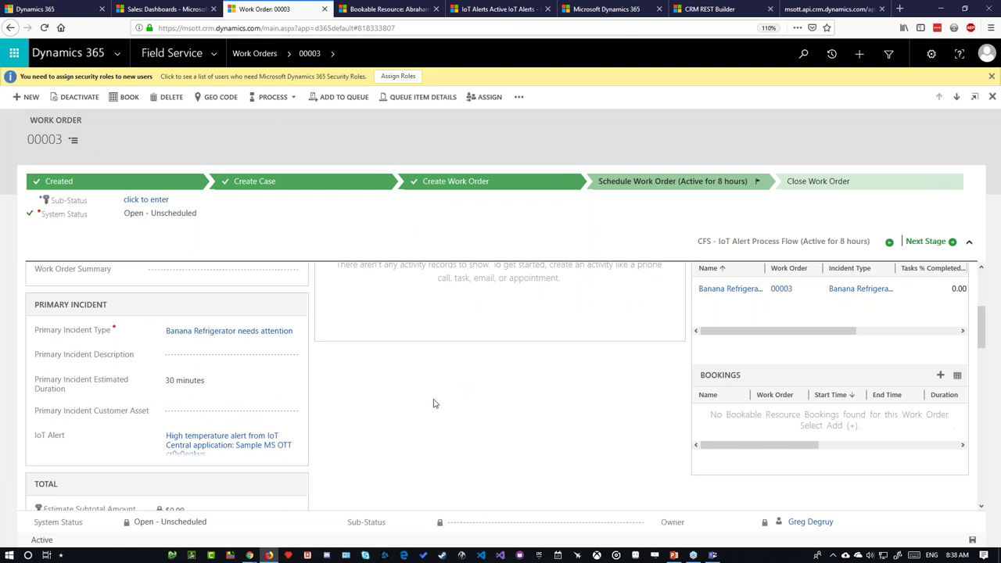
pyautogui.scroll(-1, 352, 406)
pyautogui.scroll(1, 352, 407)
pyautogui.scroll(3, 358, 351)
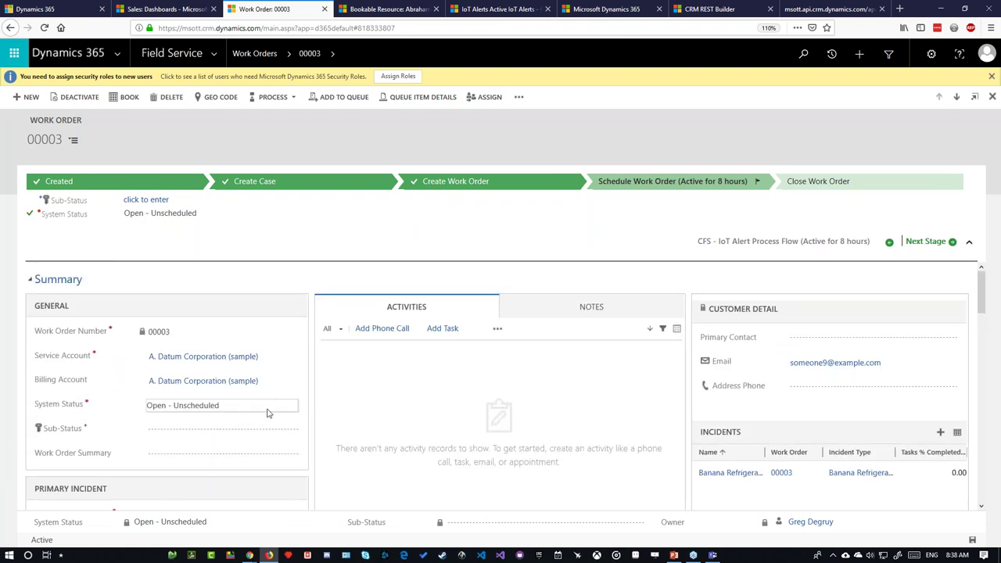
pyautogui.scroll(-3, 297, 391)
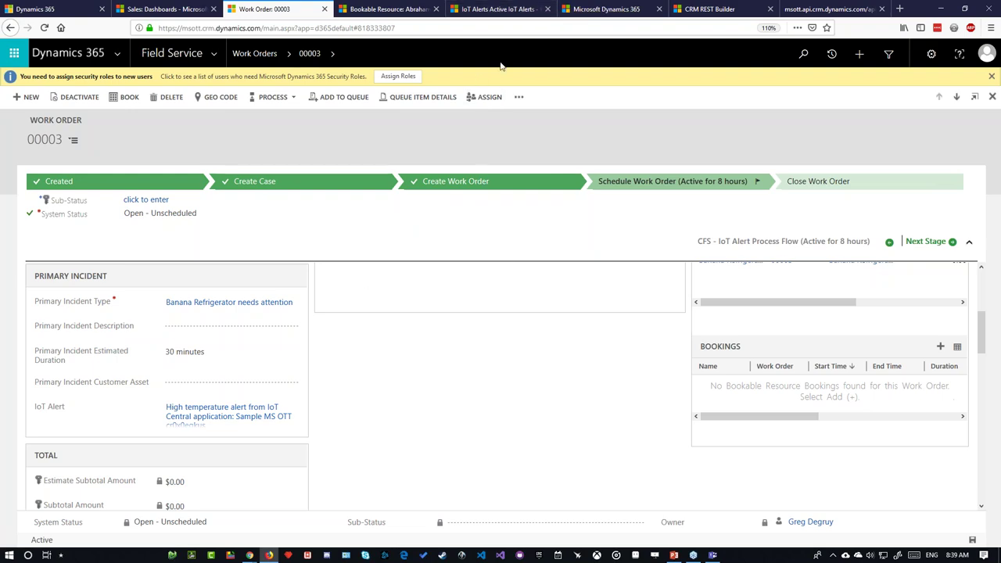
# Show the Active IoT Alerts list side by side with the Azure IoT Central window holding the Refrigerator 2 dashboard
pyautogui.click(493, 8)
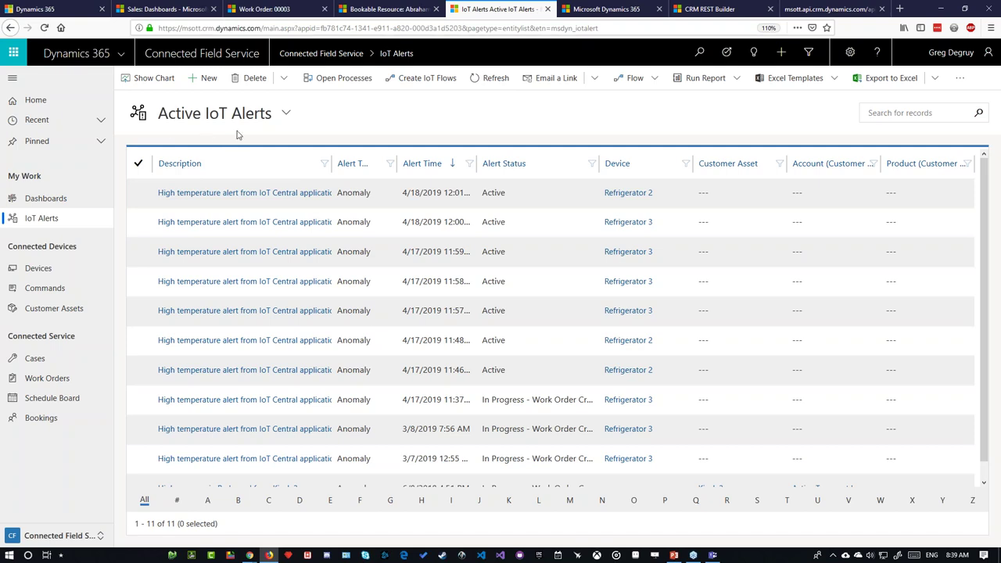
pyautogui.moveTo(331, 167); pyautogui.dragTo(395, 167)
pyautogui.moveTo(0, 125); pyautogui.dragTo(0, 148)
pyautogui.click(528, 151)
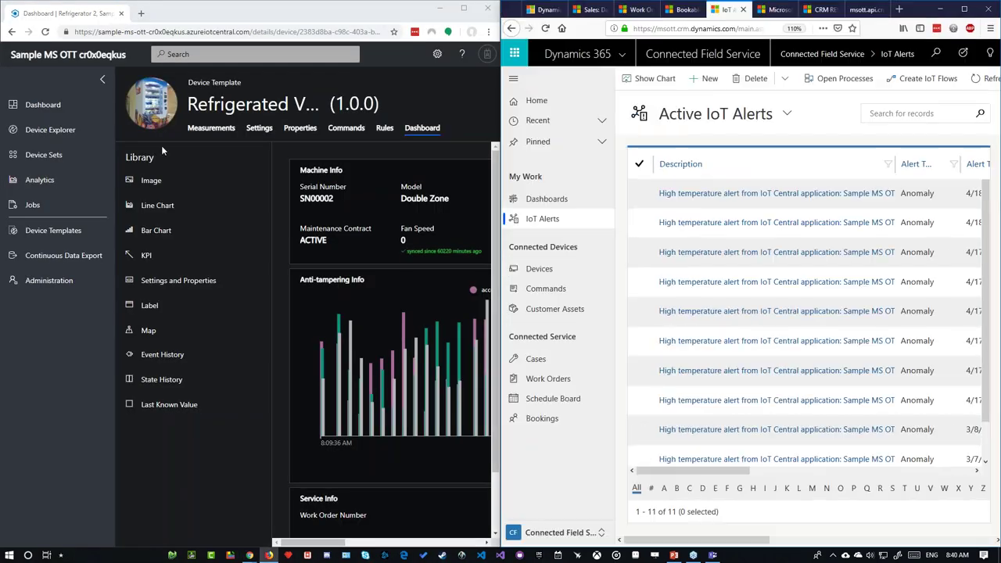
# Collapse the navigation of the IoT Alerts app and widen the IoT Central window to show more of the refrigerator dashboard
pyautogui.moveTo(284, 542); pyautogui.dragTo(298, 543)
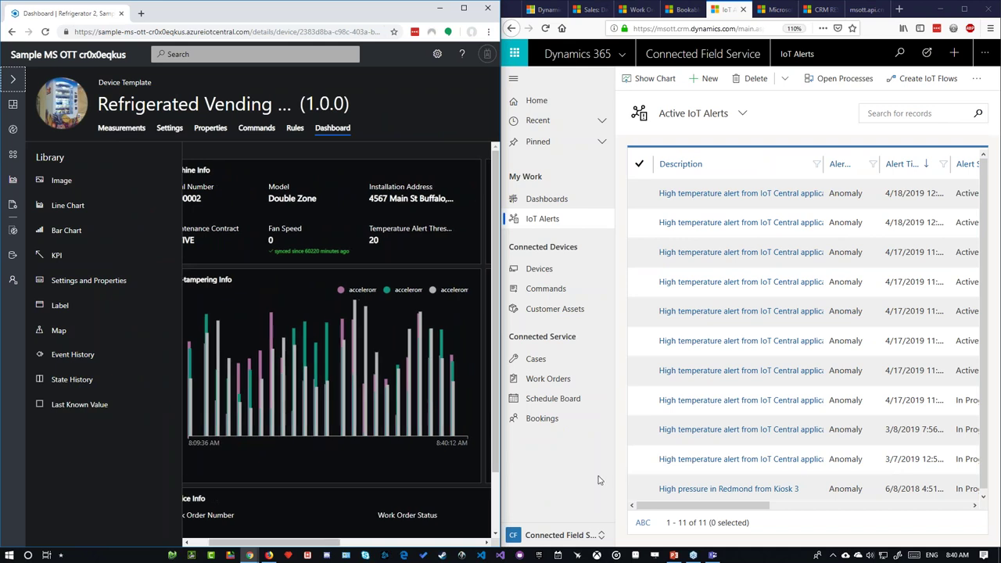
pyautogui.moveTo(500, 308); pyautogui.dragTo(442, 308)
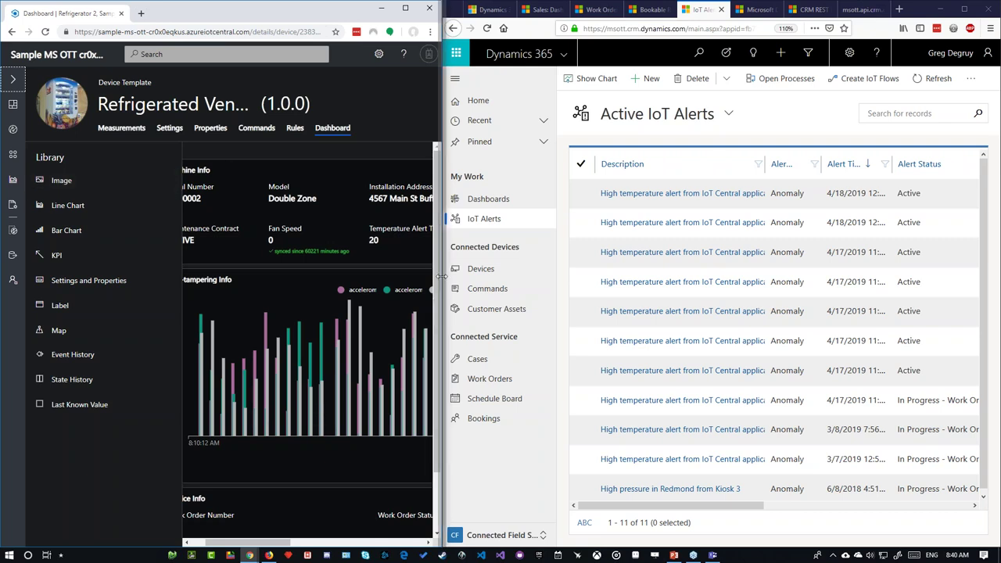
pyautogui.click(455, 78)
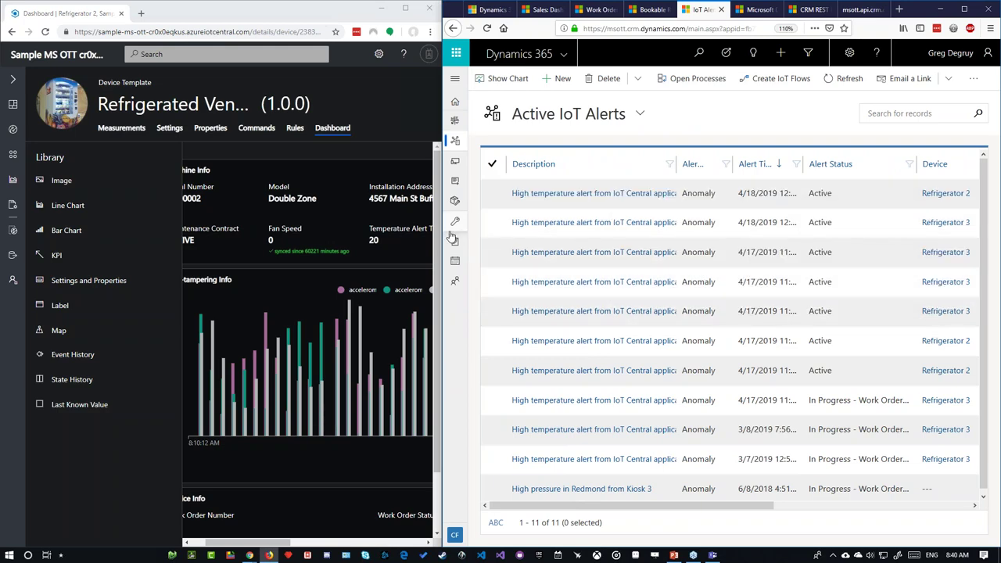
pyautogui.moveTo(441, 227); pyautogui.dragTo(692, 222)
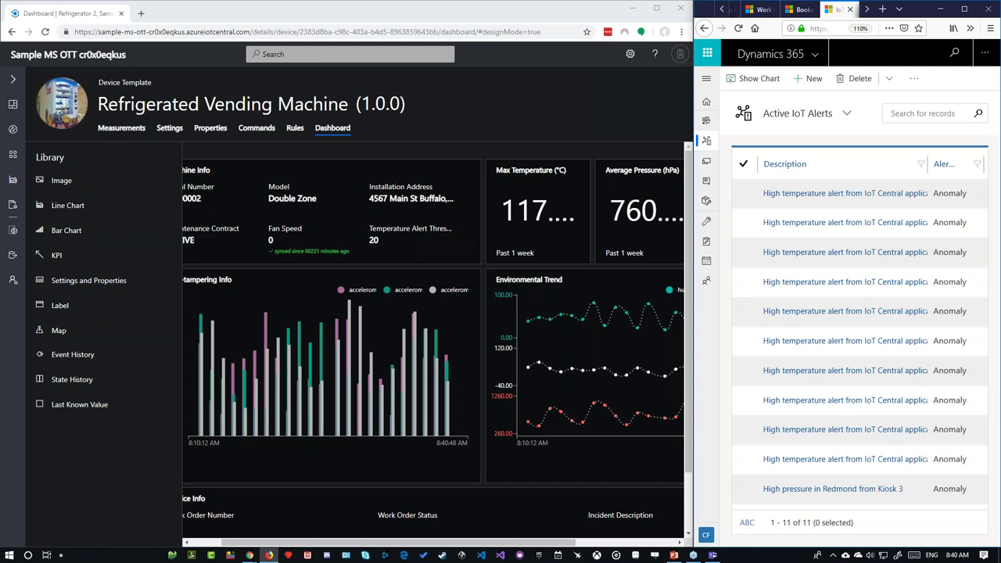
# View the Azure IoT Central product page in its own browser tab and return to the Refrigerator 2 dashboard
pyautogui.click(250, 554)
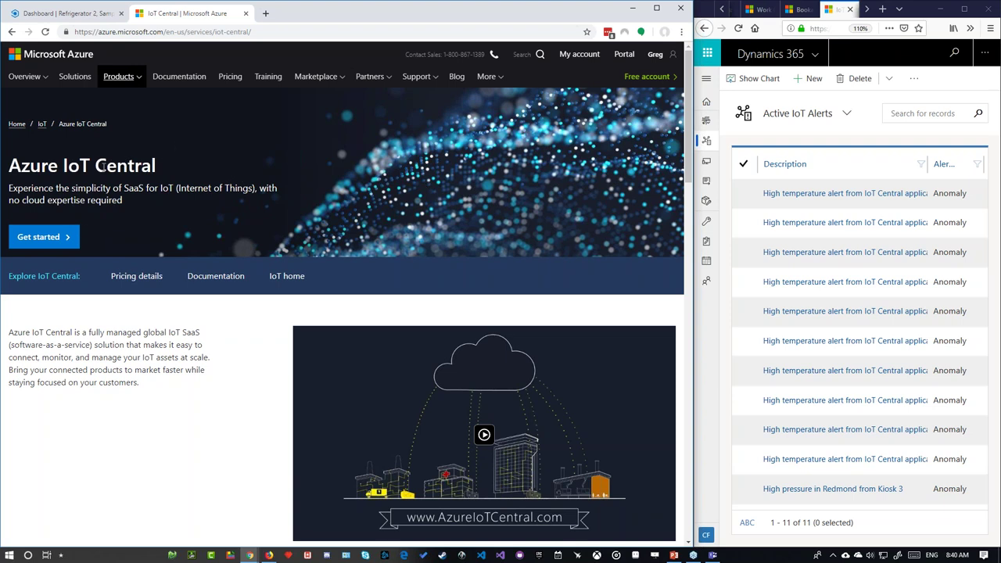
pyautogui.moveTo(157, 171); pyautogui.dragTo(64, 166)
pyautogui.doubleClick(51, 159)
pyautogui.click(223, 170)
pyautogui.doubleClick(30, 171)
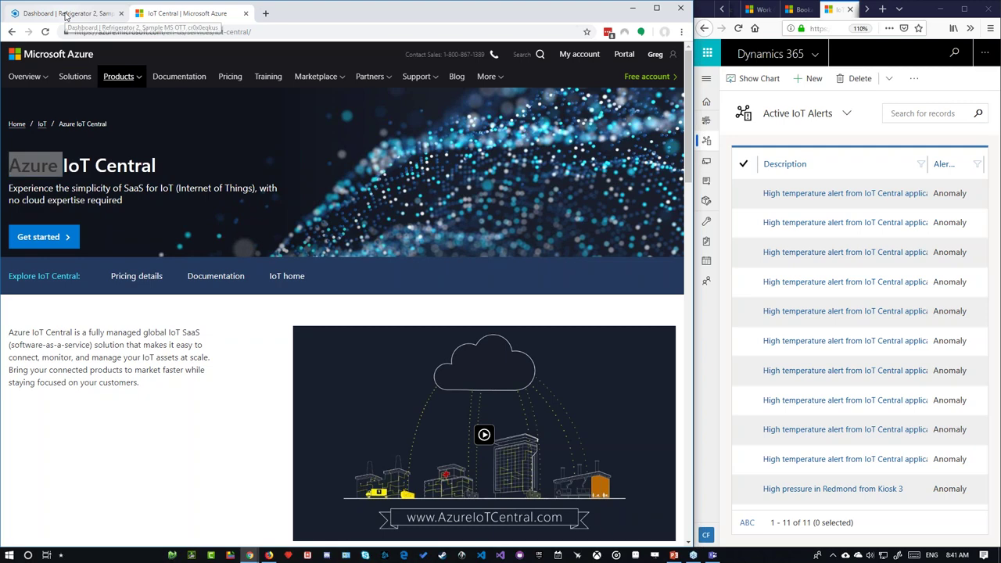
pyautogui.click(66, 16)
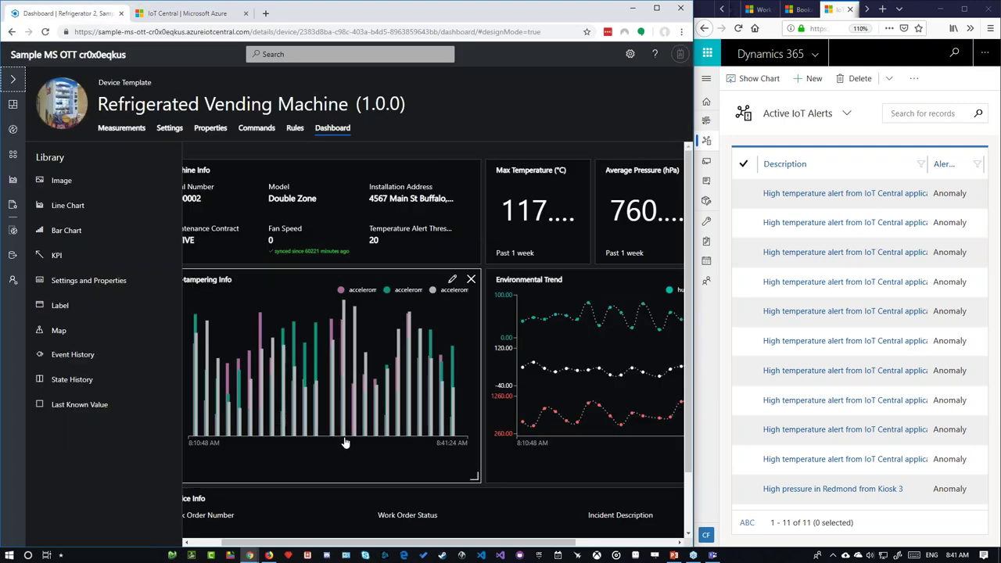
# Get started from the Azure IoT Central product page to view My applications and return to the Refrigerator 2 dashboard
pyautogui.click(195, 14)
pyautogui.click(33, 236)
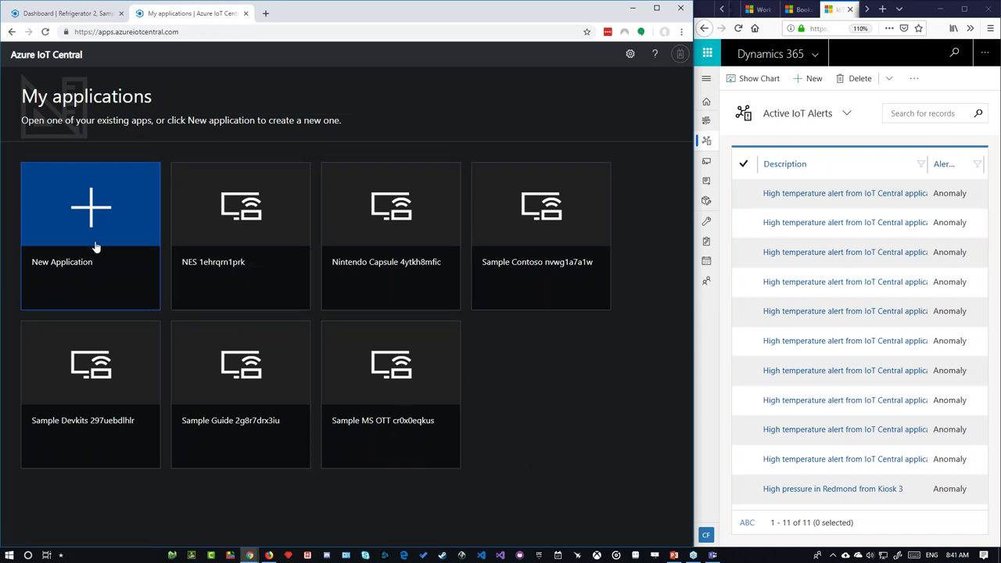
pyautogui.click(68, 13)
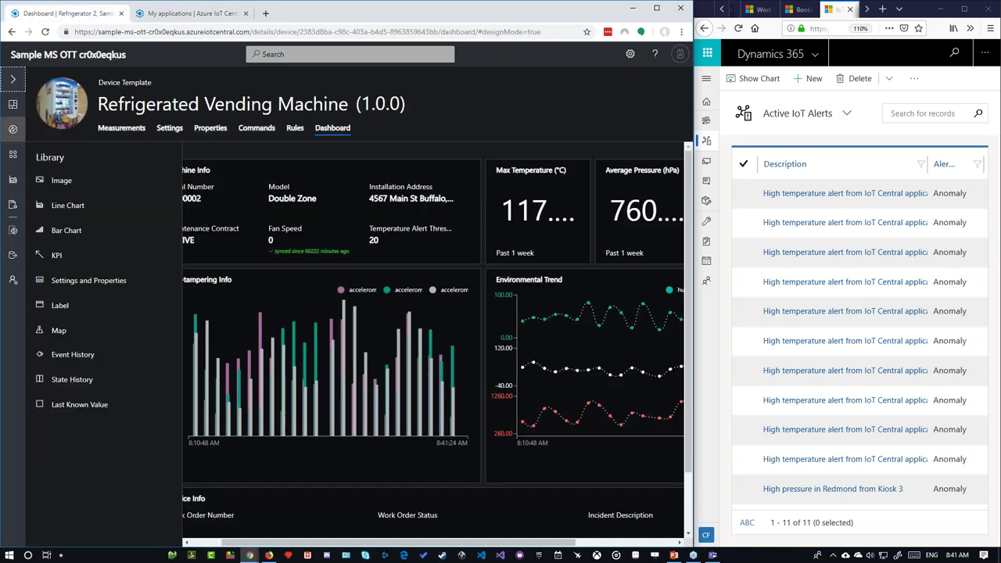
# View the Sample MS OTT application's main dashboard, go back to the refrigerator dashboard and close the My applications tab
pyautogui.click(13, 104)
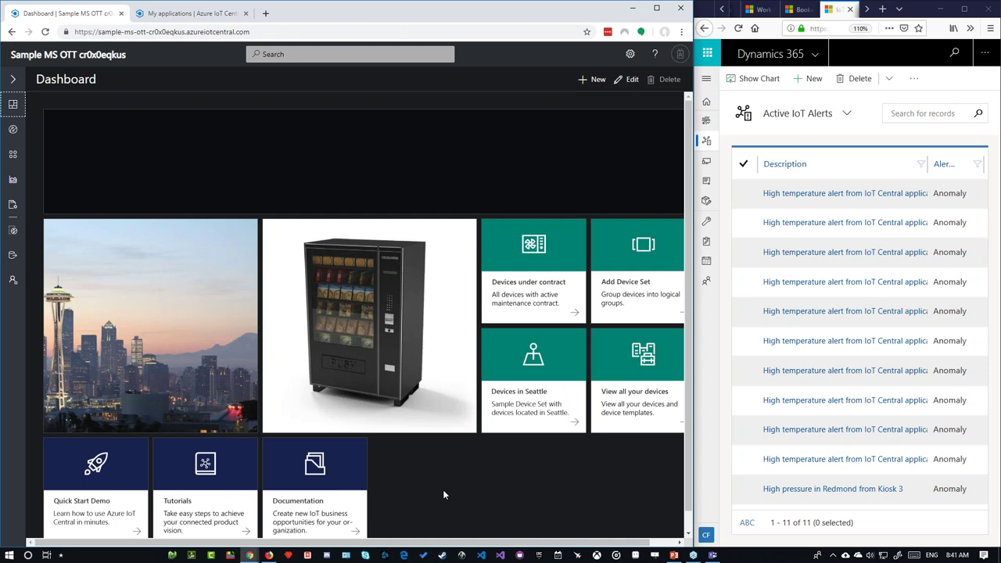
pyautogui.hotkey('alt', 'Left')
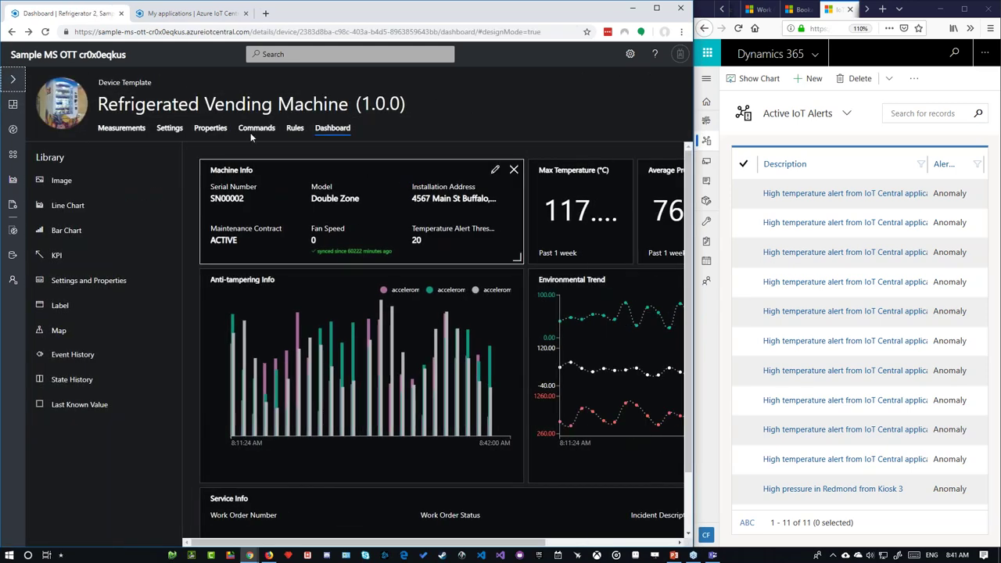
pyautogui.click(247, 14)
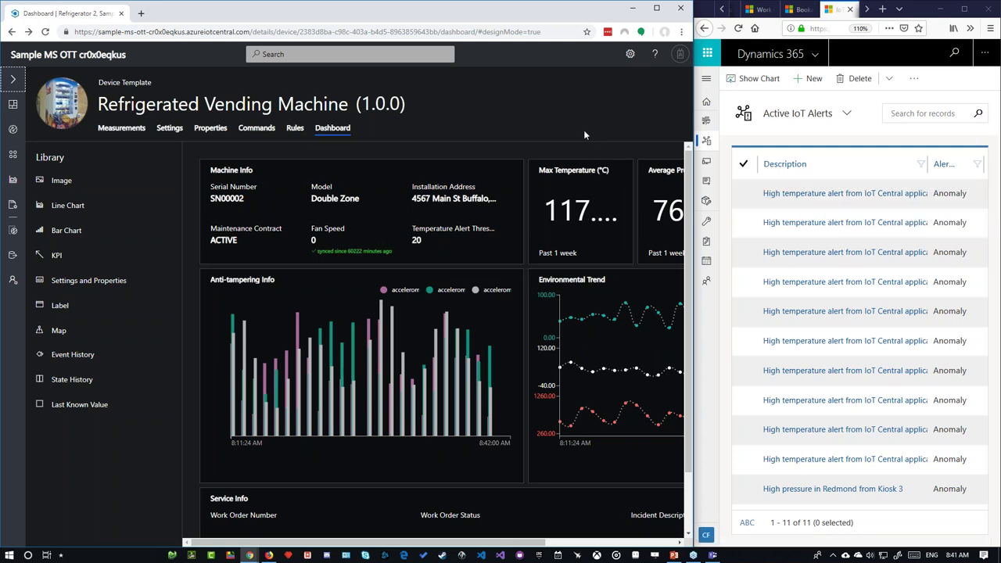
# Maximize the Active IoT Alerts window and expand the Connected Field Service navigation
pyautogui.click(964, 9)
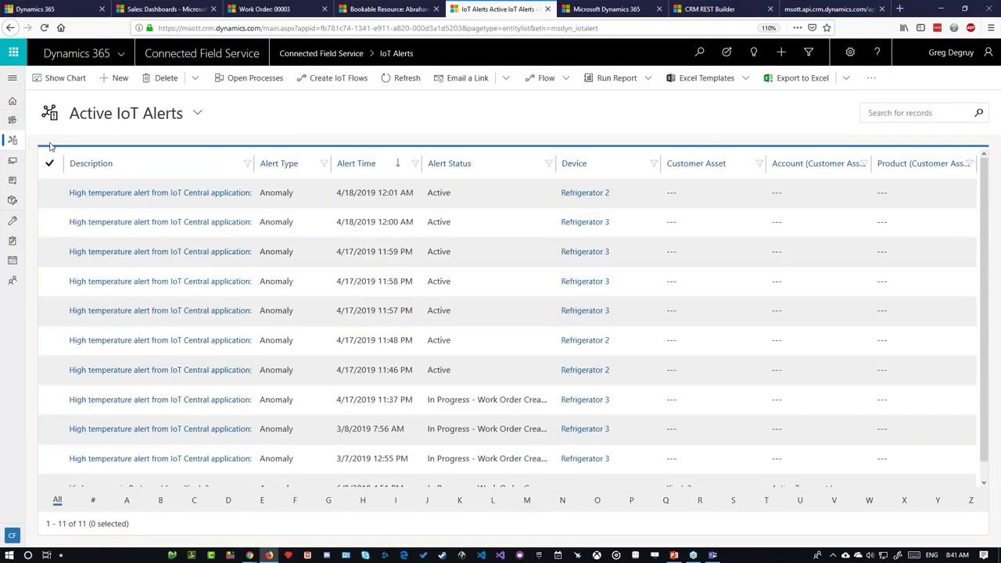
pyautogui.click(21, 79)
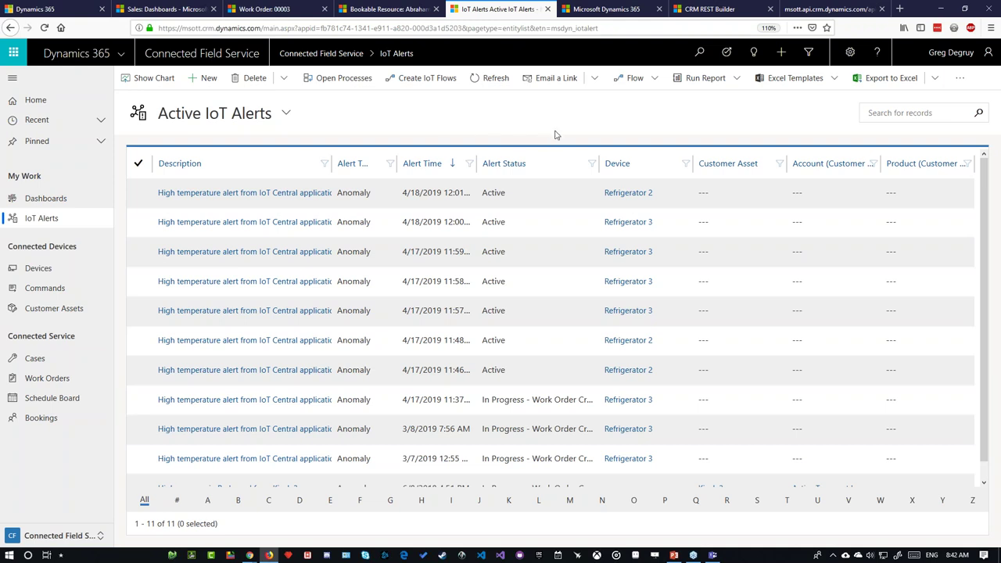
pyautogui.click(655, 78)
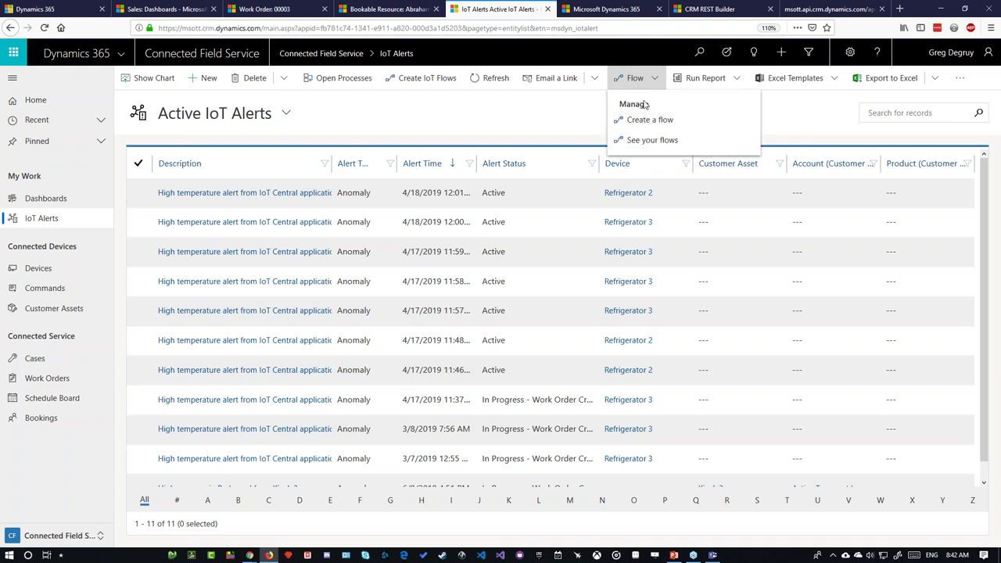
pyautogui.click(522, 128)
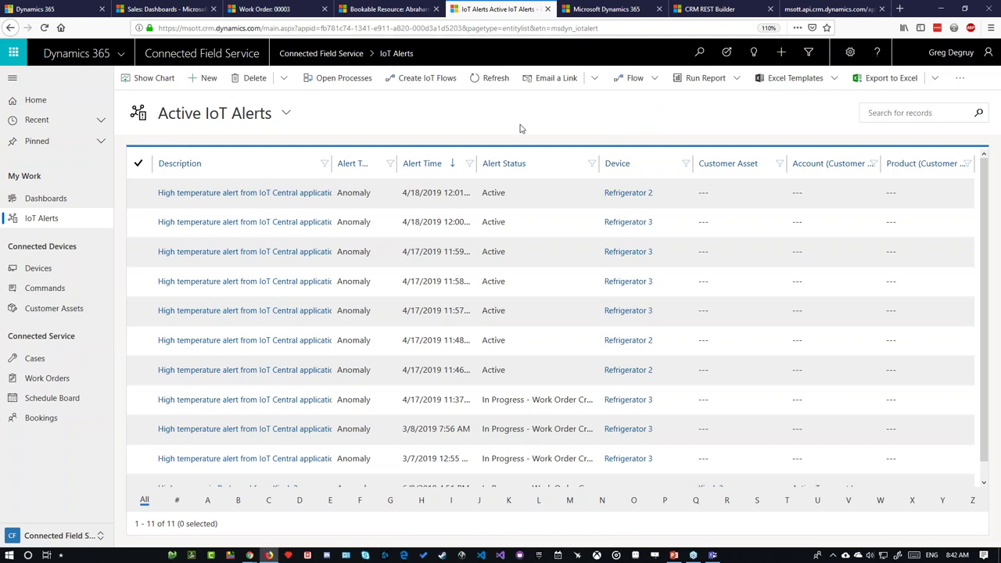
# Switch to Azure IoT Central, maximize its window and view the High temperature alert rule of the Refrigerated Vending Machine template
pyautogui.hotkey('alt', 'Tab')
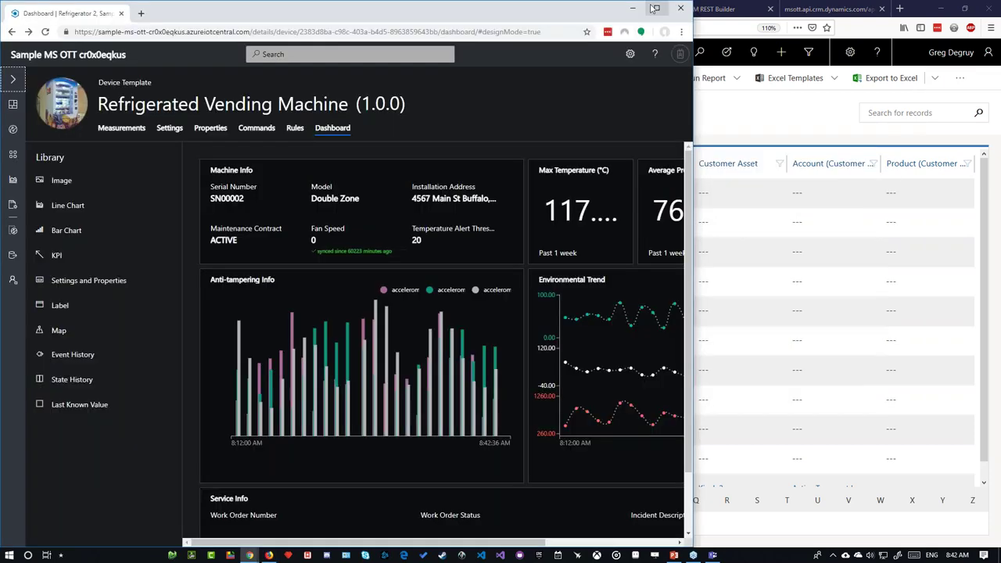
pyautogui.click(655, 9)
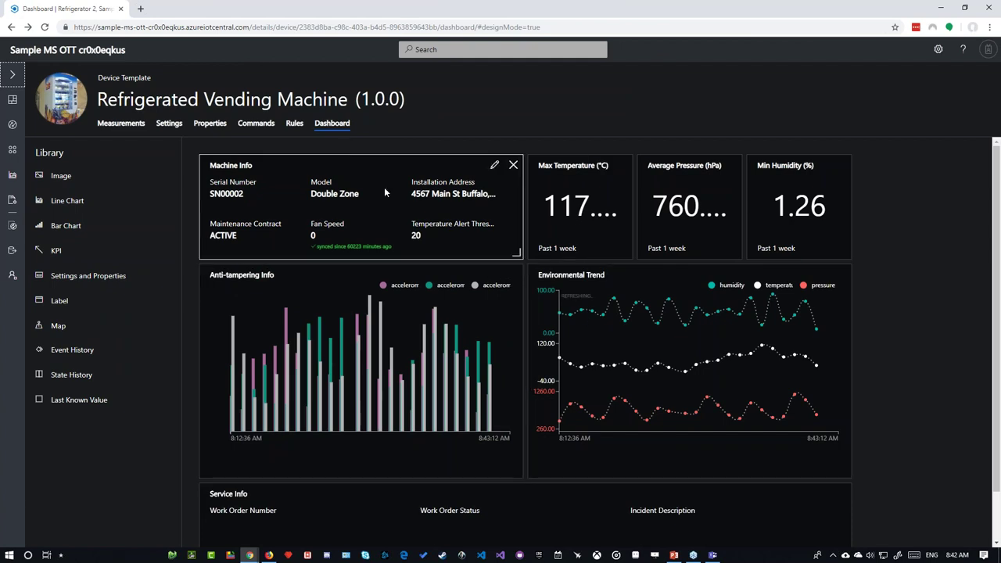
pyautogui.click(294, 125)
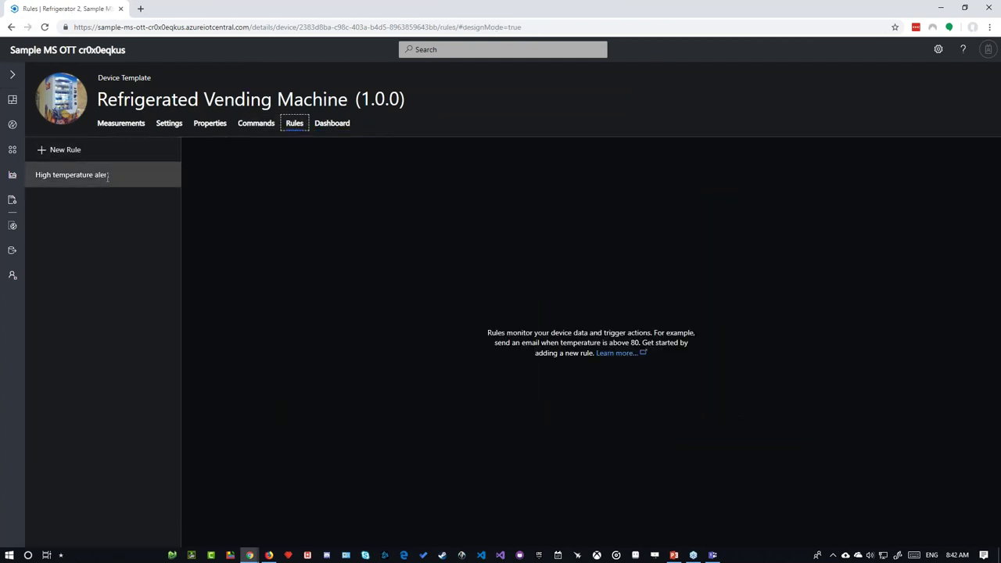
pyautogui.click(114, 174)
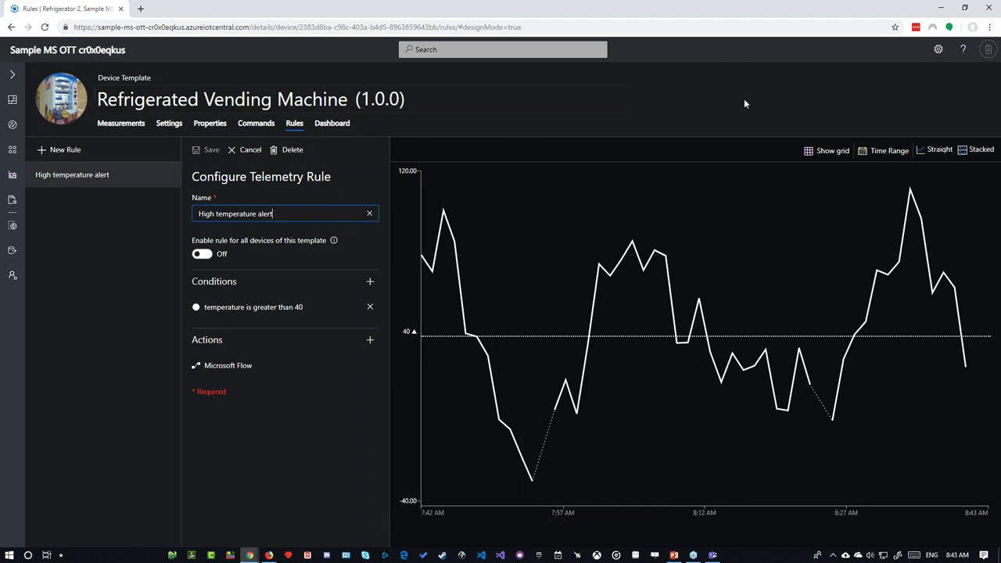
# Return to Active IoT Alerts, open the 4/18/2019 12:00 AM alert for Refrigerator 3 and reload its page
pyautogui.hotkey('alt', 'Tab')
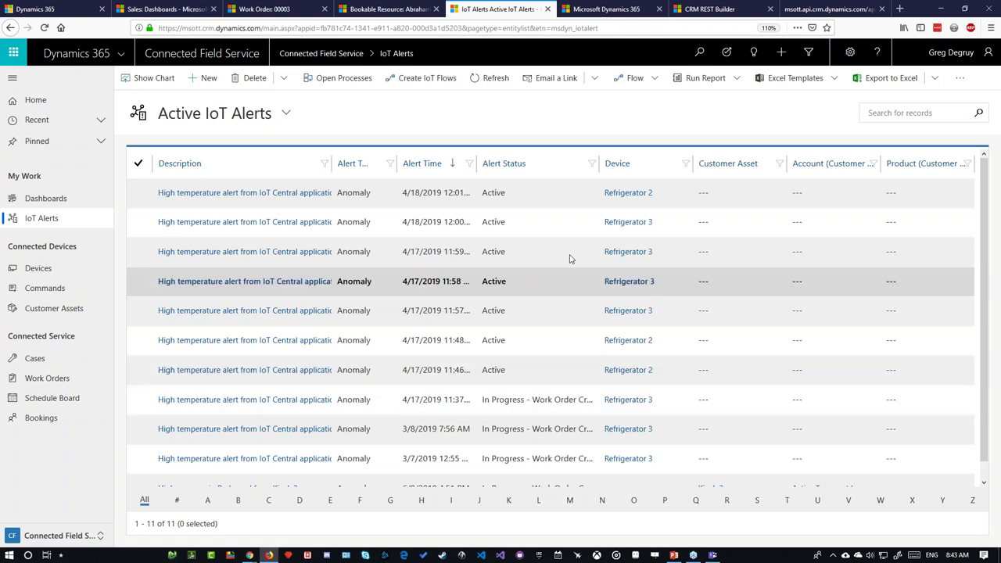
pyautogui.click(266, 222)
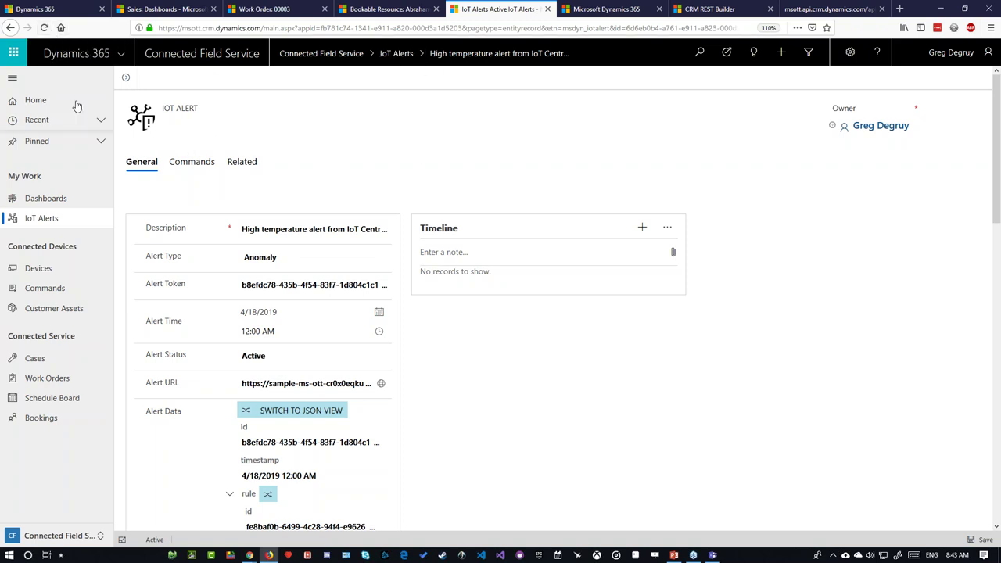
pyautogui.click(44, 28)
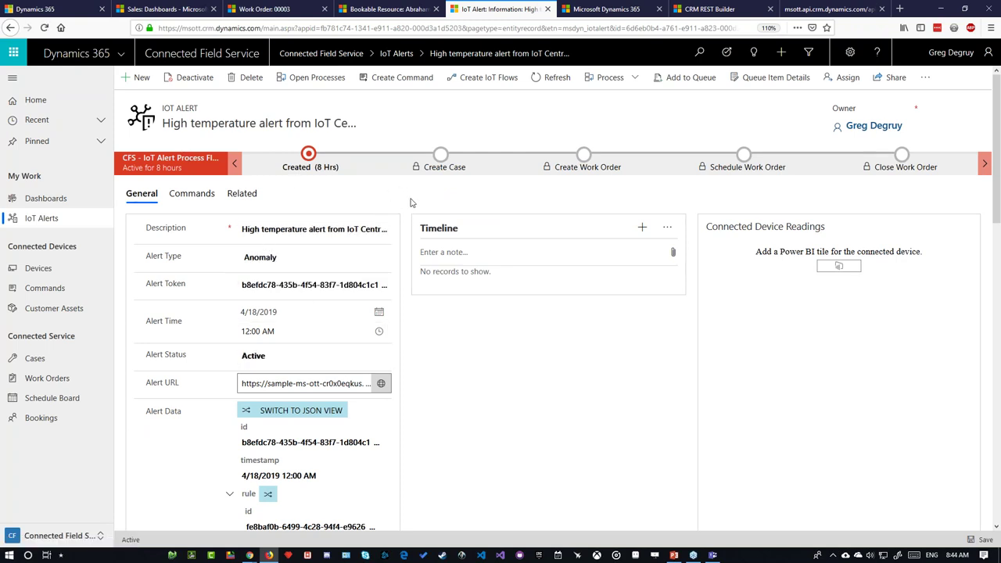
# Examine the alert's type options, alert data, telemetry, Customer Asset and Hierarchy sections, ending back at its General details
pyautogui.click(385, 258)
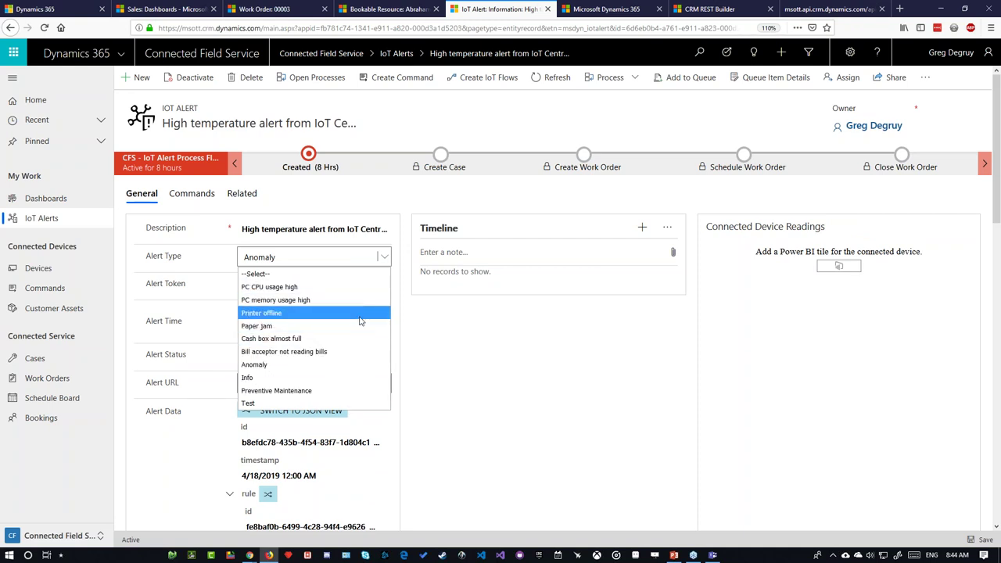
pyautogui.click(421, 318)
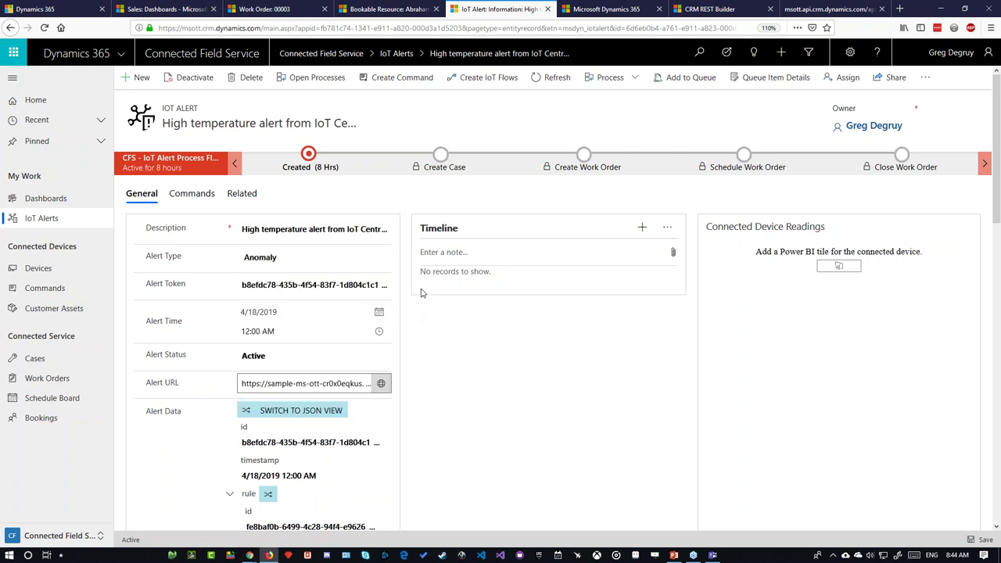
pyautogui.scroll(-3, 425, 291)
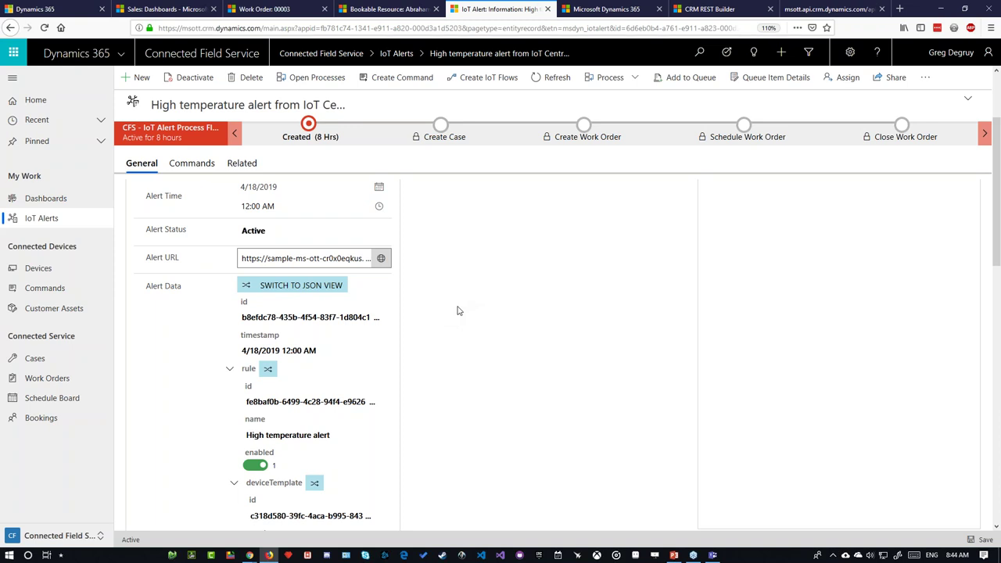
pyautogui.scroll(-2, 477, 321)
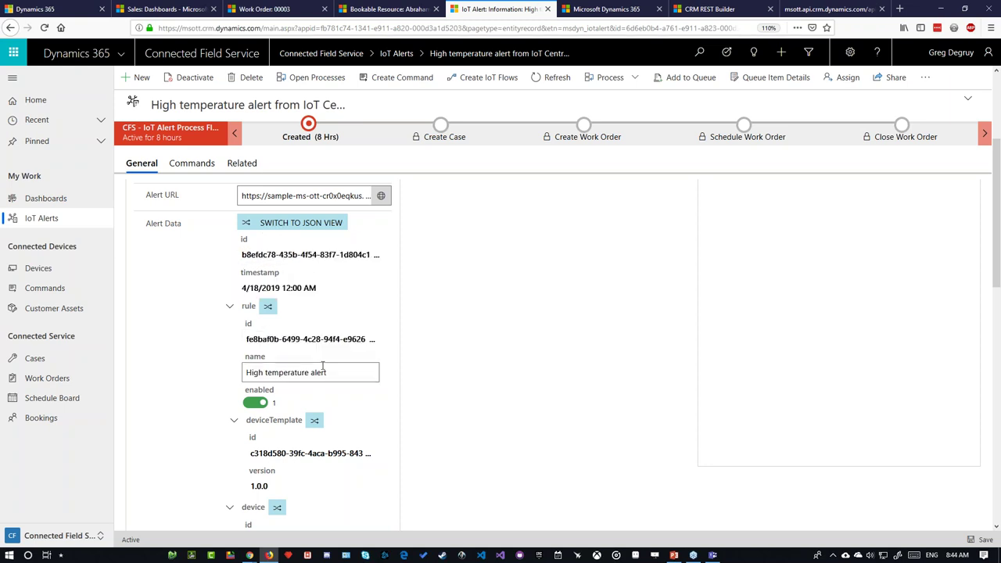
pyautogui.scroll(-3, 317, 375)
pyautogui.scroll(-5, 323, 349)
pyautogui.scroll(2, 322, 348)
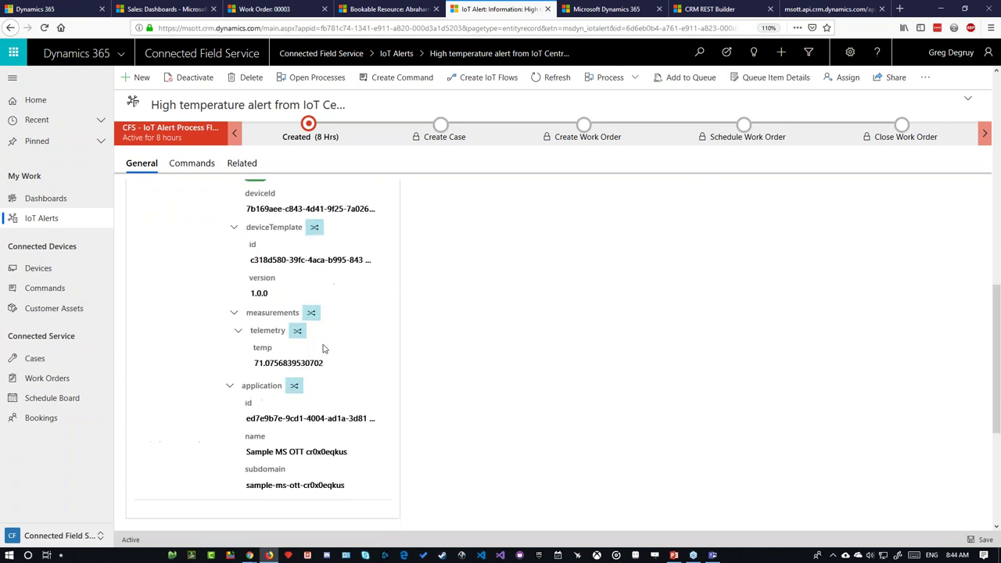
pyautogui.scroll(10, 322, 349)
pyautogui.middleClick(421, 356)
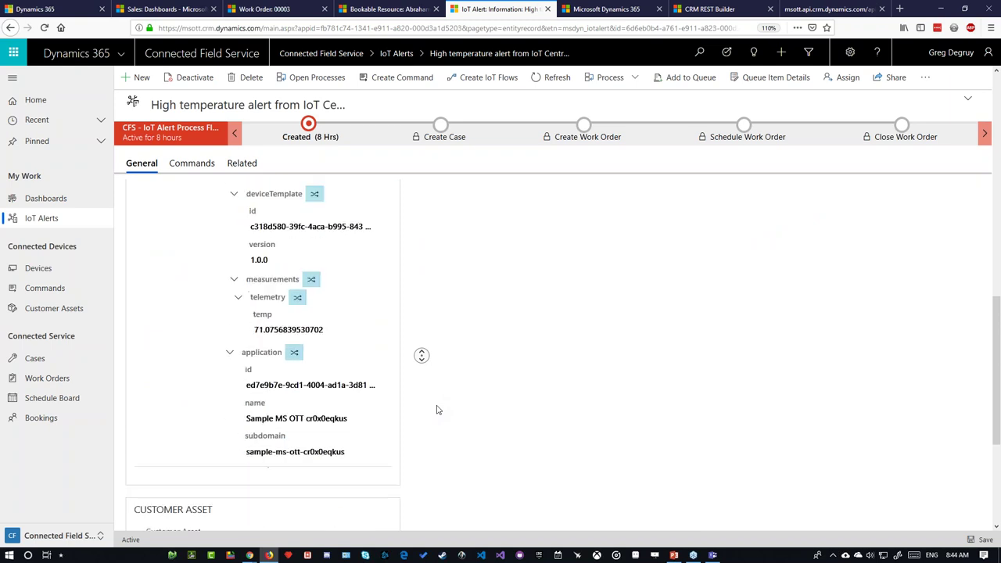
pyautogui.middleClick(444, 391)
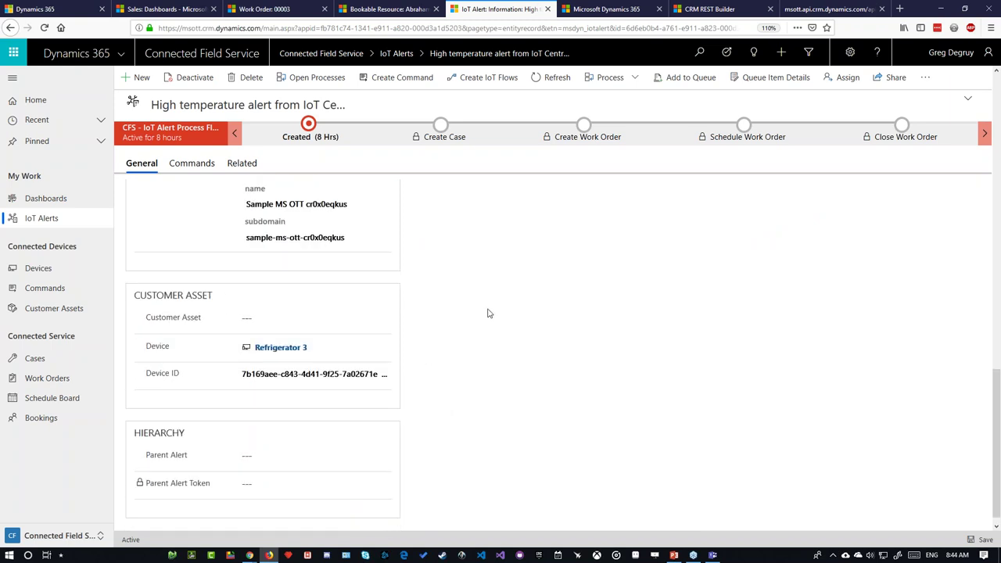
pyautogui.middleClick(517, 247)
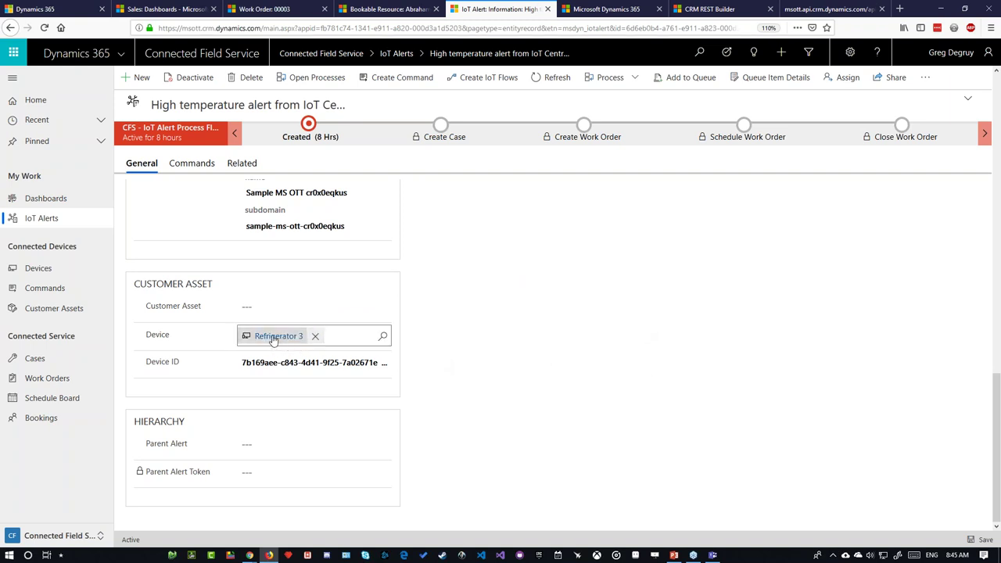
pyautogui.middleClick(420, 420)
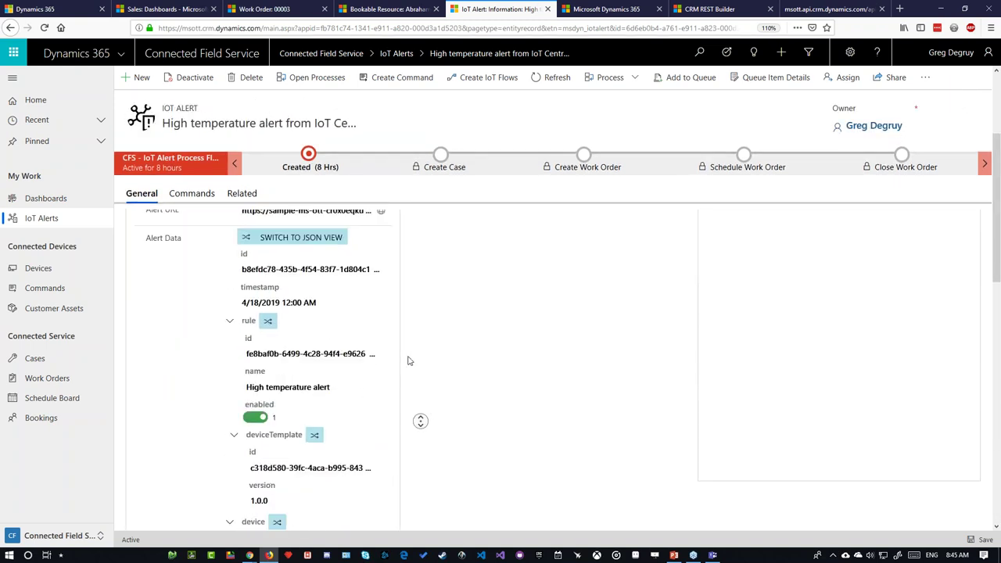
pyautogui.click(407, 343)
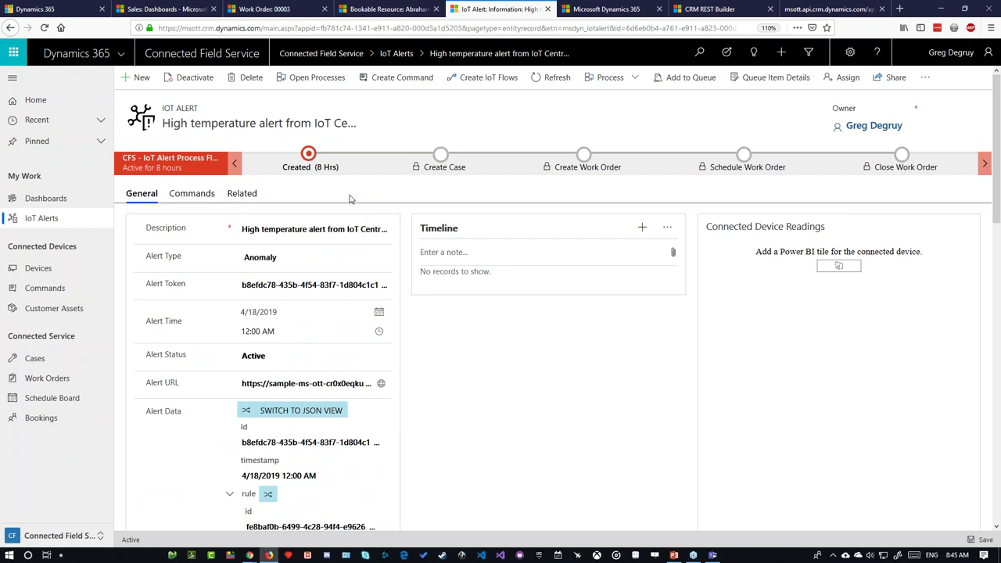
# Compare the alert's process stages with those of the existing work order and return to the alert
pyautogui.click(283, 12)
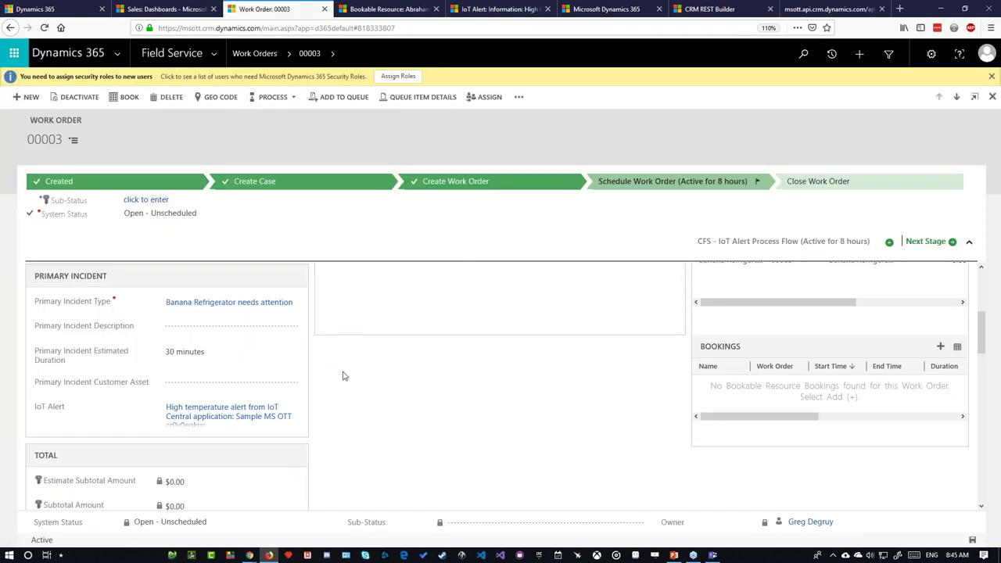
pyautogui.scroll(3, 321, 422)
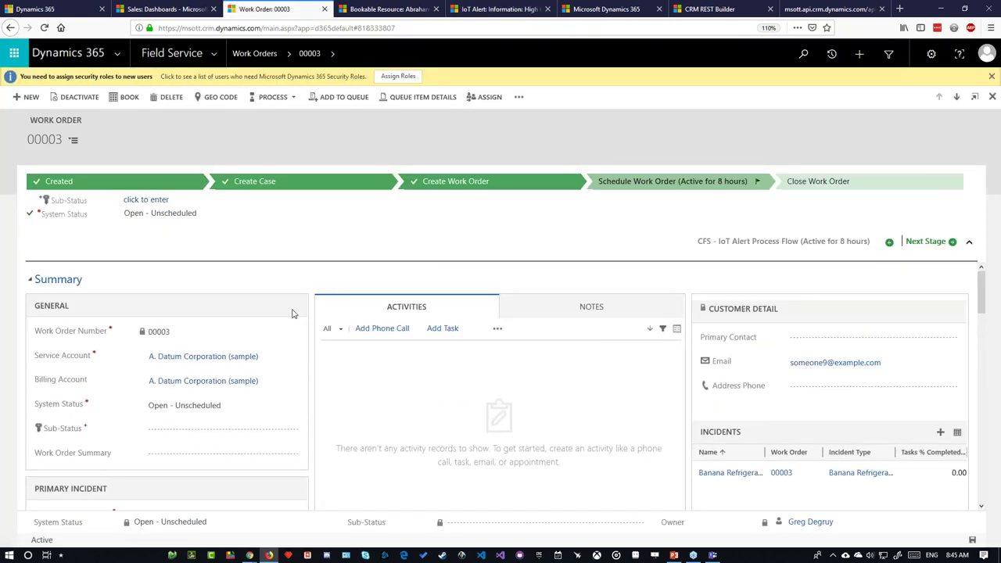
pyautogui.click(500, 9)
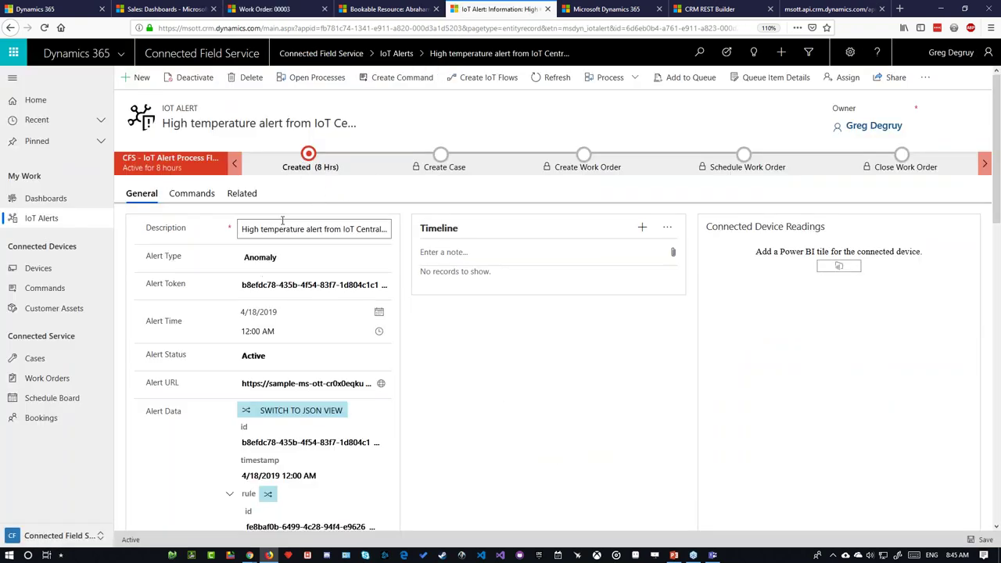
pyautogui.click(266, 8)
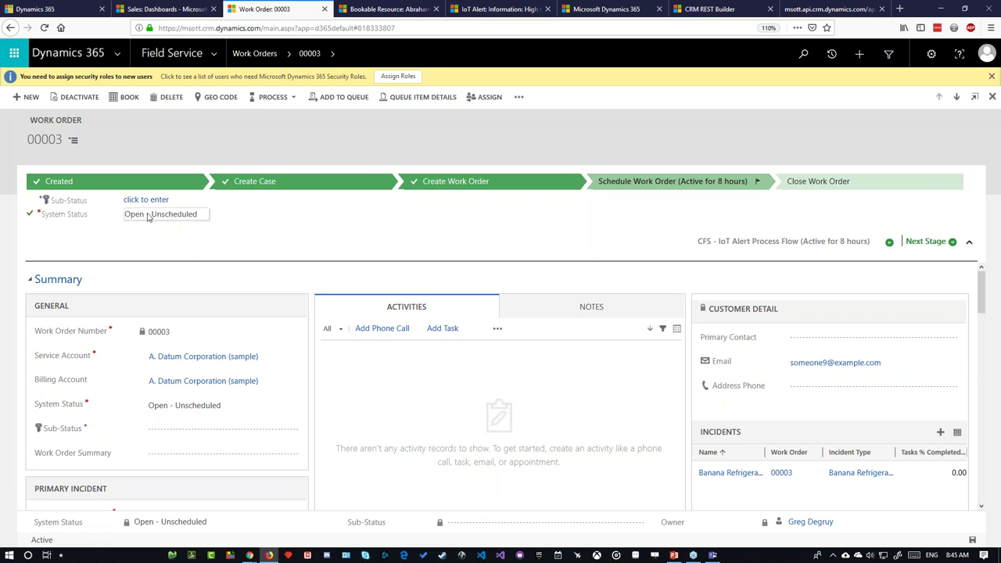
pyautogui.click(479, 8)
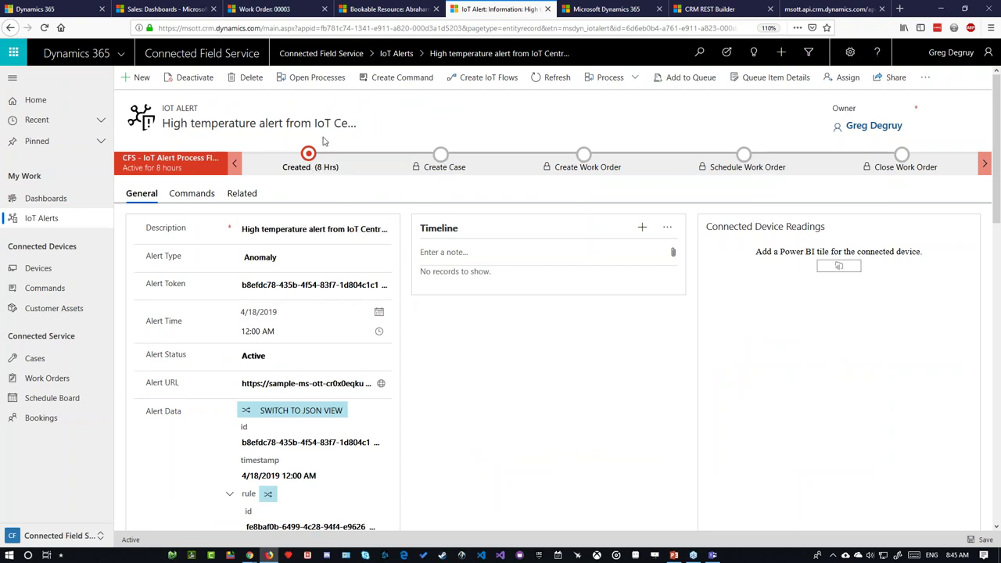
# Create a new case from the alert's Created stage and set its customer to A. Datum Corporation (sample)
pyautogui.click(312, 171)
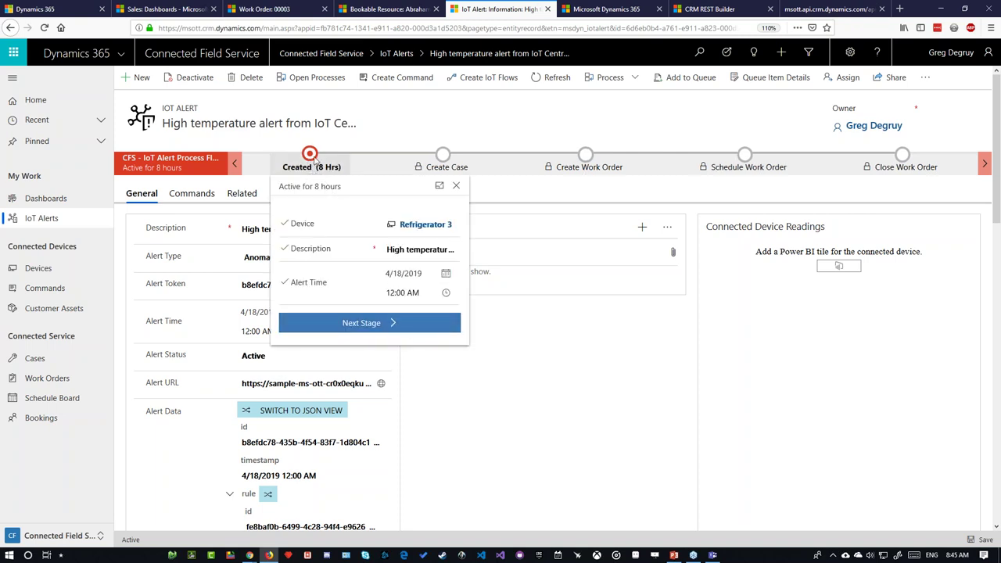
pyautogui.click(384, 327)
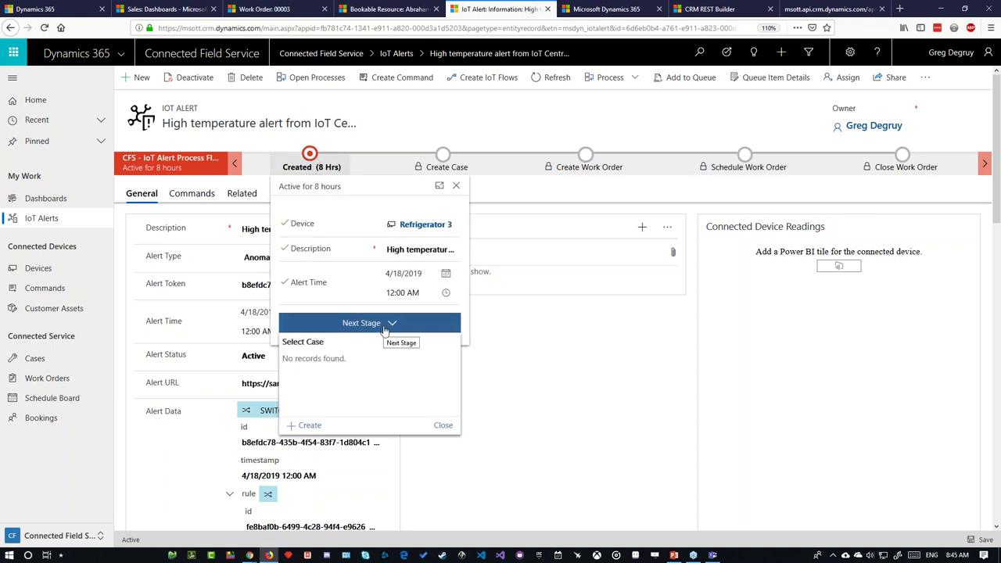
pyautogui.click(306, 429)
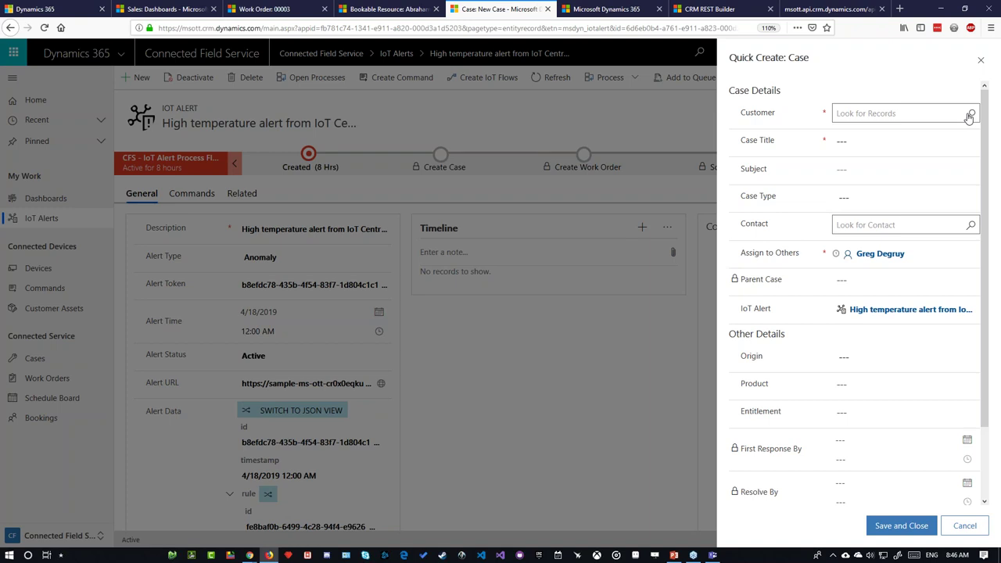
pyautogui.click(969, 115)
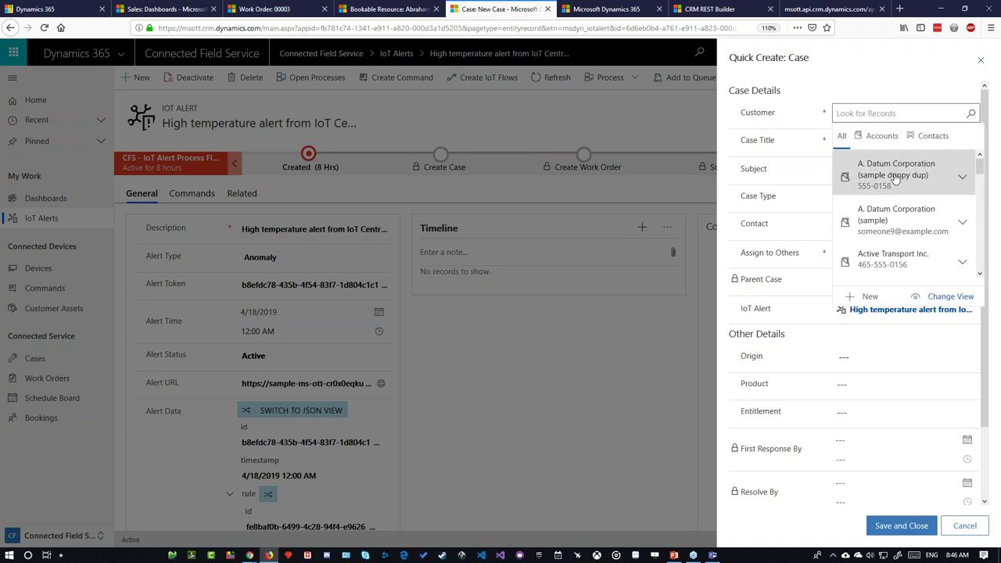
pyautogui.click(878, 218)
# Title the case "Vending machine overheat", choose Default Subject as its subject and set the case type to Problem
pyautogui.click(953, 141)
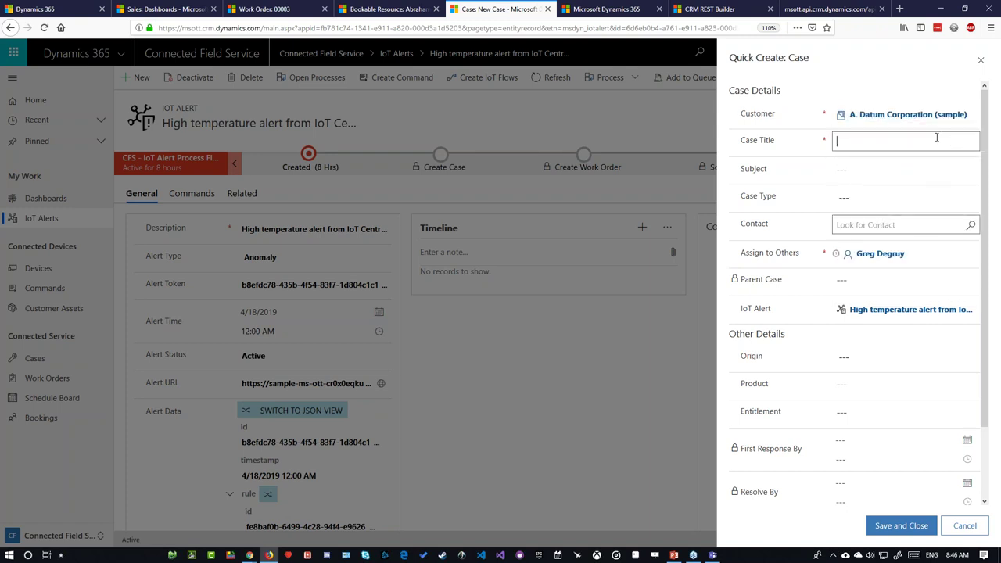
pyautogui.write('Vending machine overheat')
pyautogui.click(972, 170)
pyautogui.click(868, 193)
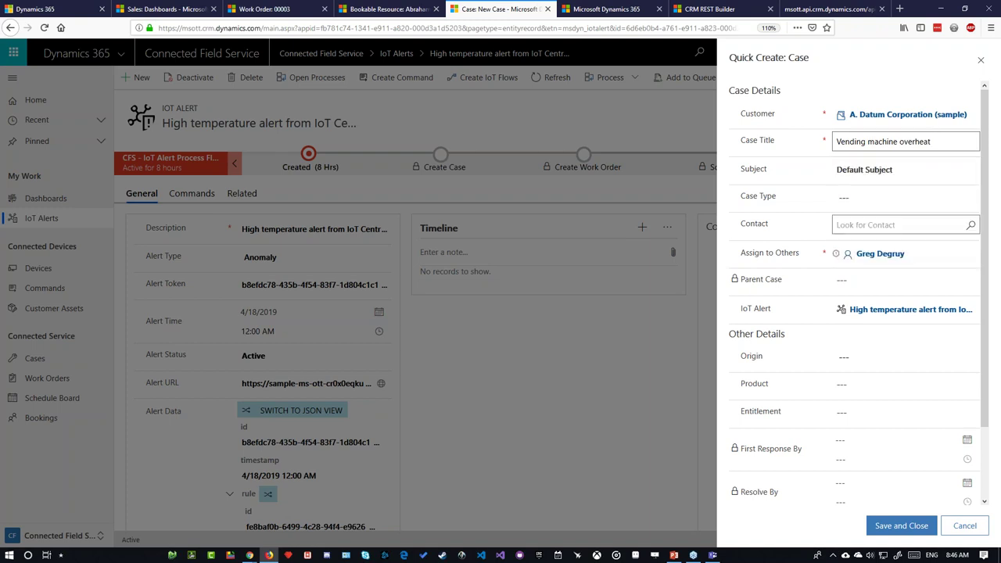
pyautogui.click(972, 198)
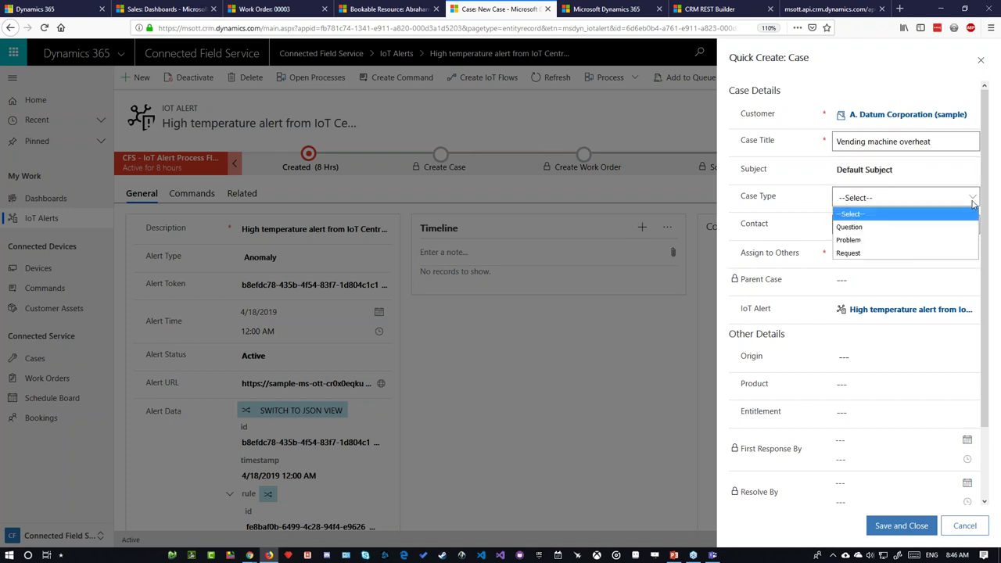
pyautogui.click(894, 240)
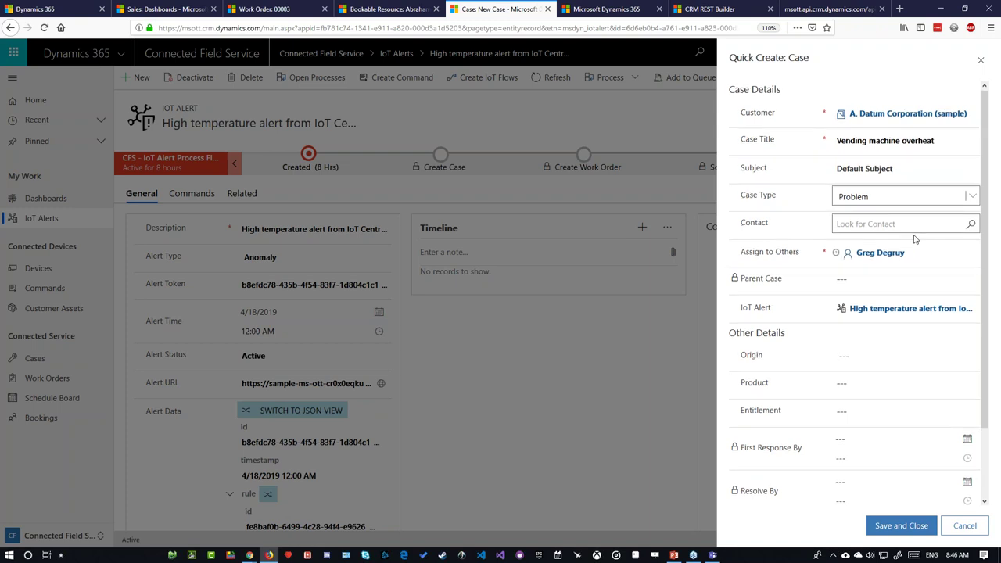
# Set the case's contact to the first contact listed for A. Datum Corporation and save the case
pyautogui.scroll(-1, 970, 174)
pyautogui.click(971, 163)
pyautogui.scroll(1, 970, 165)
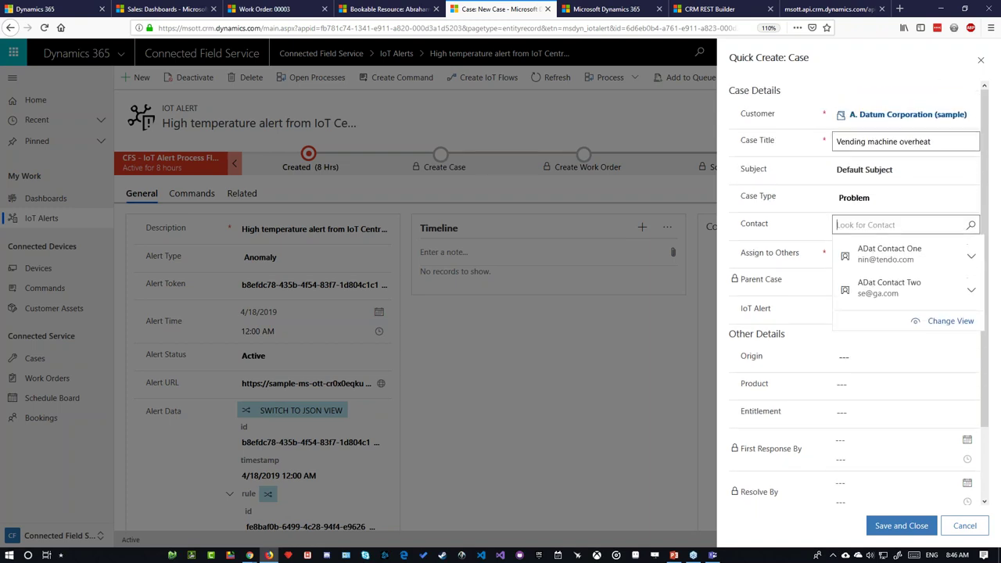
pyautogui.click(923, 81)
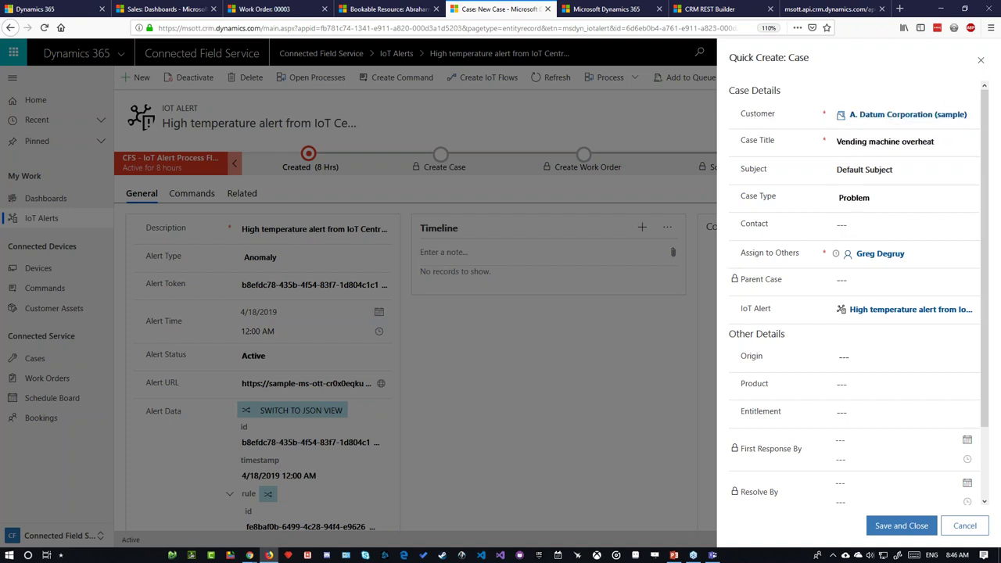
pyautogui.click(969, 227)
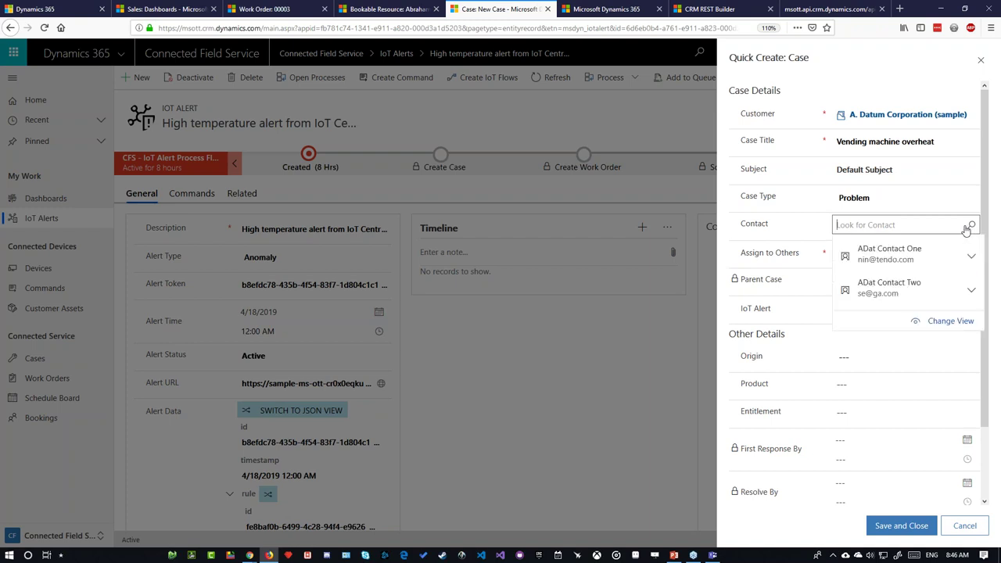
pyautogui.click(912, 257)
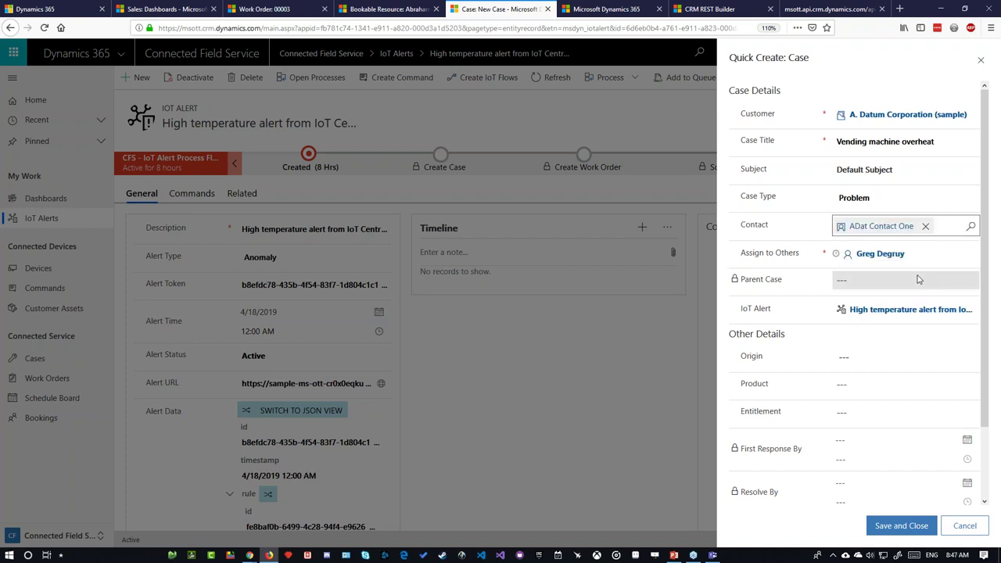
pyautogui.scroll(-1, 918, 279)
pyautogui.scroll(-1, 918, 279)
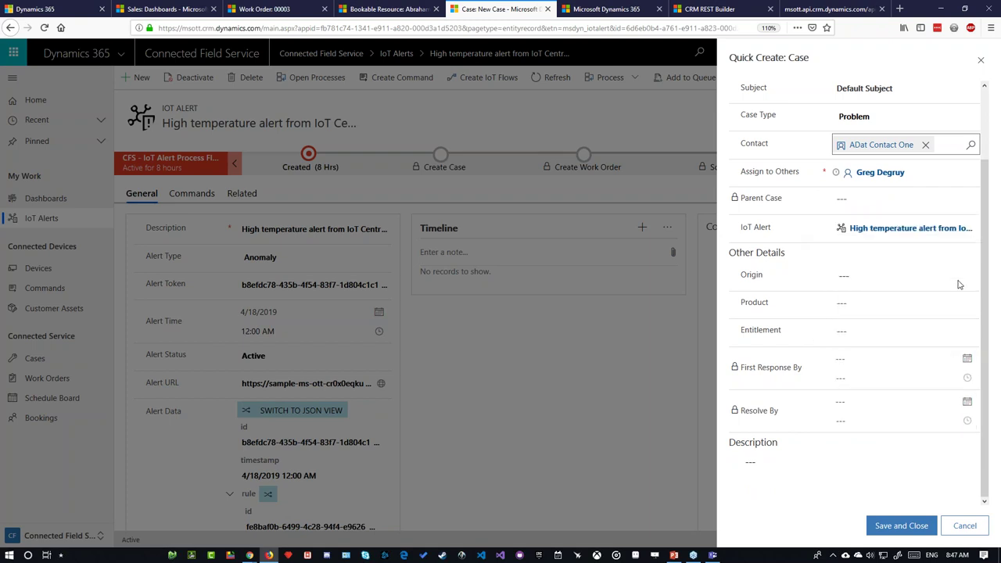
pyautogui.click(894, 527)
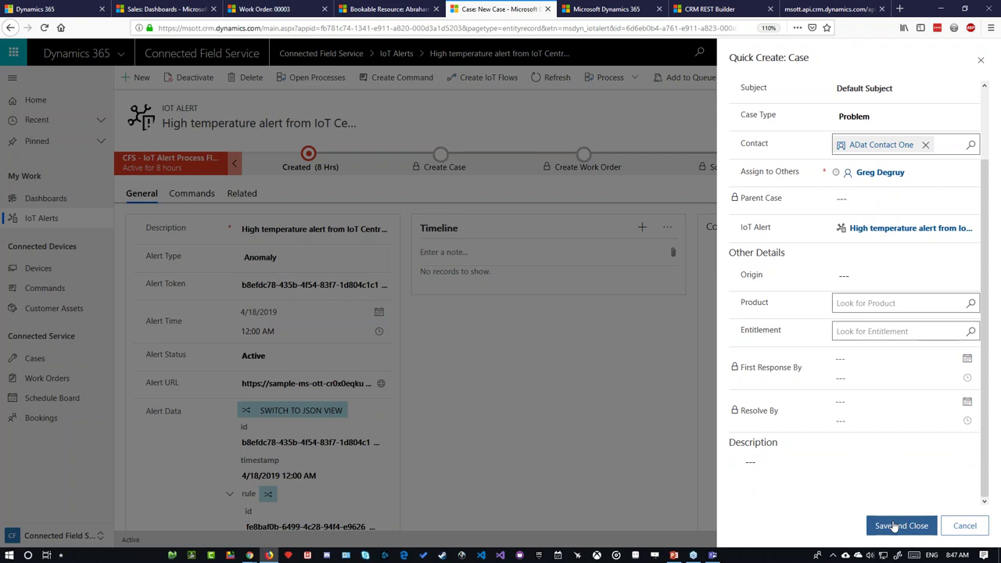
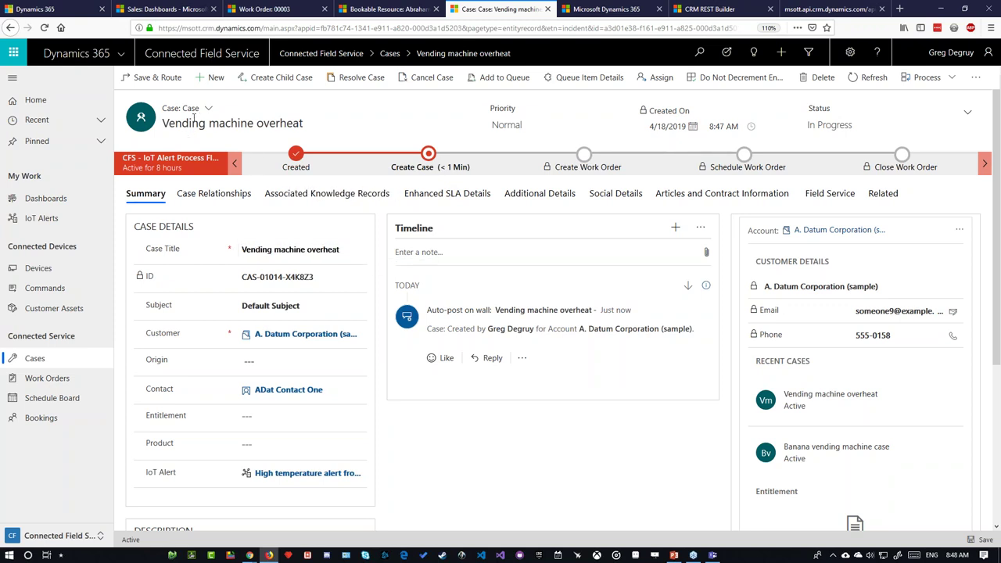
# Set the Create Case stage's incident type to "Banana Refrigerator needs attention" and advance to creating a new work order
pyautogui.click(429, 174)
pyautogui.click(563, 275)
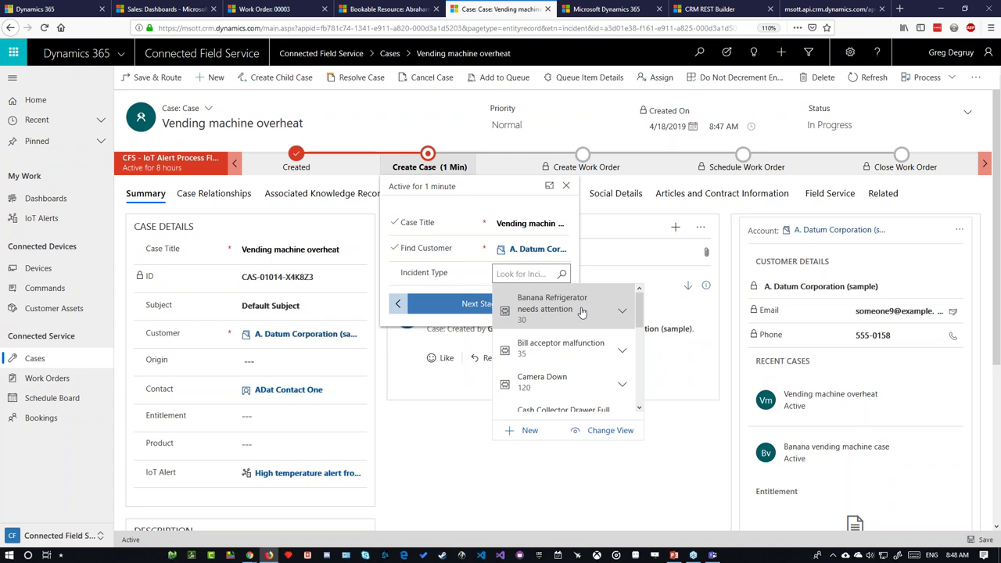
pyautogui.click(539, 300)
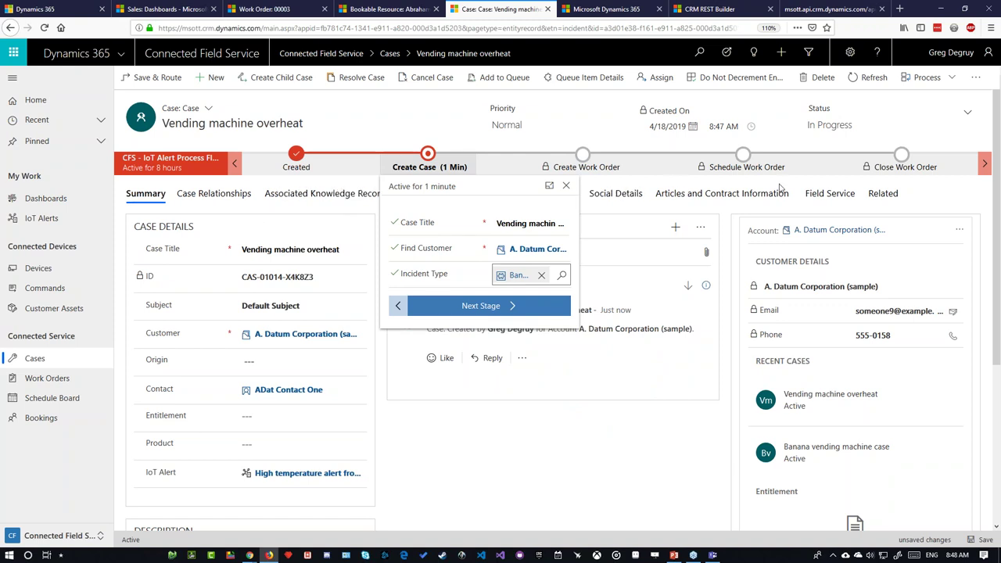
pyautogui.click(515, 307)
pyautogui.click(430, 408)
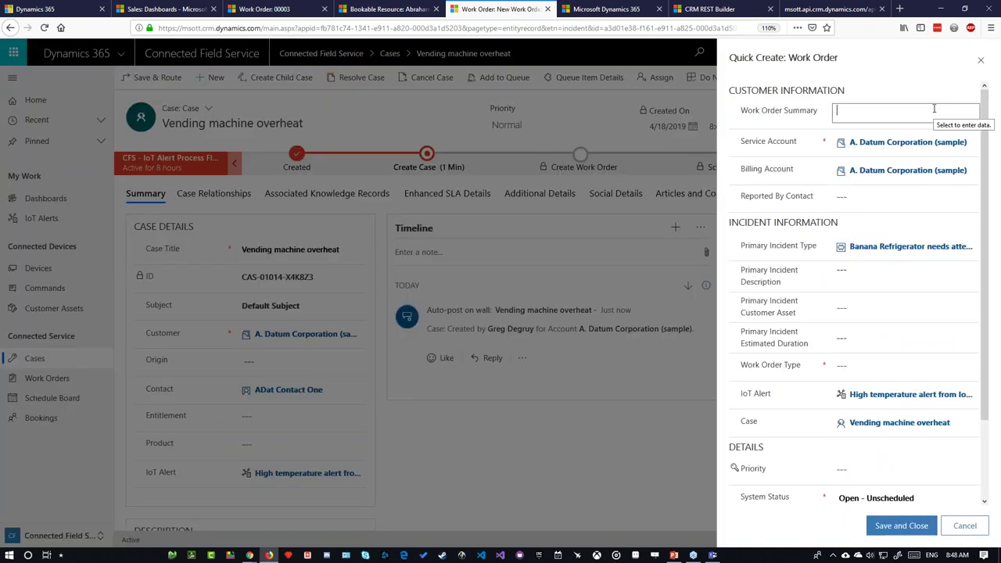
# Enter "Vending Machine needs attention" as the work order summary and set the work order type to IoT-break and fix
pyautogui.press('BackSpace')
pyautogui.press('BackSpace')
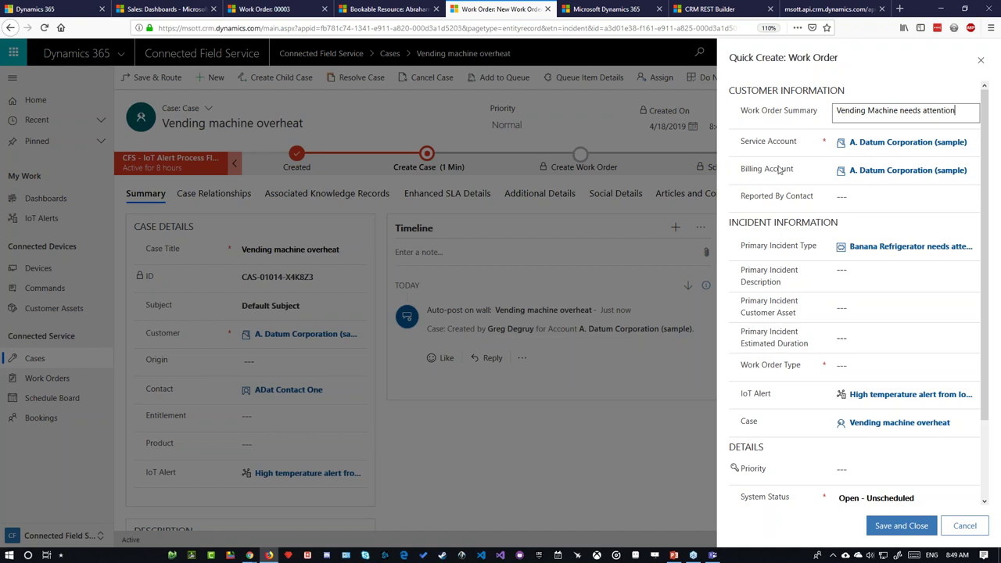
pyautogui.moveTo(771, 172)
pyautogui.scroll(-2, 785, 170)
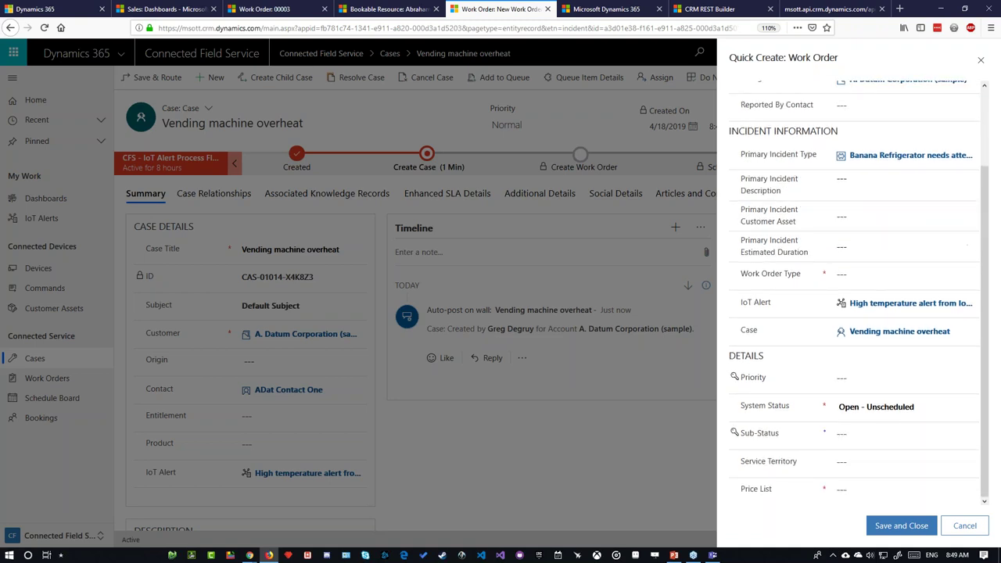
pyautogui.click(970, 277)
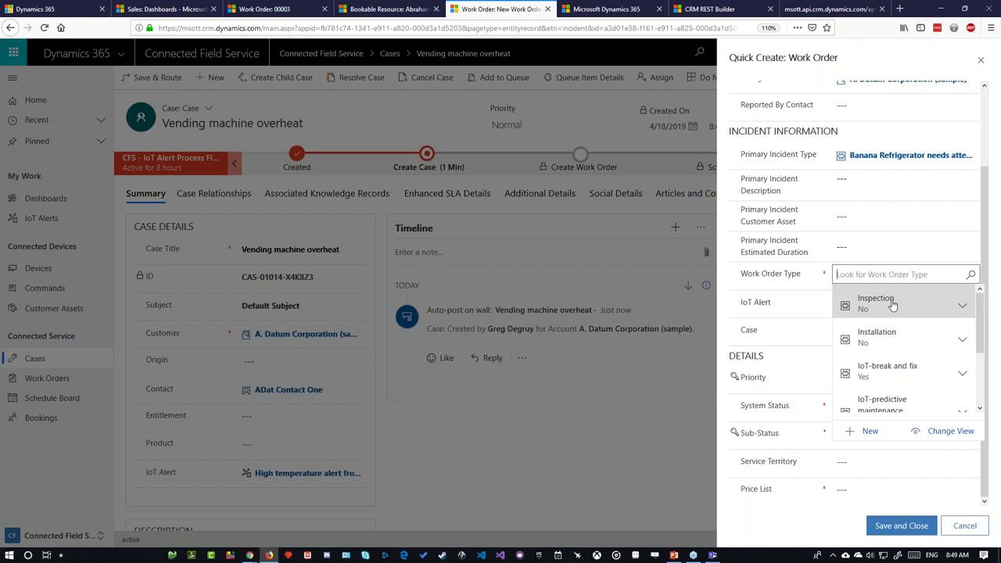
pyautogui.scroll(-2, 913, 345)
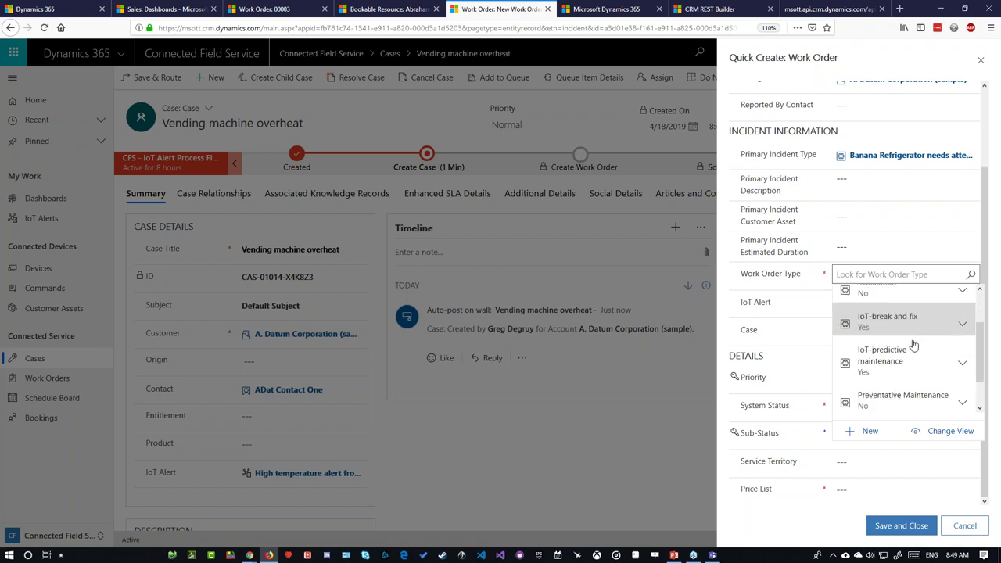
pyautogui.scroll(2, 913, 345)
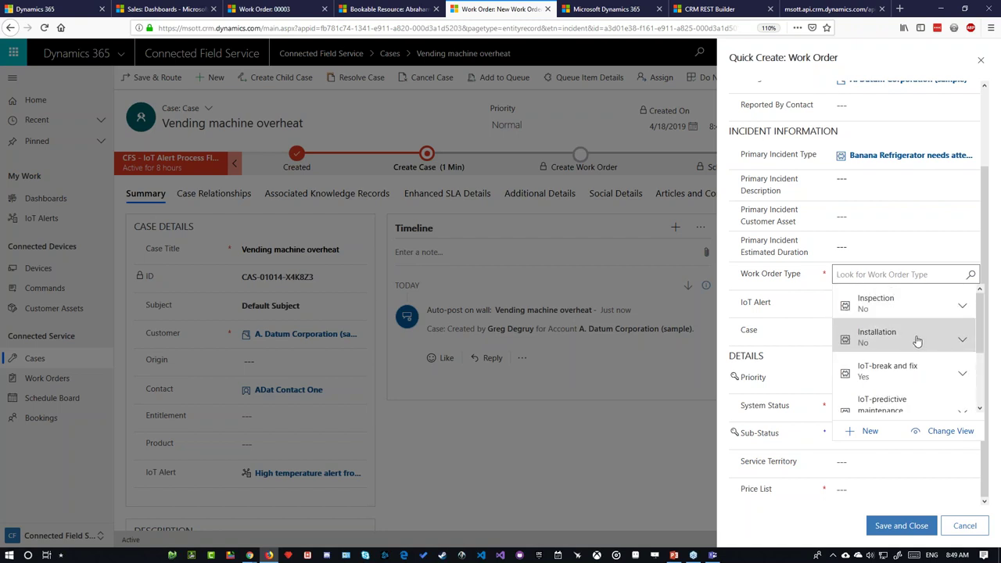
pyautogui.scroll(-2, 915, 340)
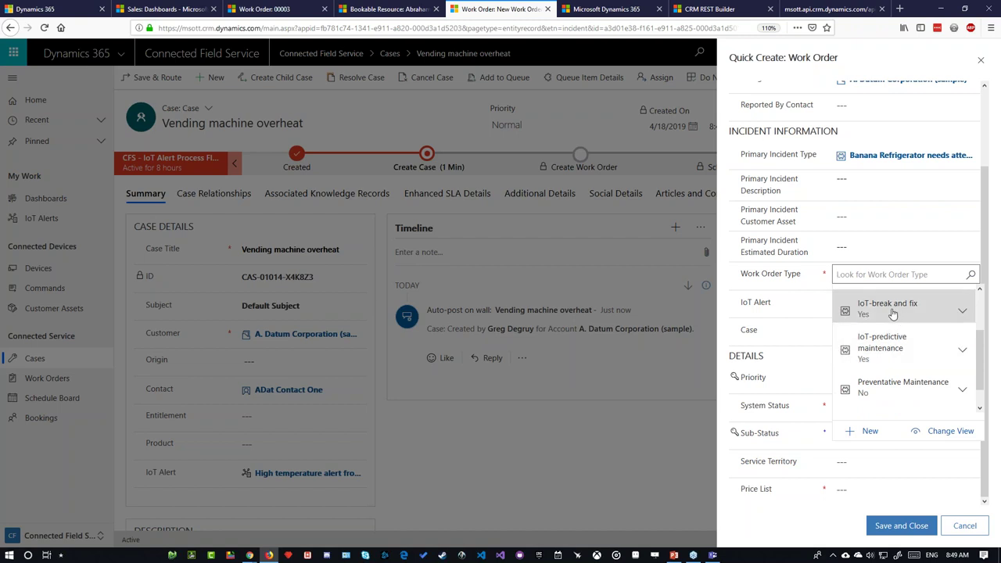
pyautogui.click(893, 311)
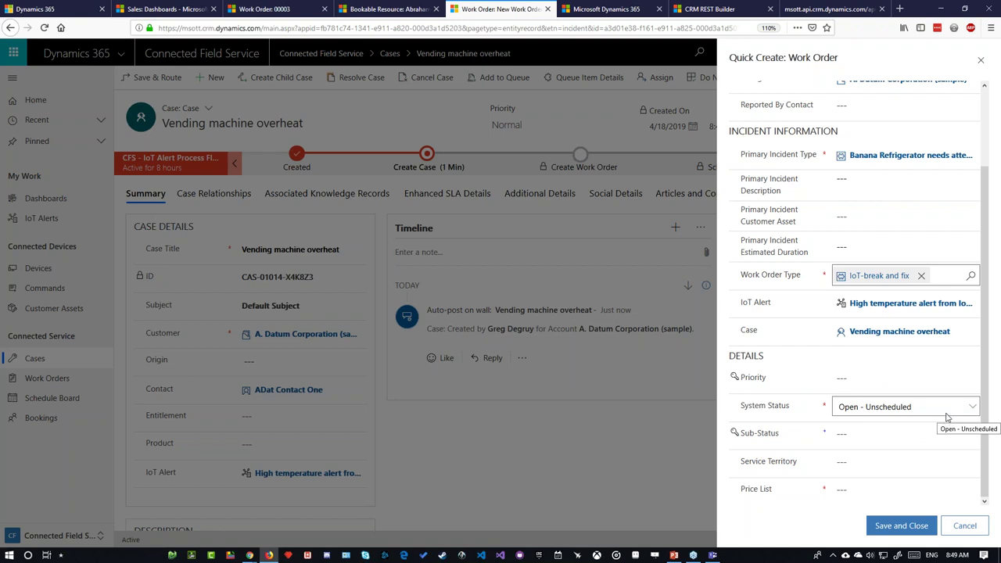
# Select Open - Unscheduled as the system status and Default Price List as the price list, and save the work order
pyautogui.click(976, 413)
pyautogui.click(891, 437)
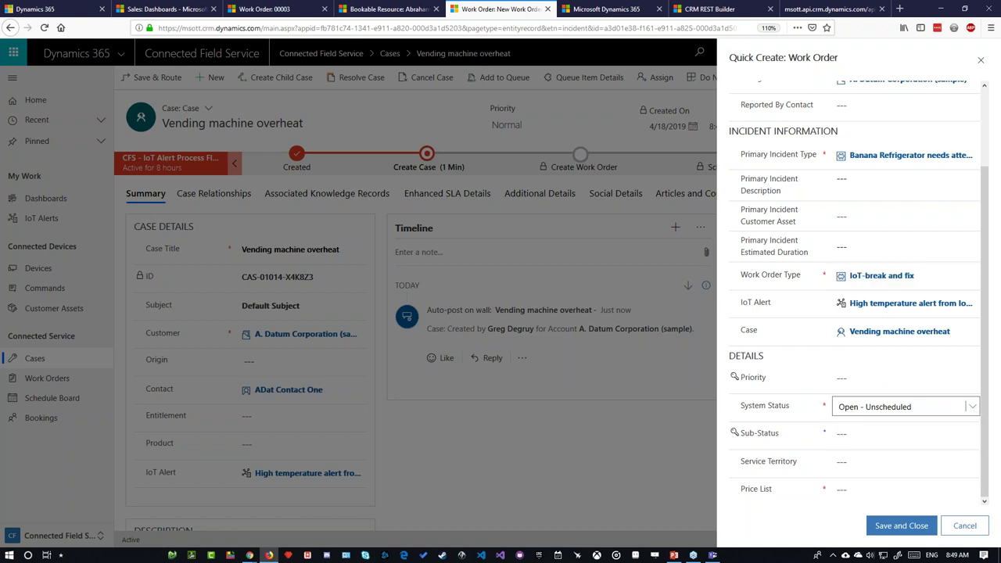
pyautogui.click(971, 489)
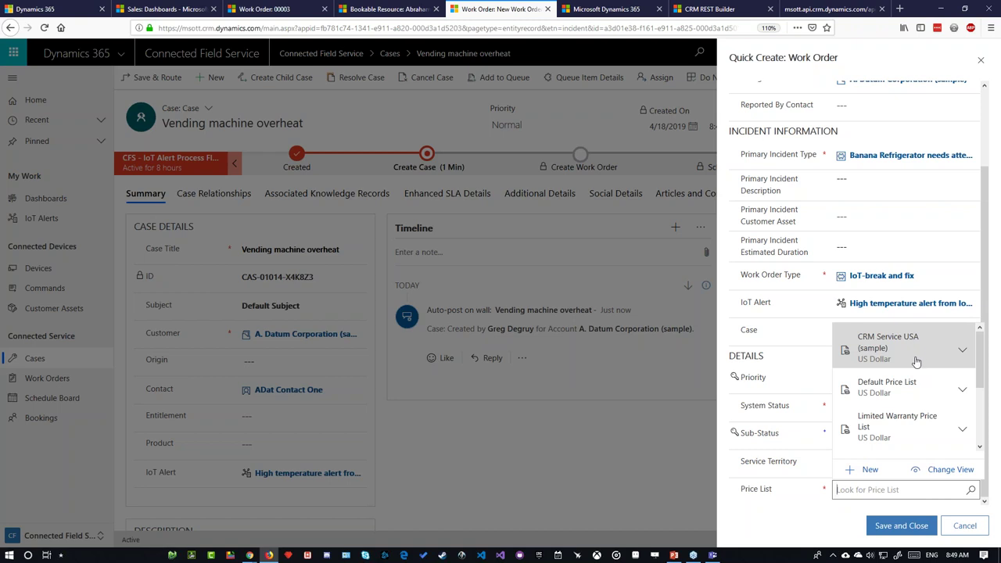
pyautogui.click(883, 391)
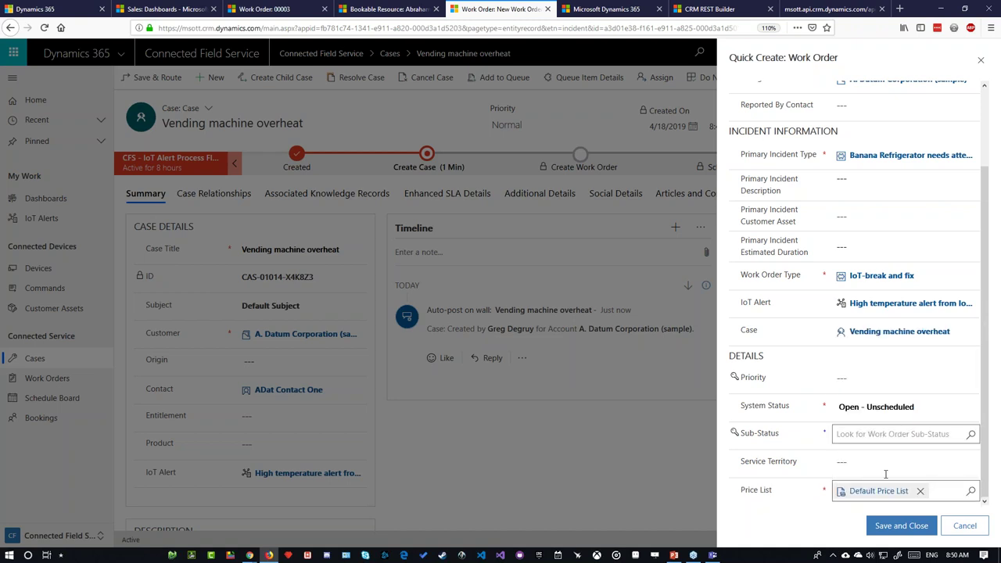
pyautogui.click(895, 525)
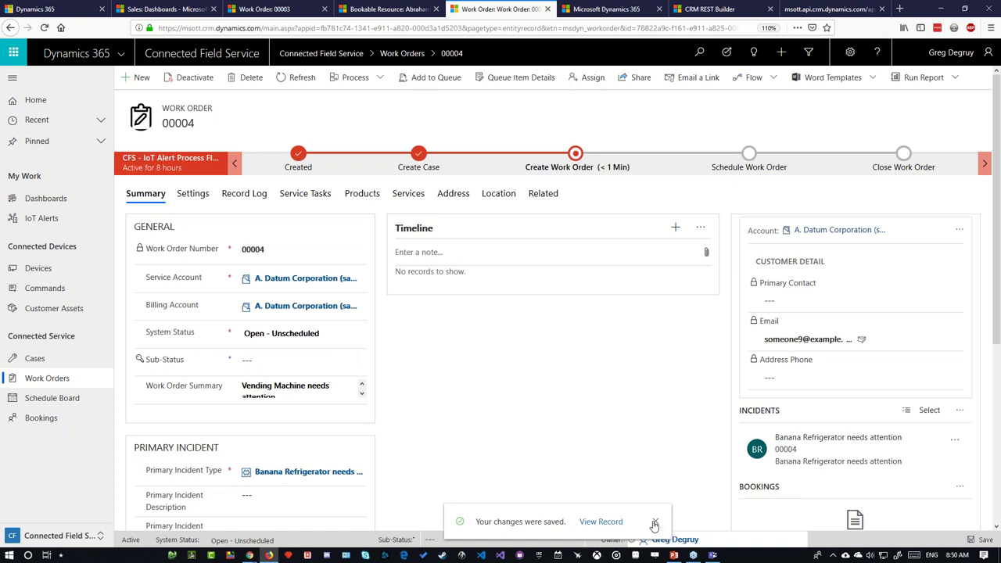
# Advance the new work order from the Create Work Order stage to the Schedule Work Order stage
pyautogui.click(654, 524)
pyautogui.click(574, 168)
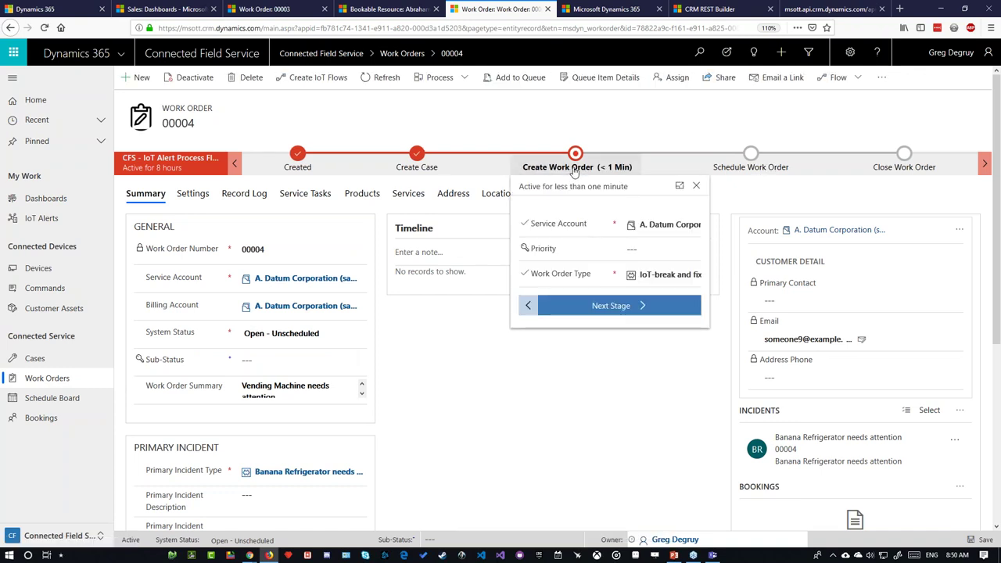
pyautogui.click(629, 314)
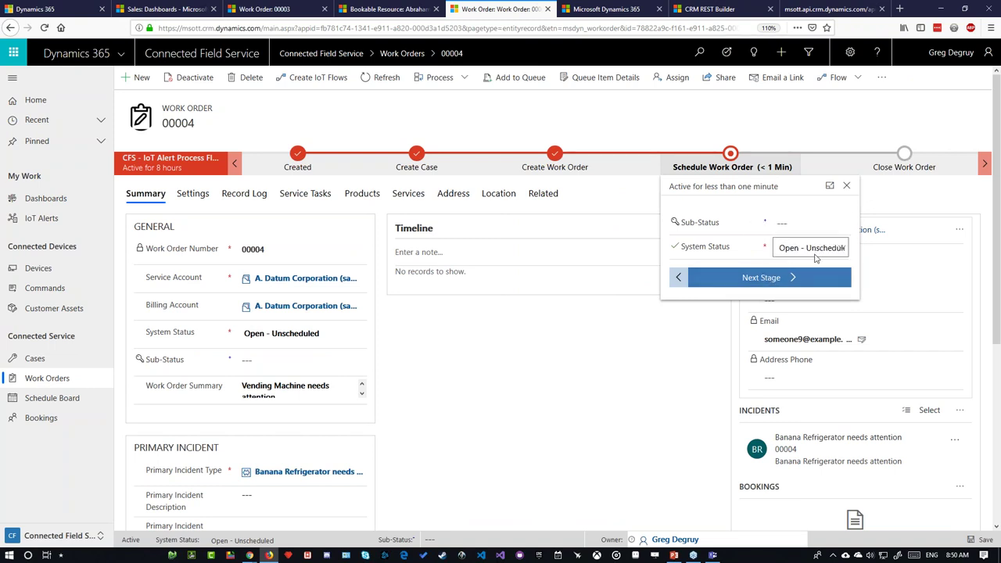
# Try to change the work order's system status to Scheduled within the Schedule Work Order stage
pyautogui.click(816, 258)
pyautogui.click(797, 289)
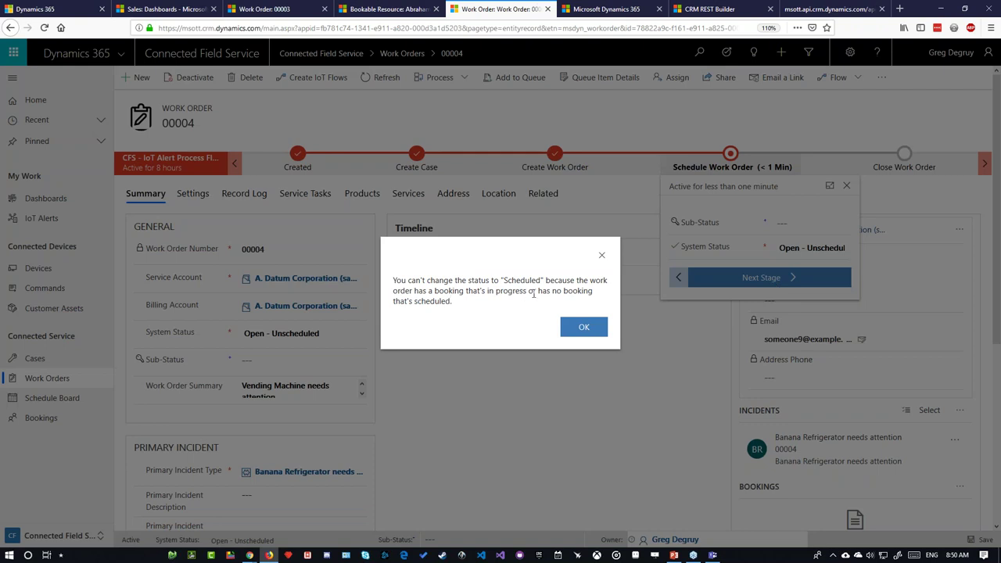
pyautogui.click(584, 327)
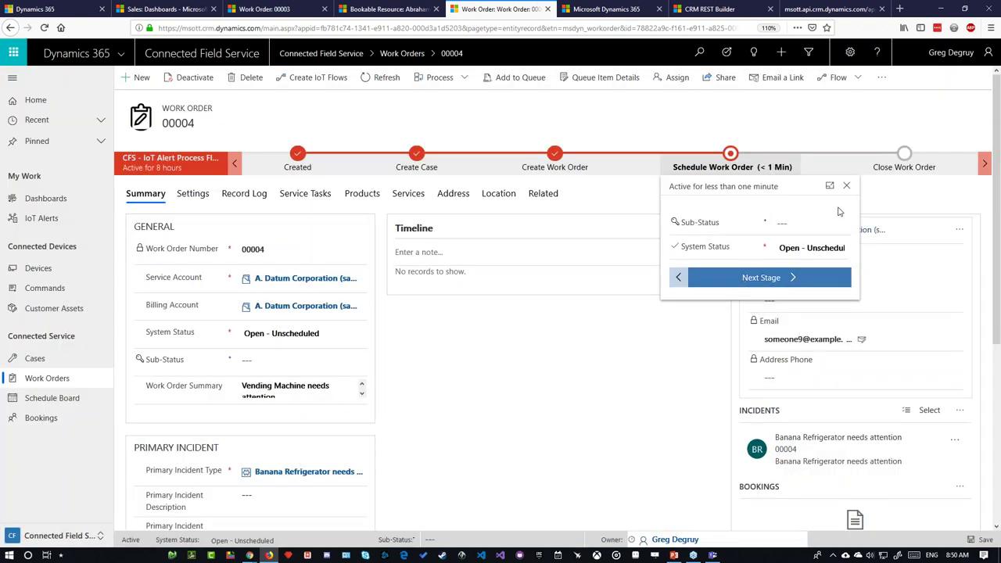
pyautogui.click(846, 186)
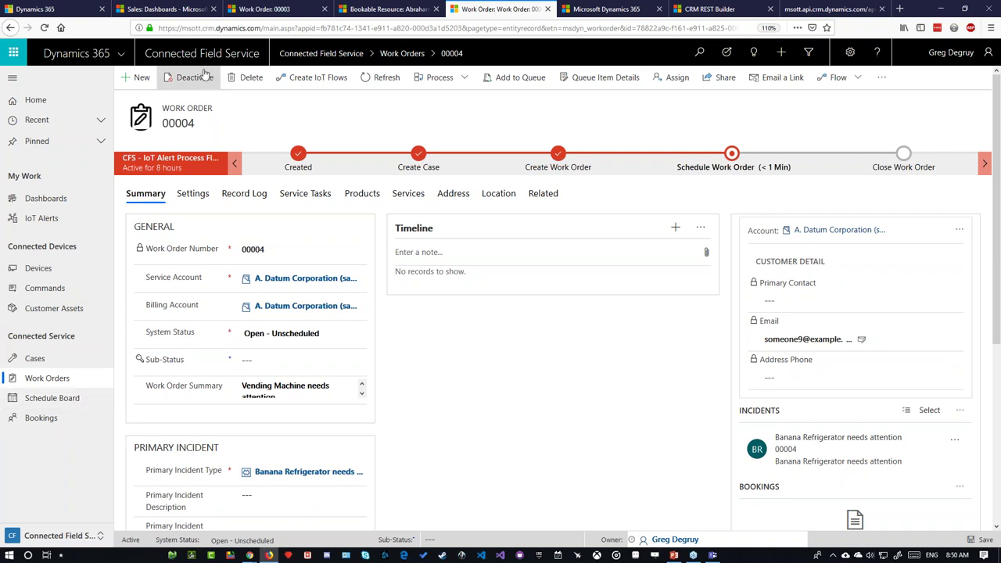
# Open the Schedule Board and examine the 4/18/2019 bookings and the second resource's travel route on the map around Tokyo
pyautogui.click(91, 401)
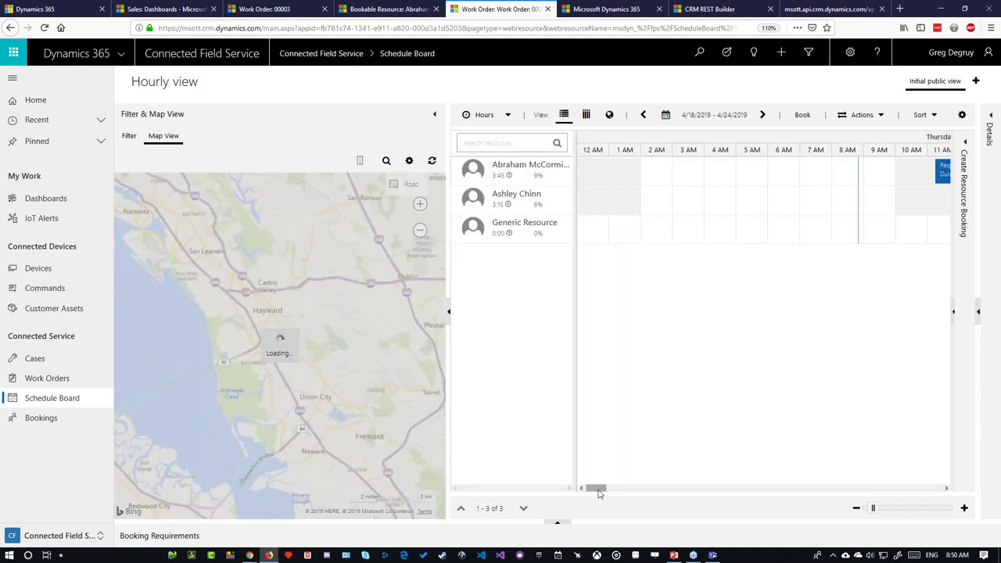
pyautogui.moveTo(600, 492); pyautogui.dragTo(618, 490)
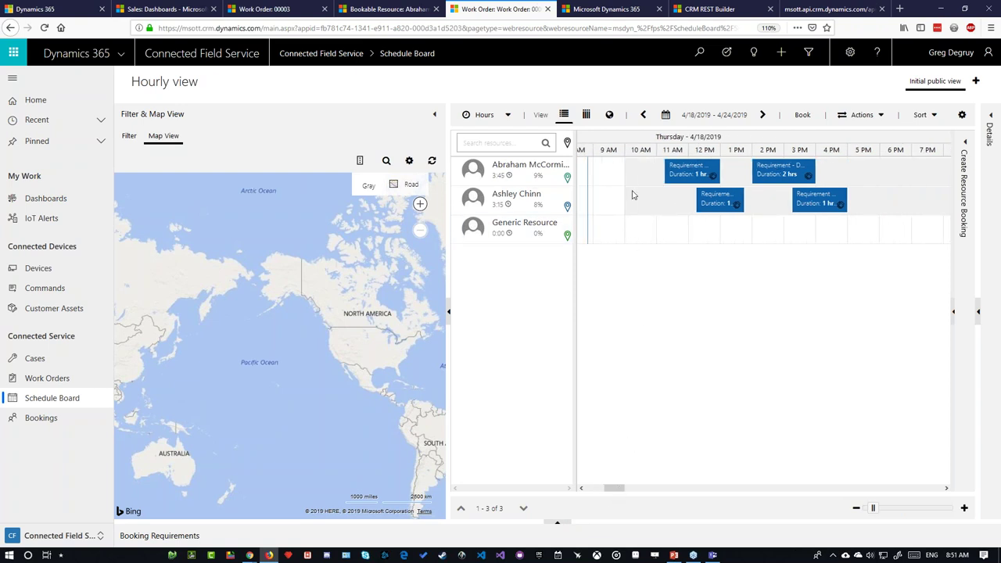
pyautogui.click(726, 203)
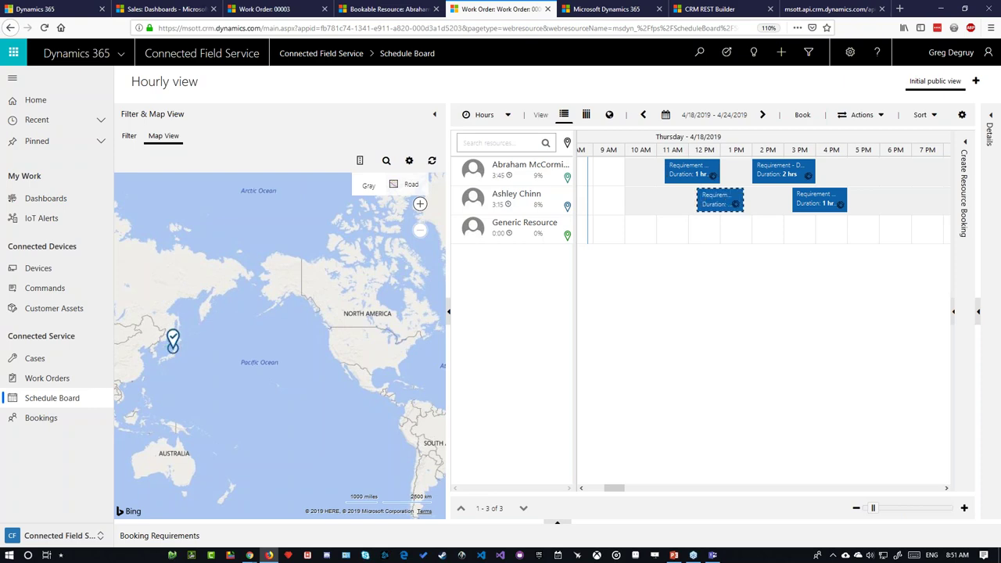
pyautogui.scroll(3, 168, 360)
pyautogui.scroll(5, 164, 388)
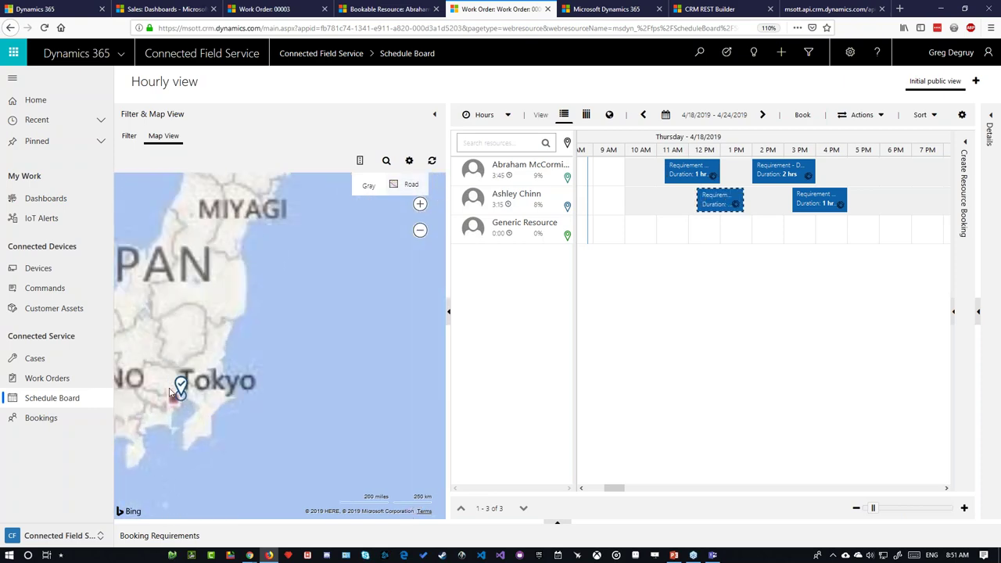
pyautogui.scroll(2, 244, 418)
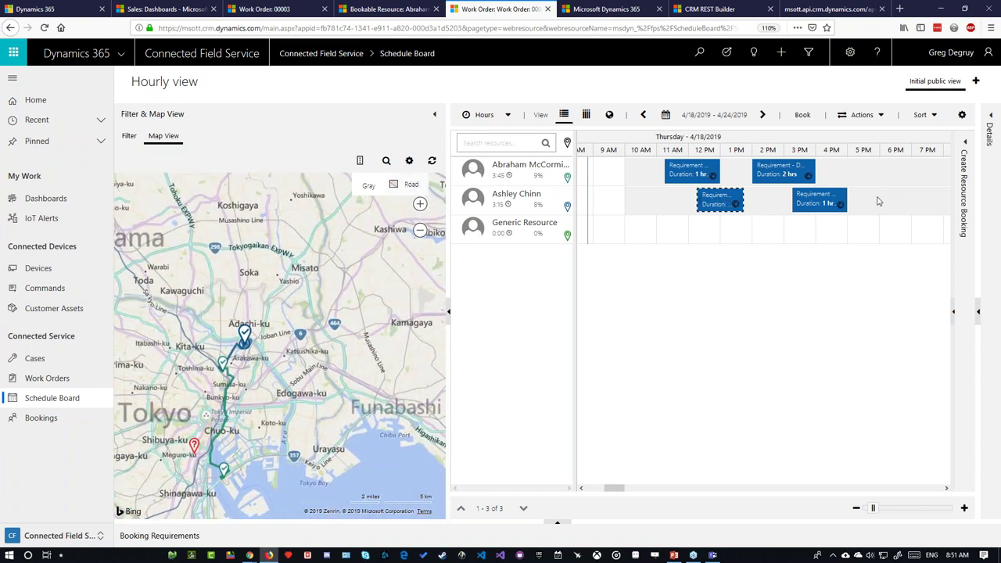
pyautogui.moveTo(623, 492); pyautogui.dragTo(627, 491)
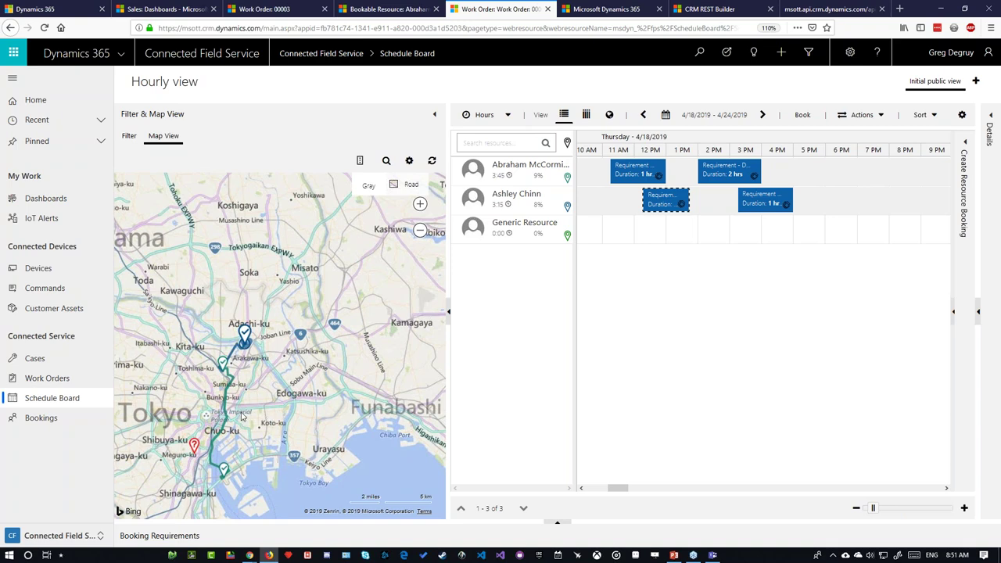
pyautogui.scroll(2, 243, 417)
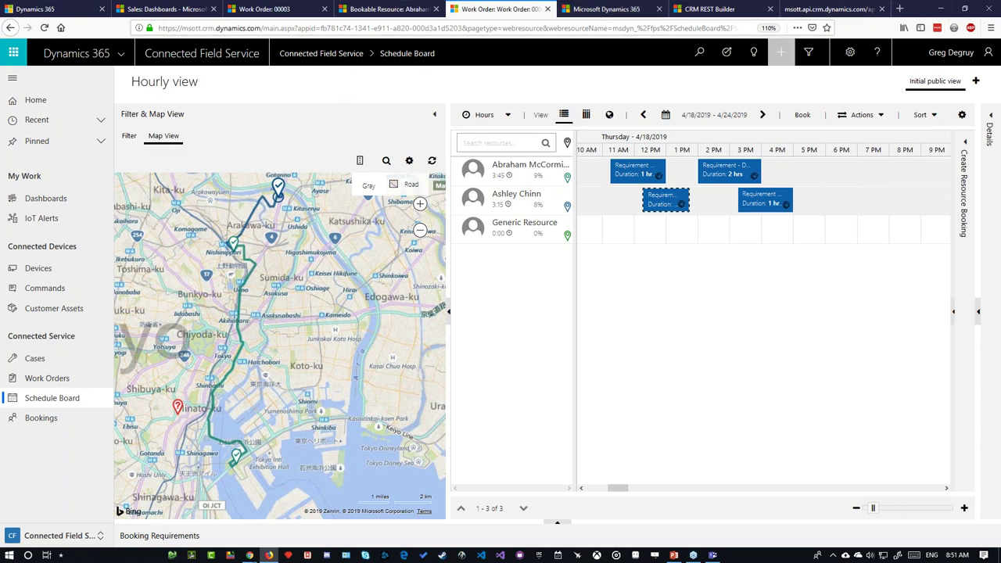
# Show the IoT Alerts list beside the IoT Central window and open the refrigerated vending machine's dashboard there
pyautogui.click(87, 218)
pyautogui.moveTo(913, 7); pyautogui.dragTo(1000, 205)
pyautogui.click(402, 207)
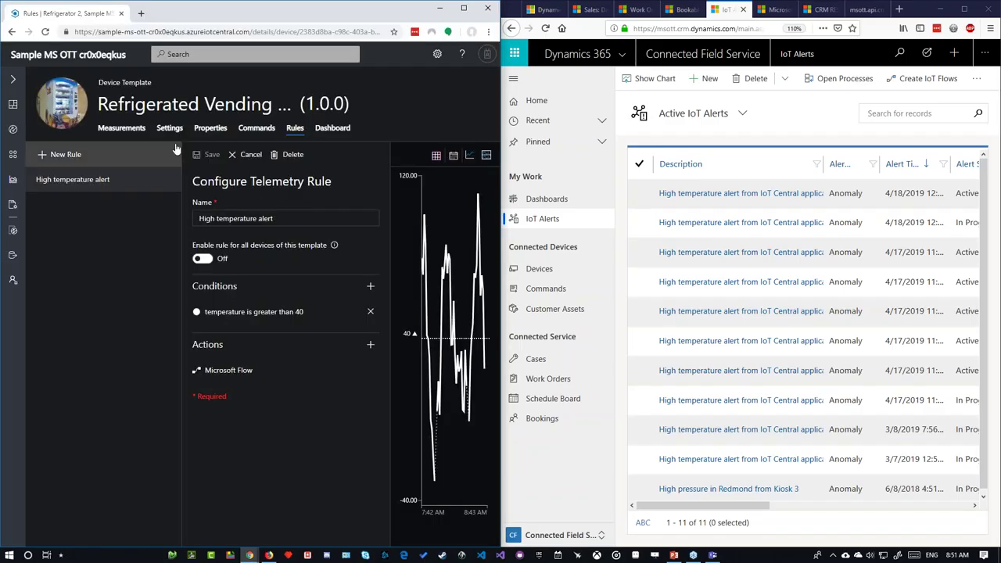
pyautogui.click(332, 127)
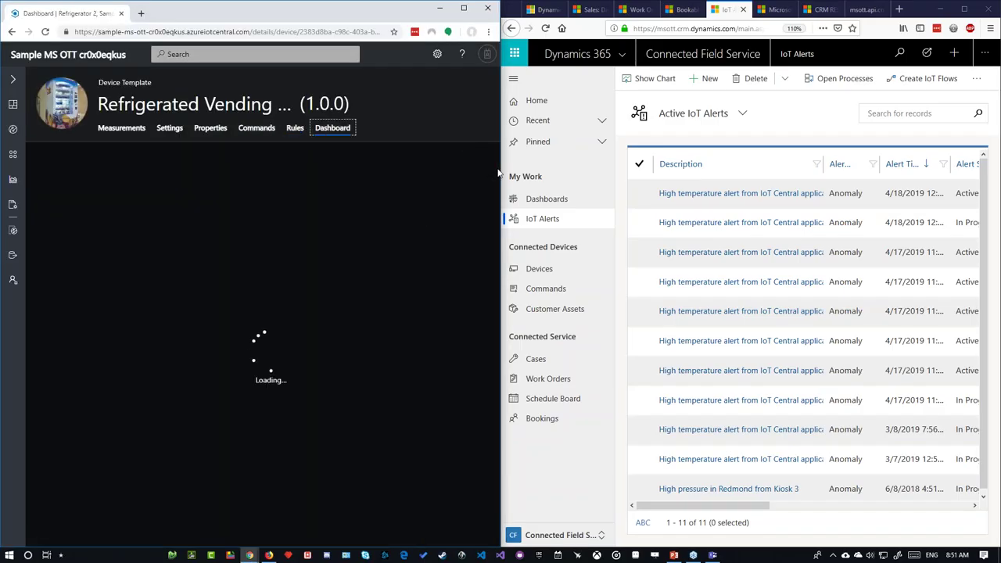
# Widen the IoT Alerts window beside the IoT Central dashboard, and maximize it to fill the screen
pyautogui.moveTo(489, 176); pyautogui.dragTo(415, 155)
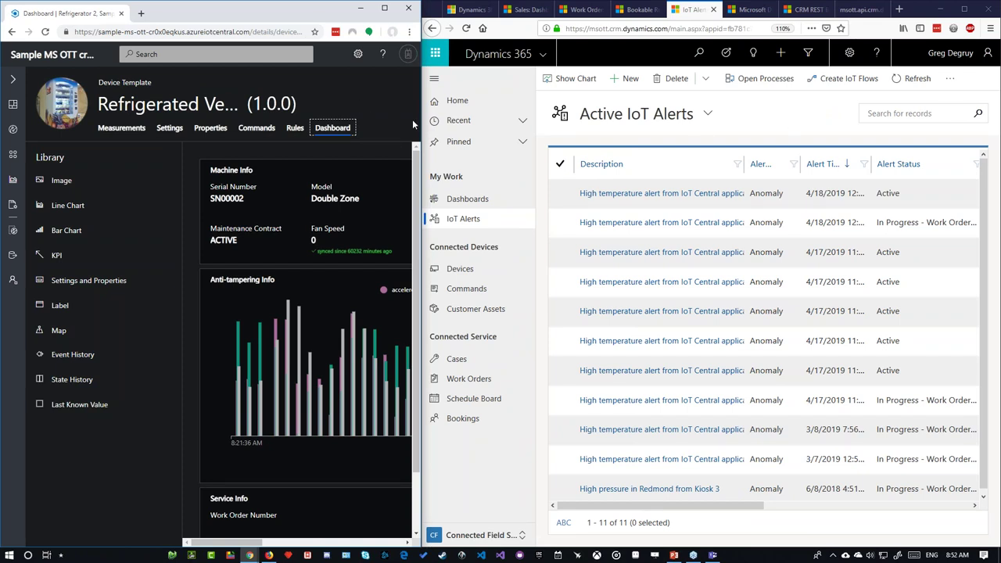
pyautogui.hotkey('alt', 'Tab')
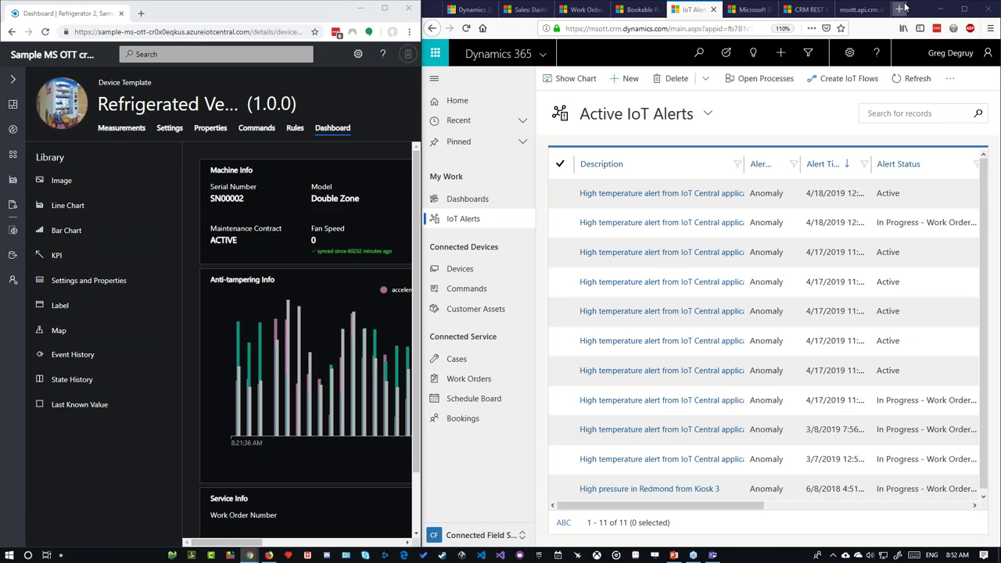
pyautogui.click(964, 9)
# Look through the open Dynamics 365 pages, including the work order, app selection and Schedule Board, and return to the bookable resource record
pyautogui.click(624, 9)
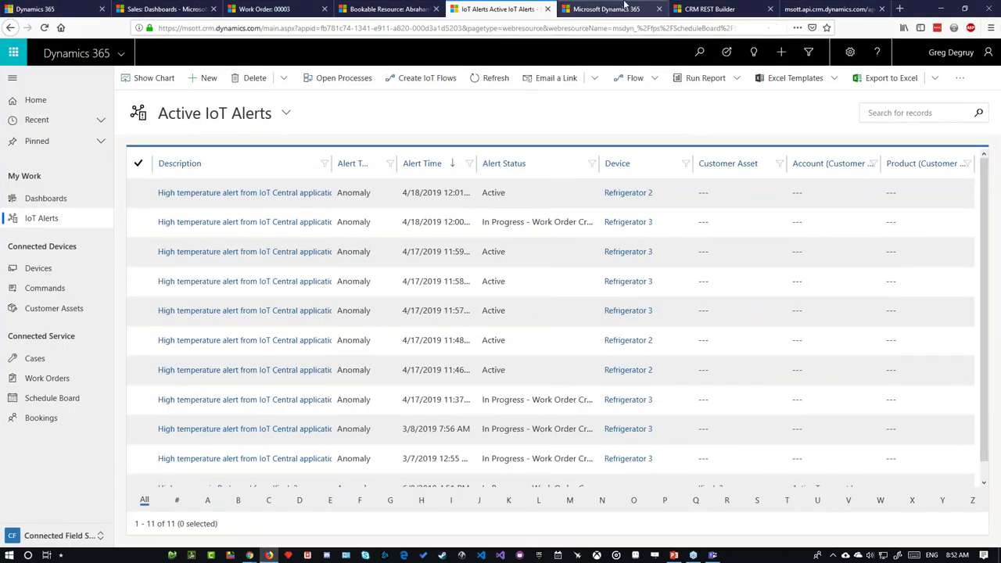
pyautogui.click(365, 9)
pyautogui.click(262, 8)
pyautogui.click(164, 8)
pyautogui.click(35, 8)
pyautogui.click(497, 8)
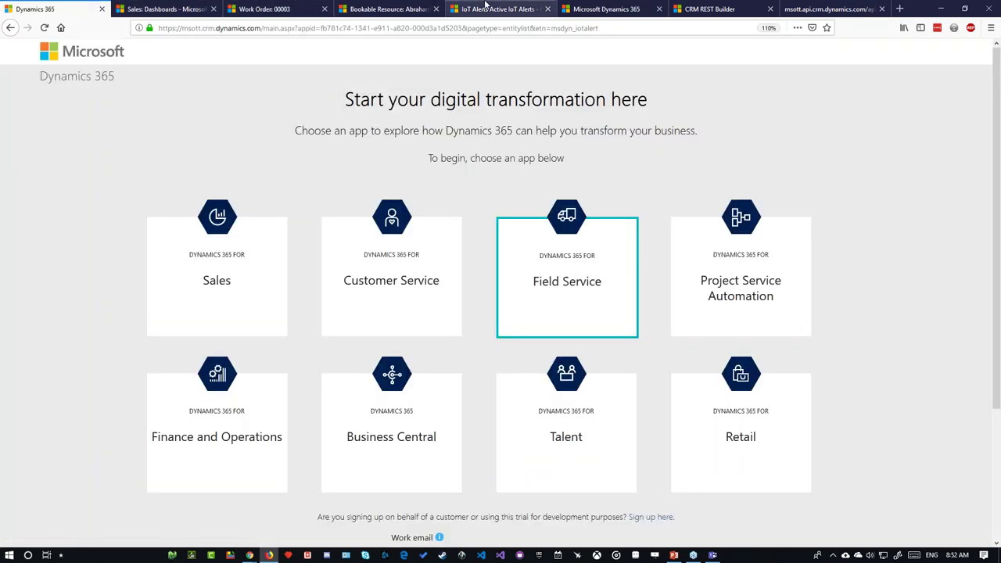
pyautogui.click(602, 7)
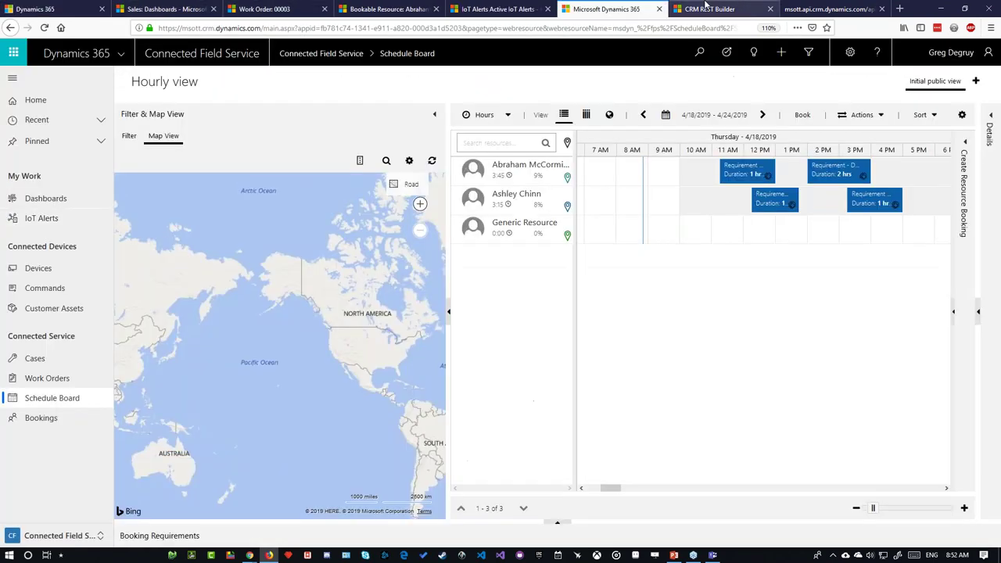
pyautogui.click(392, 7)
# Open the Products list in the Sales area and widen its Name column
pyautogui.click(238, 55)
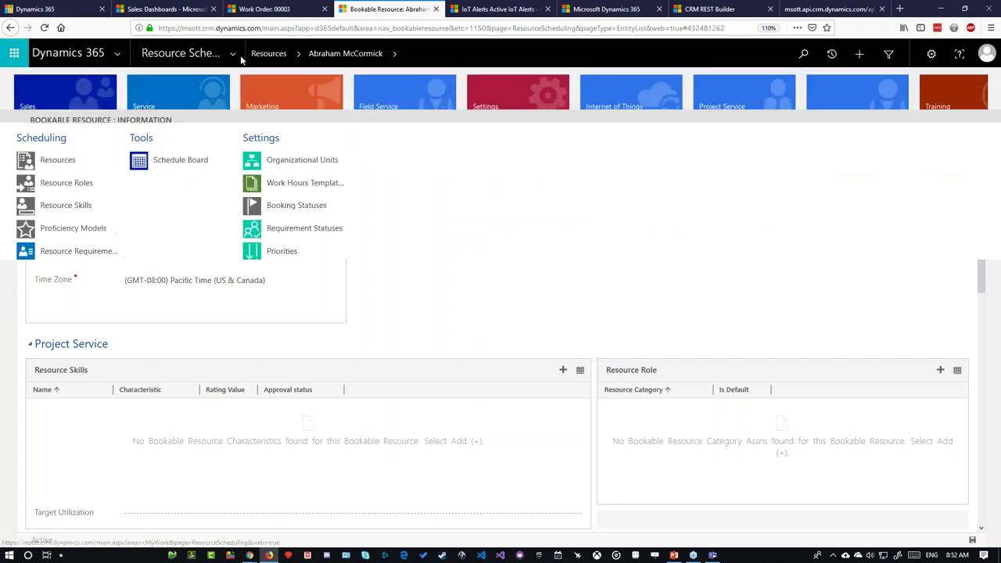
pyautogui.click(64, 98)
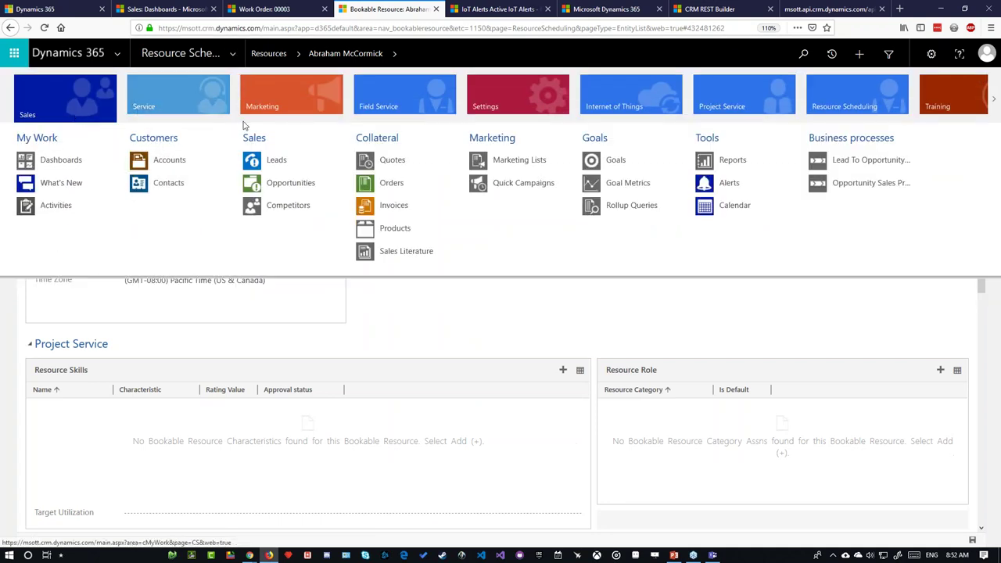
pyautogui.click(395, 227)
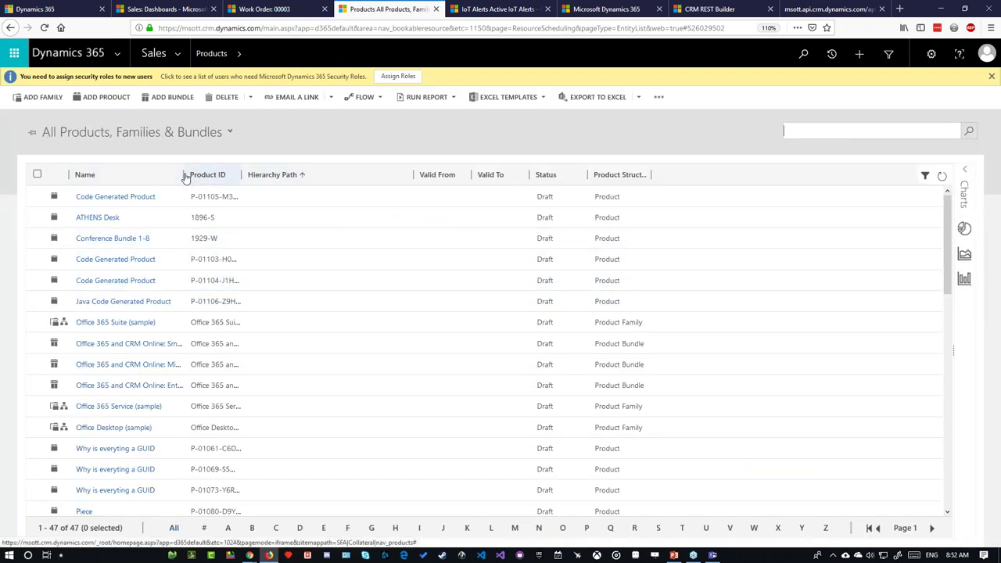
pyautogui.moveTo(186, 181); pyautogui.dragTo(259, 182)
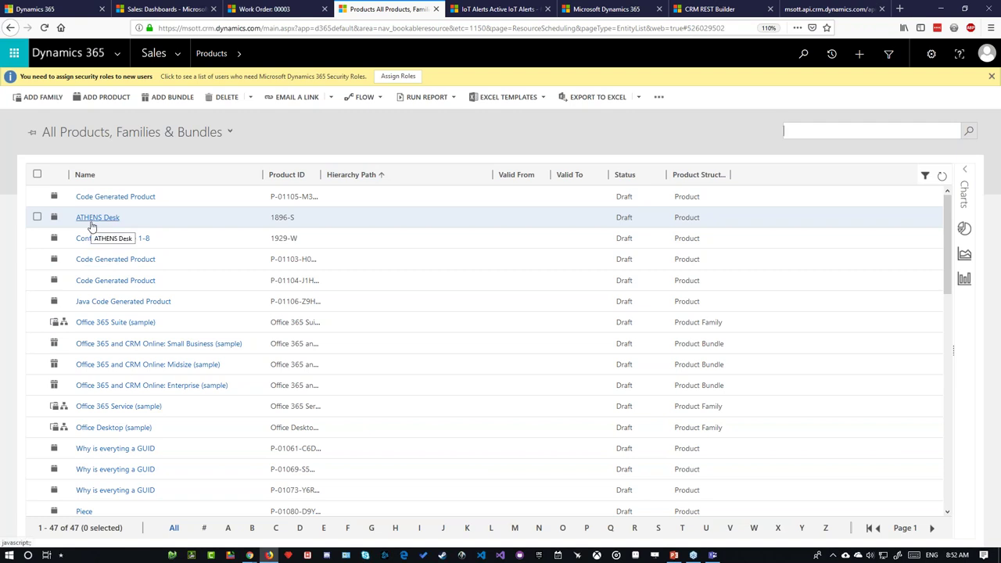
# Open the ATHENS Desk product and examine its form from the product details down to the Field Service section
pyautogui.click(137, 224)
pyautogui.click(97, 217)
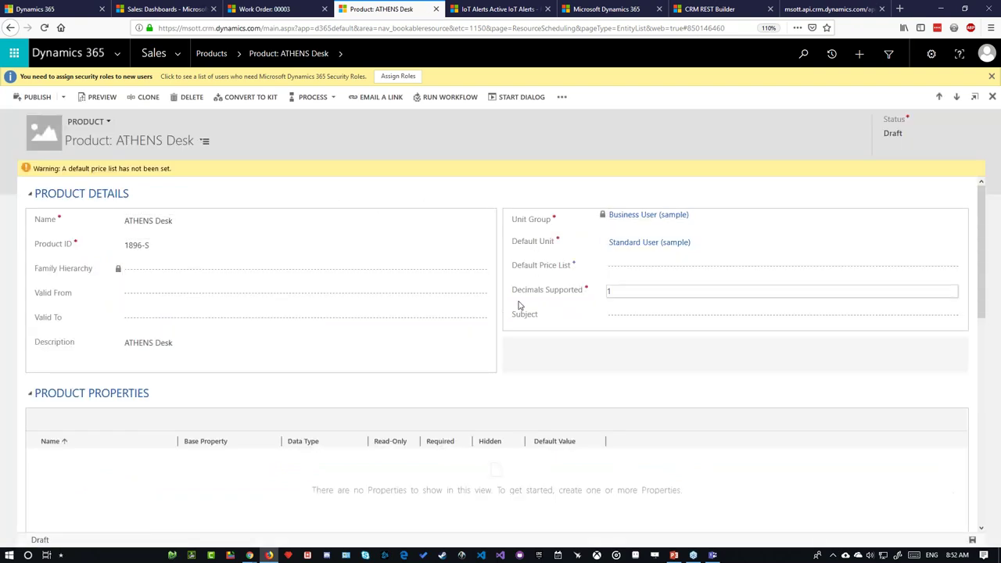
pyautogui.scroll(-5, 524, 352)
pyautogui.scroll(-3, 538, 438)
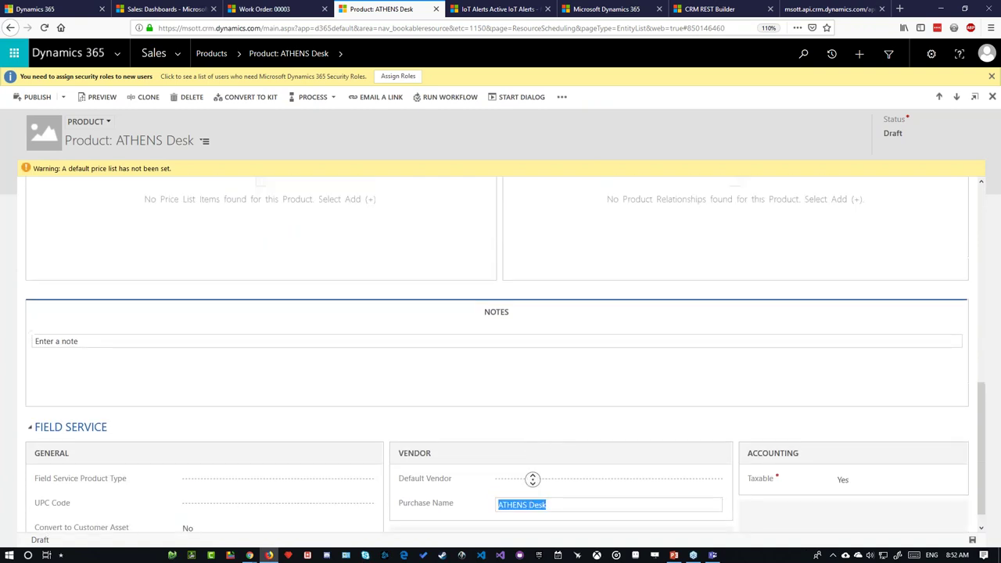
pyautogui.scroll(10, 532, 480)
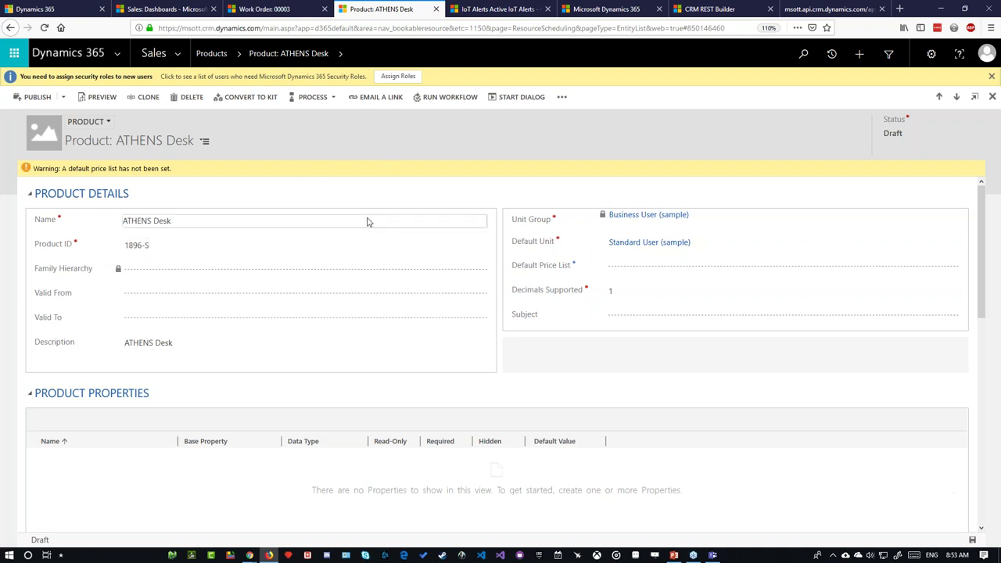
# Switch to the incognito Chrome window at home.dynamics.com and try to sign in with the admin account's e-mail and password
pyautogui.press('super+Tab')
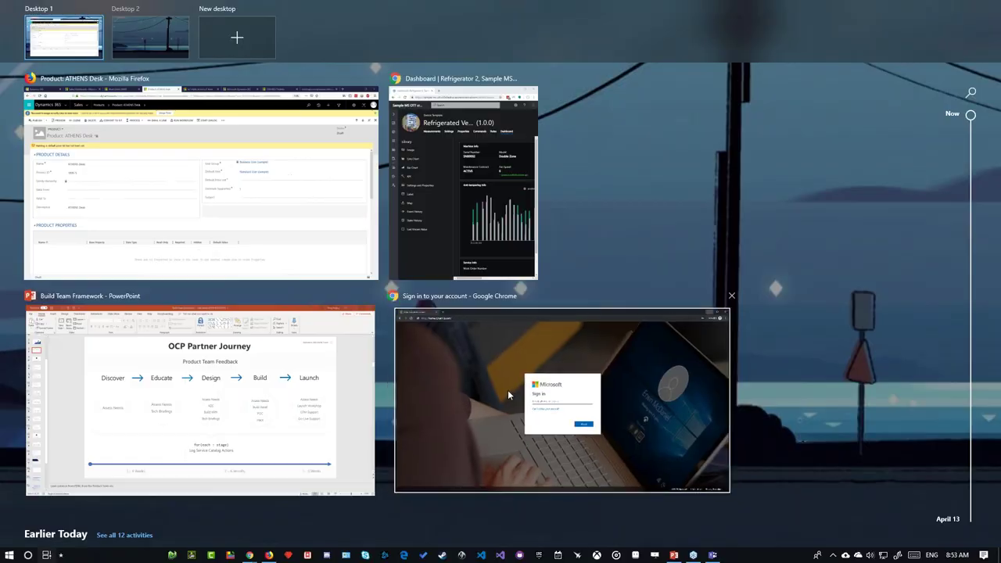
pyautogui.click(508, 389)
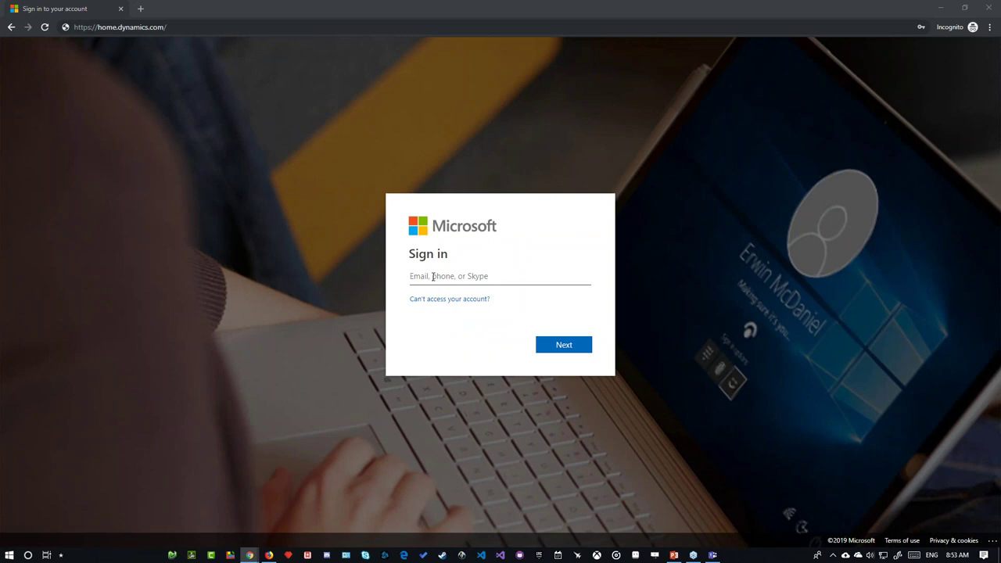
pyautogui.click(438, 276)
pyautogui.click(516, 321)
pyautogui.click(559, 348)
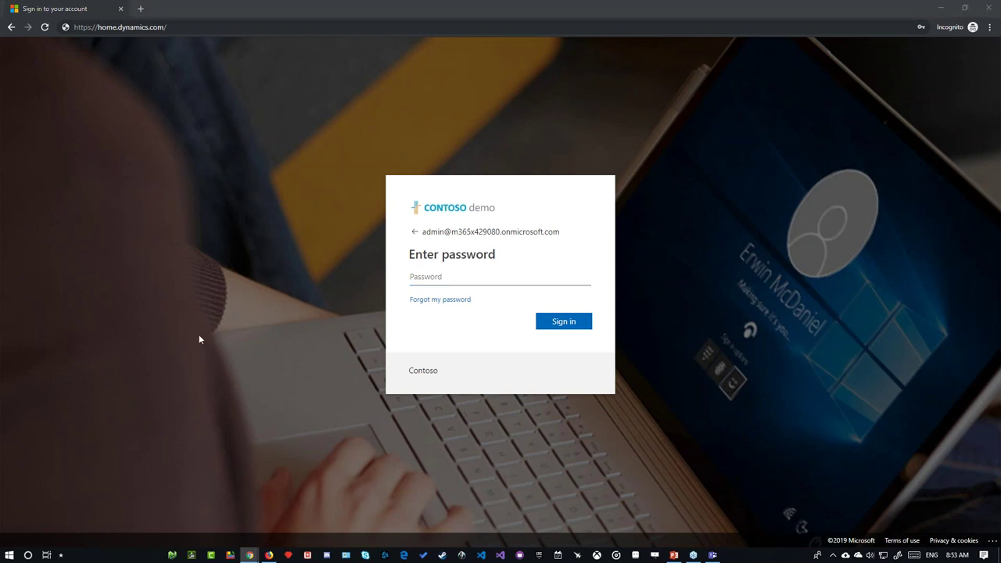
pyautogui.click(469, 278)
pyautogui.click(529, 304)
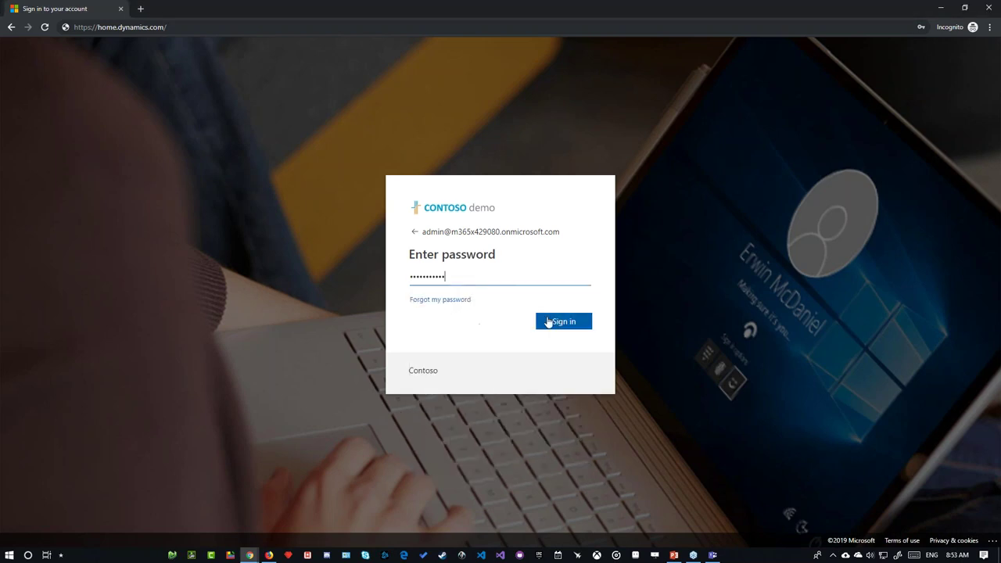
pyautogui.click(552, 322)
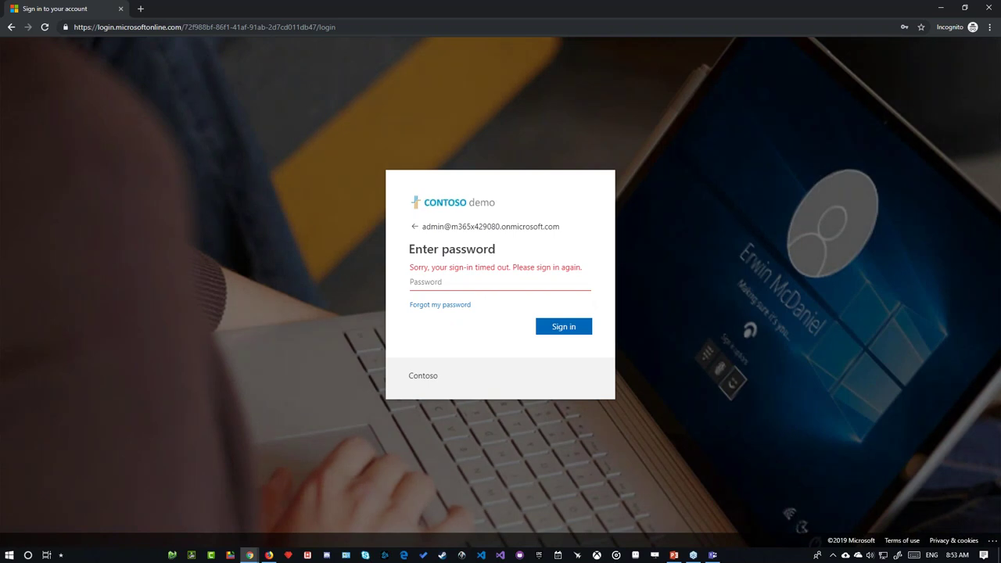
# Try signing in again with the account password, choosing to stay signed in without being asked again, and close the incognito window
pyautogui.click(440, 280)
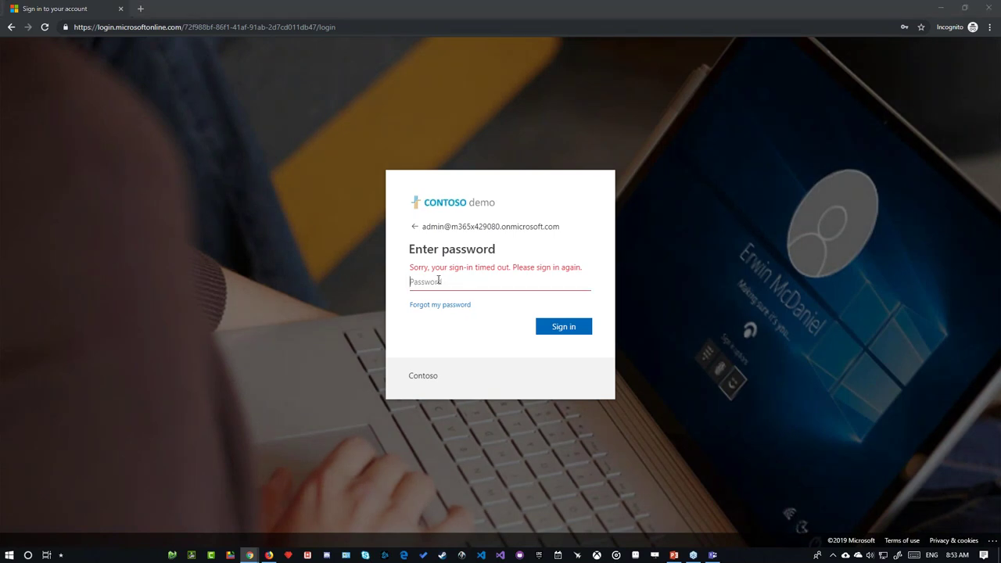
pyautogui.hotkey('ctrl', 'v')
pyautogui.press('Return')
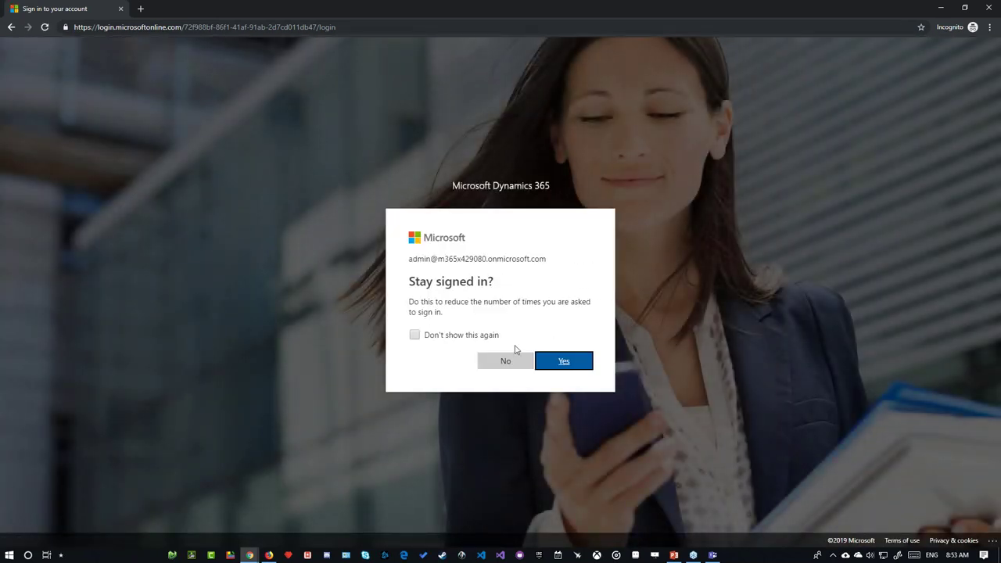
pyautogui.click(436, 338)
pyautogui.click(560, 364)
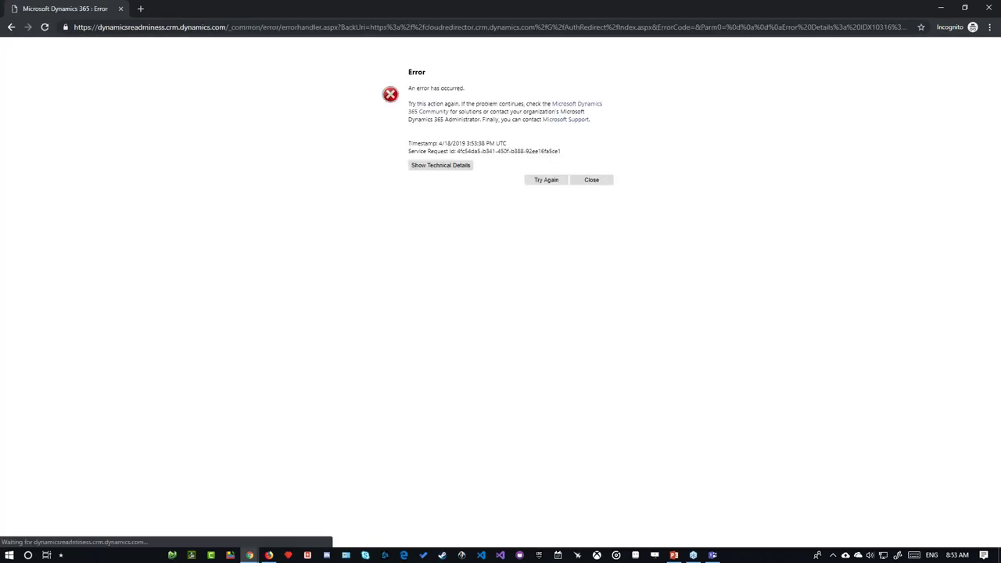
pyautogui.click(989, 8)
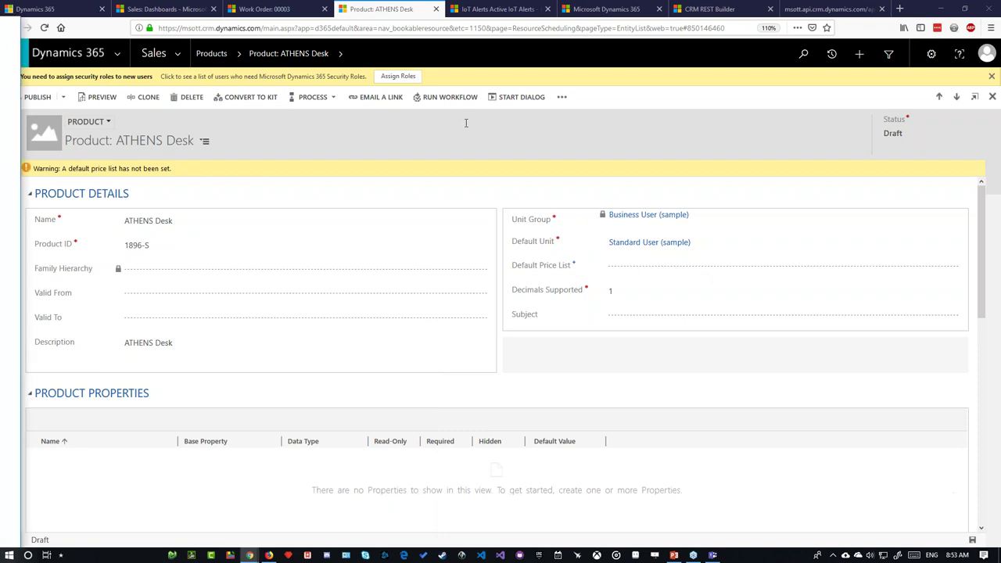
# Switch to the Microsoft Docs article on Field Service integration and examine the Data Integrator diagram linking it with Finance and Operations
pyautogui.hotkey('alt', 'Tab')
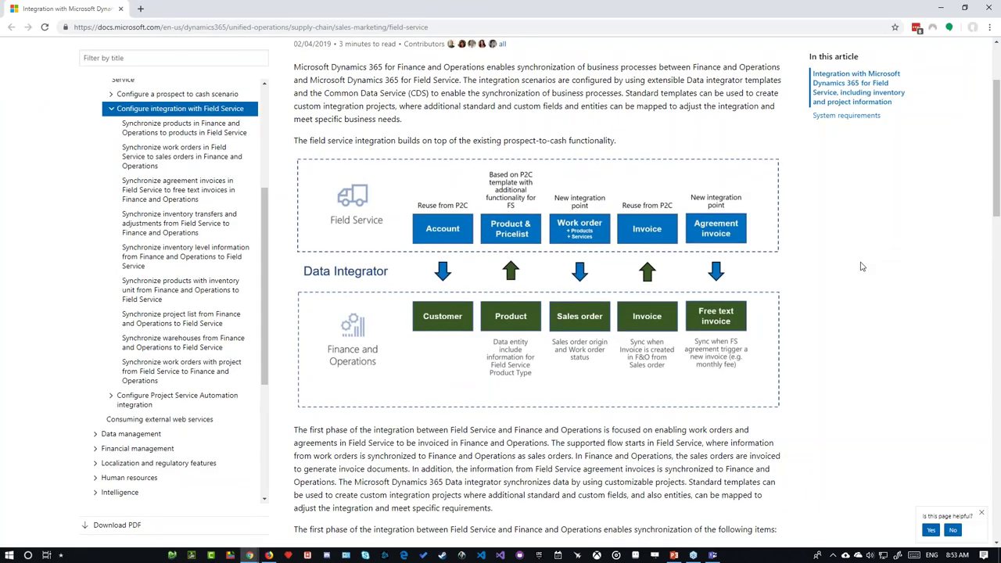
pyautogui.scroll(1, 873, 268)
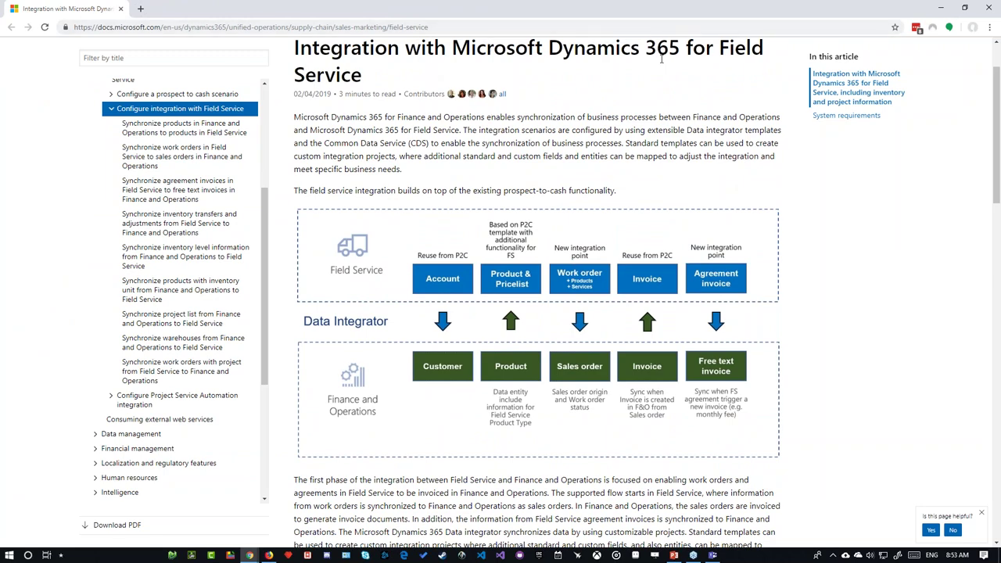
pyautogui.scroll(1, 822, 179)
pyautogui.scroll(-1, 821, 179)
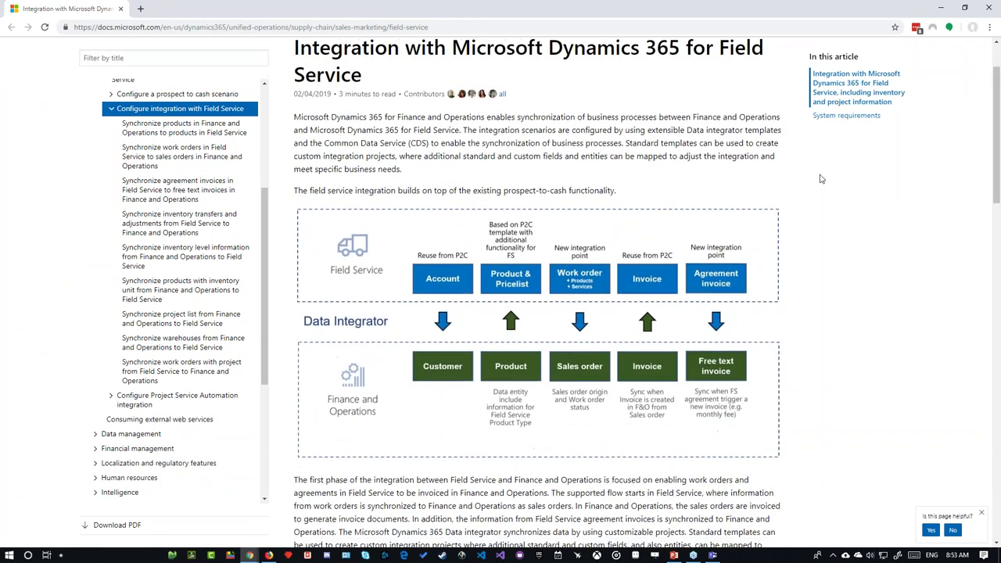
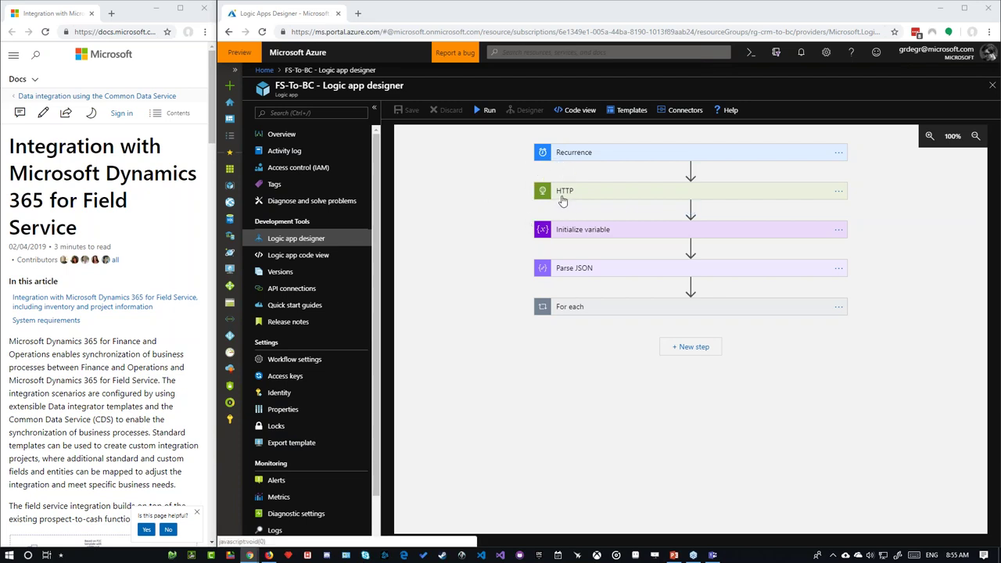
# Start a new step after For each in the FS-To-BC logic app and search its connectors and actions for "dynamics"
pyautogui.click(683, 349)
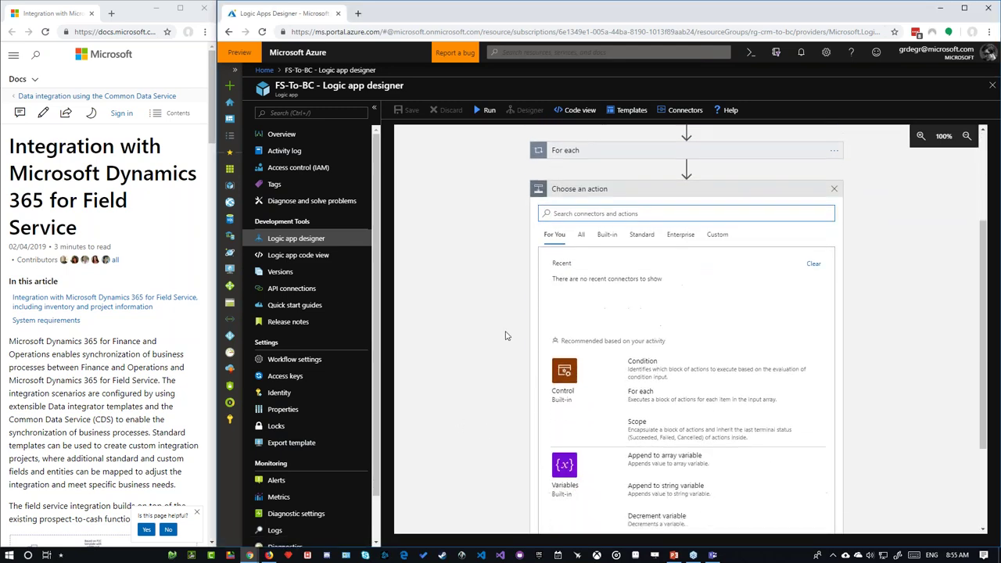
pyautogui.write('dy')
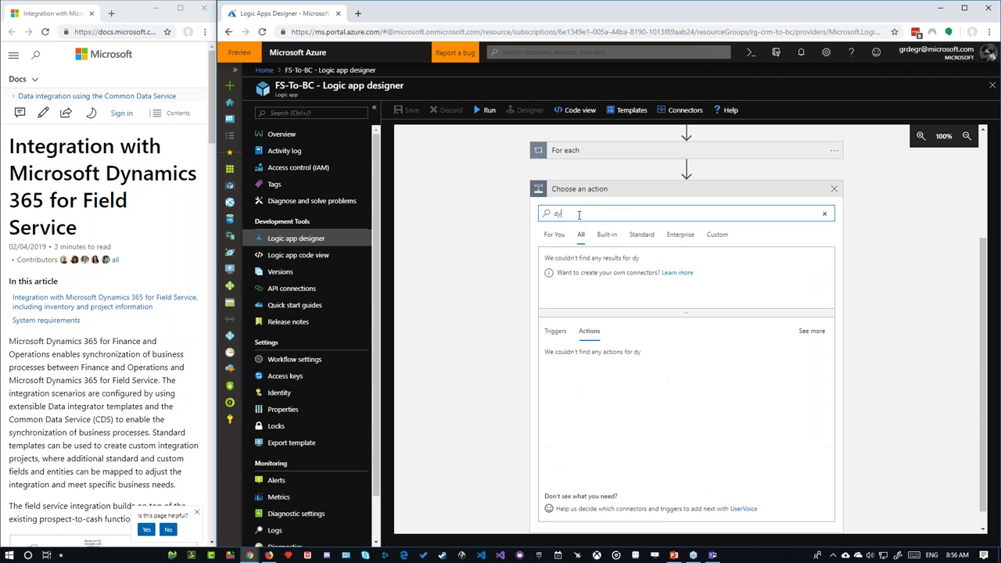
pyautogui.write('anamics')
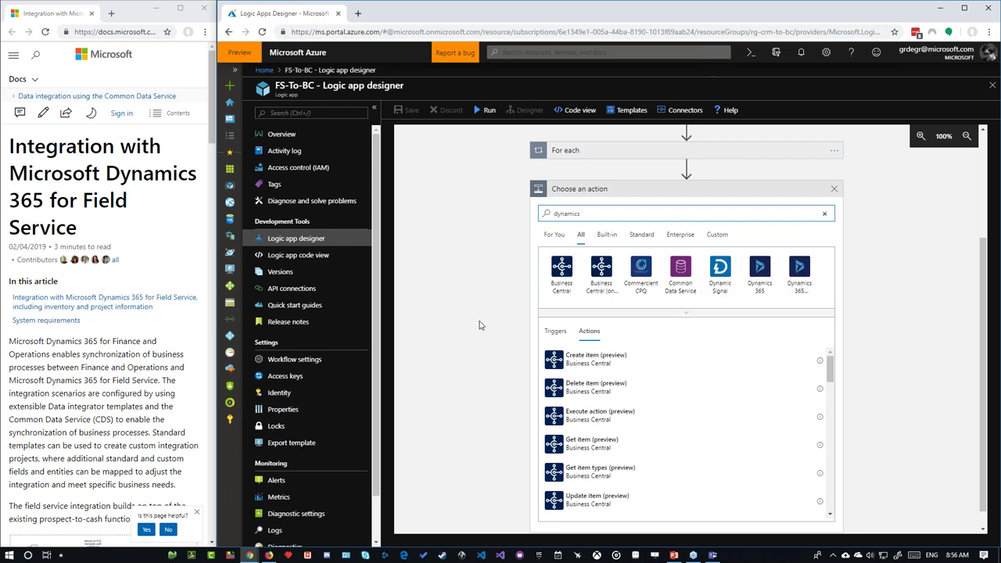
pyautogui.scroll(2, 481, 326)
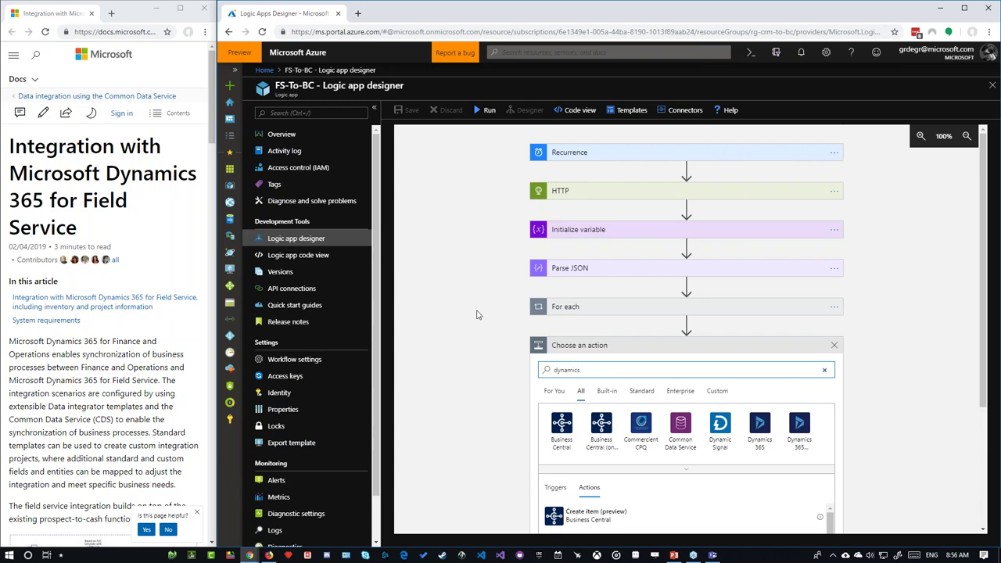
pyautogui.scroll(-2, 503, 248)
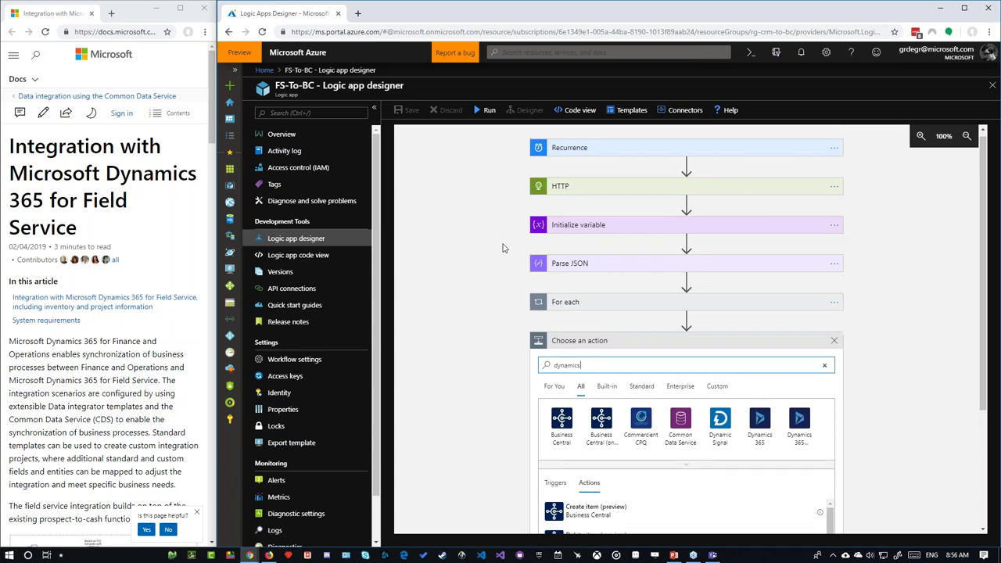
pyautogui.scroll(-1, 498, 269)
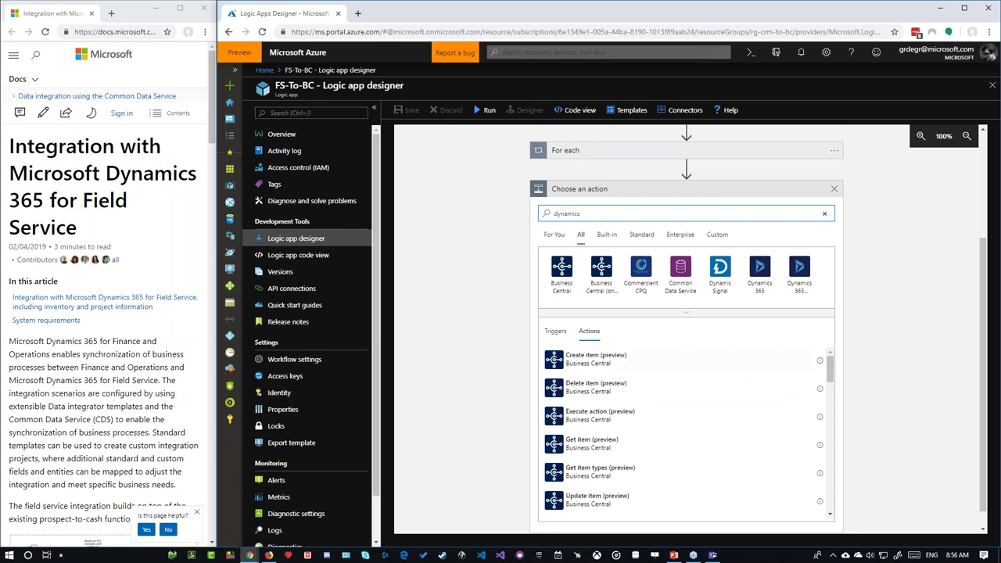
# Search the connectors and actions for "salesforce", clear the search, and review the logic app's flow from Recurrence to Choose an action
pyautogui.doubleClick(580, 213)
pyautogui.write('salesforce')
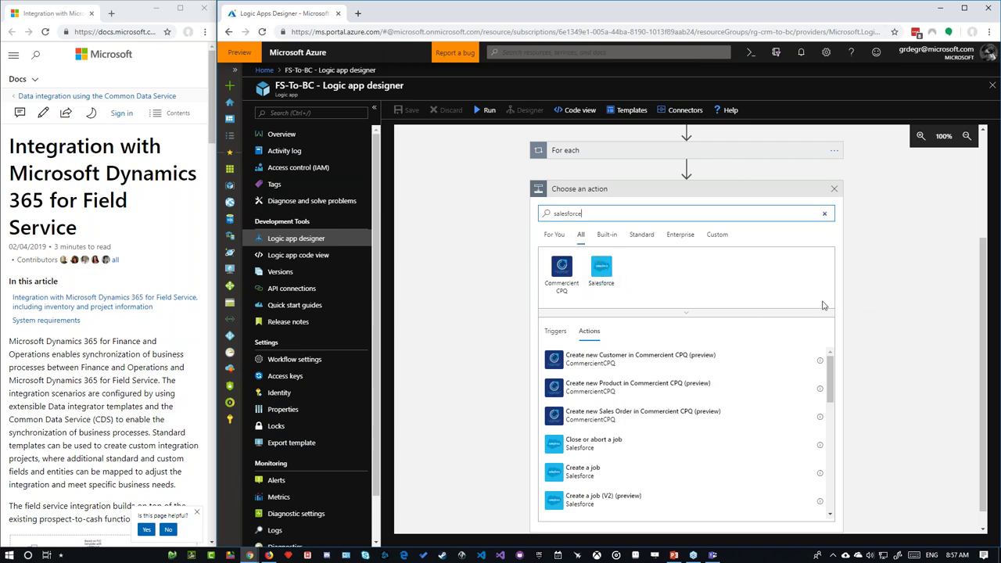
pyautogui.click(824, 214)
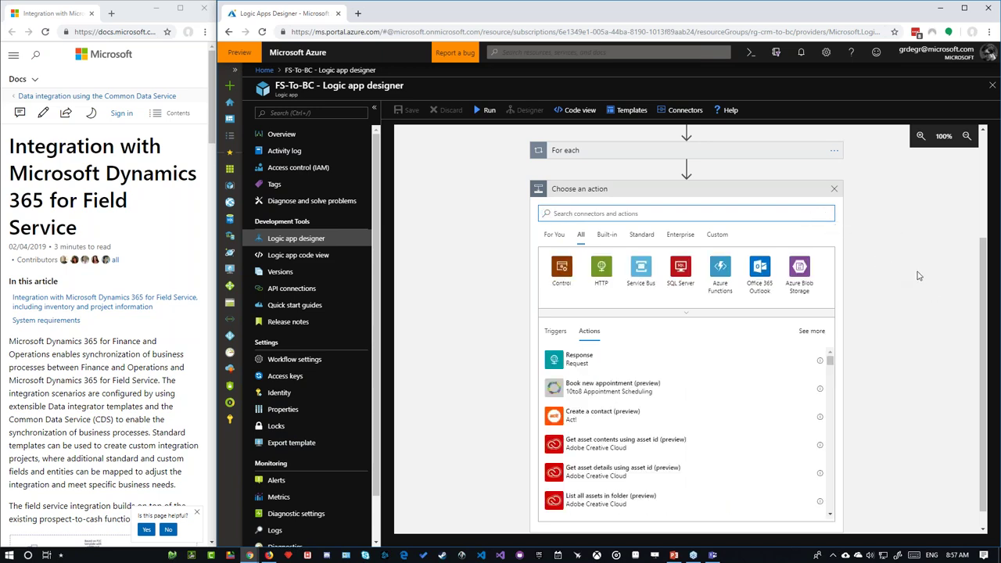
pyautogui.scroll(1, 898, 287)
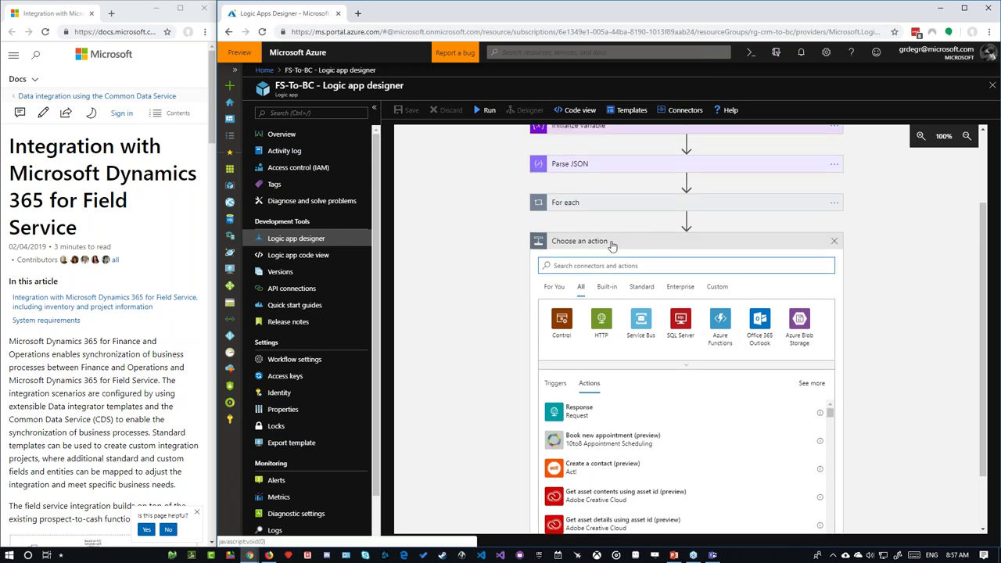
pyautogui.scroll(2, 511, 307)
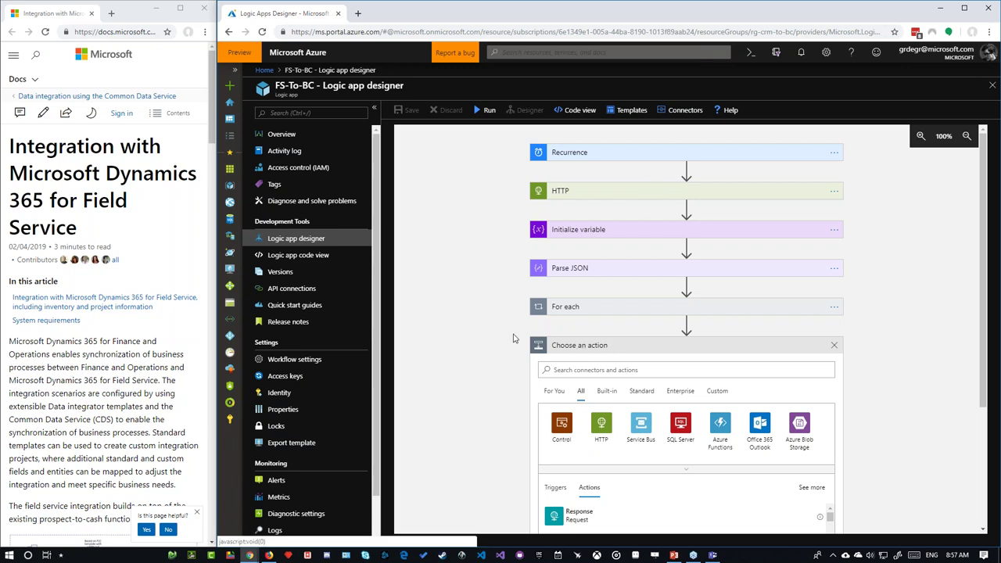
# Look over the connectors and actions offered under Choose an action in the FS-To-BC logic app
pyautogui.scroll(-2, 514, 339)
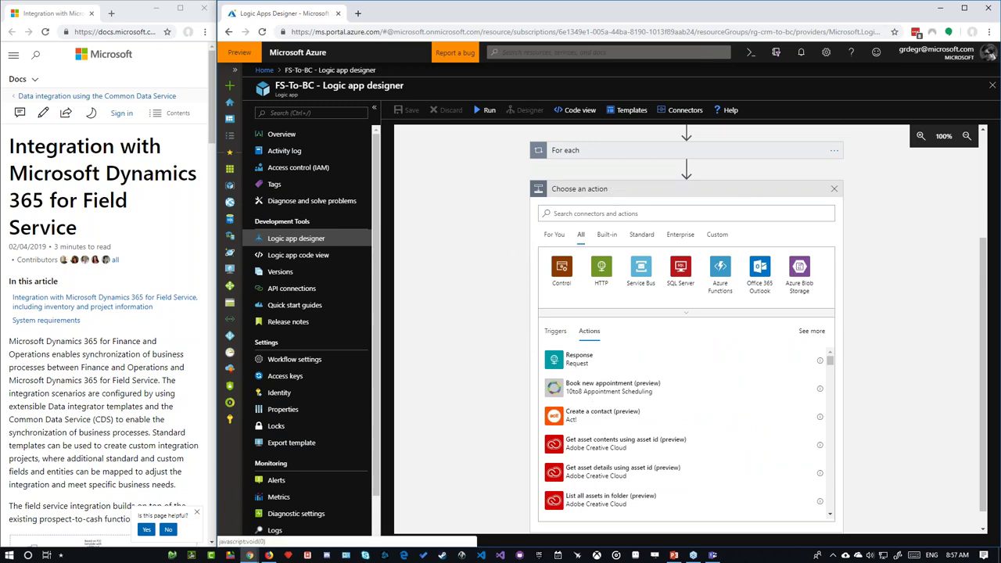
pyautogui.scroll(1, 607, 220)
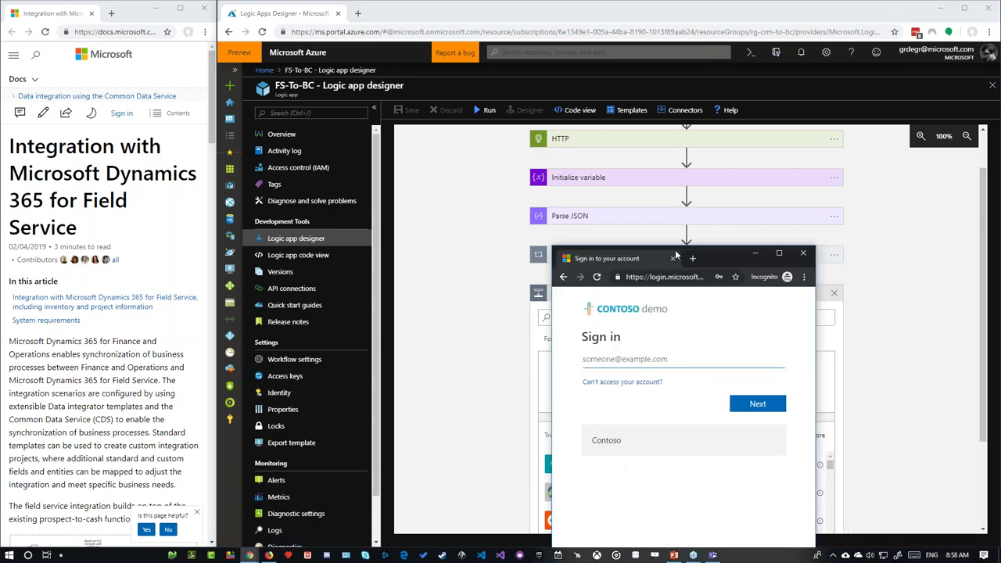
# Maximize the incognito sign-in window and sign in to Dynamics 365 Business Central with the account's e-mail and password
pyautogui.moveTo(657, 249); pyautogui.dragTo(540, 2)
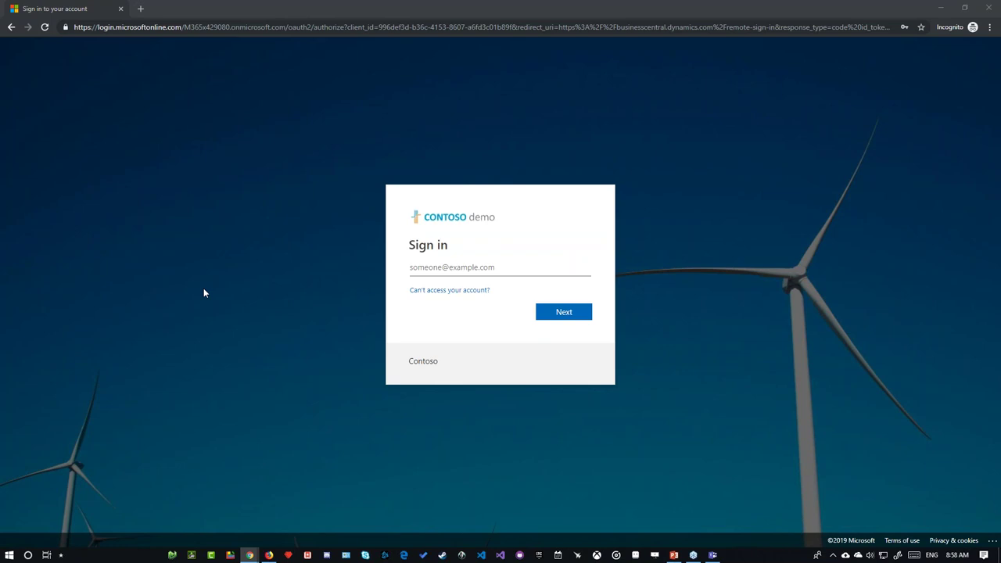
pyautogui.click(436, 266)
pyautogui.hotkey('ctrl', 'v')
pyautogui.click(556, 312)
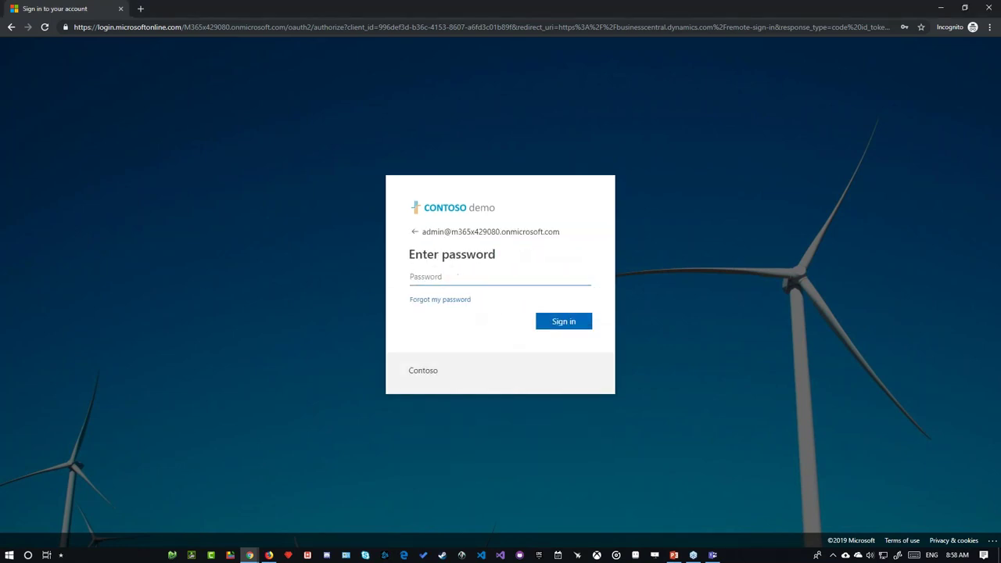
pyautogui.click(507, 279)
pyautogui.hotkey('ctrl', 'v')
pyautogui.click(542, 323)
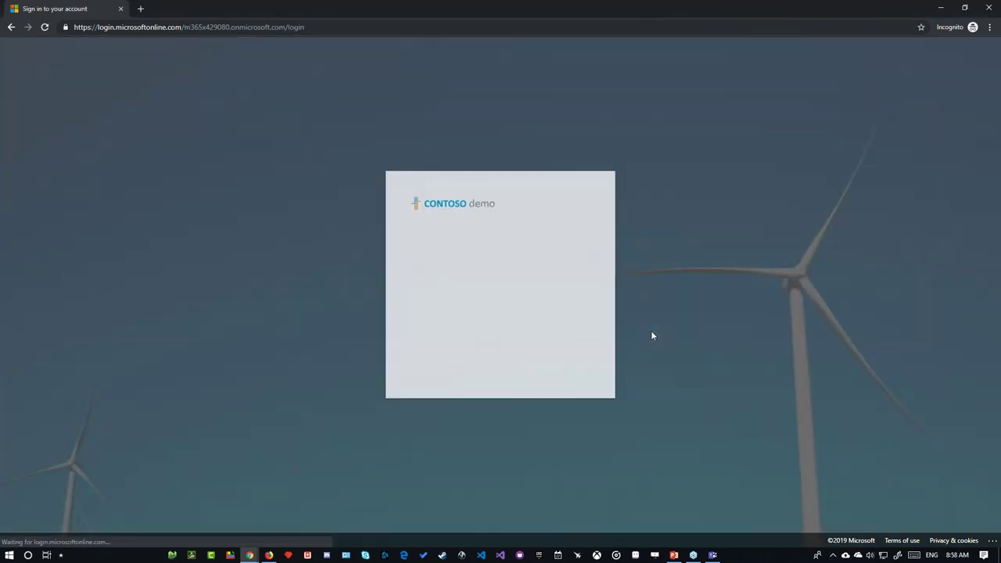
pyautogui.click(560, 318)
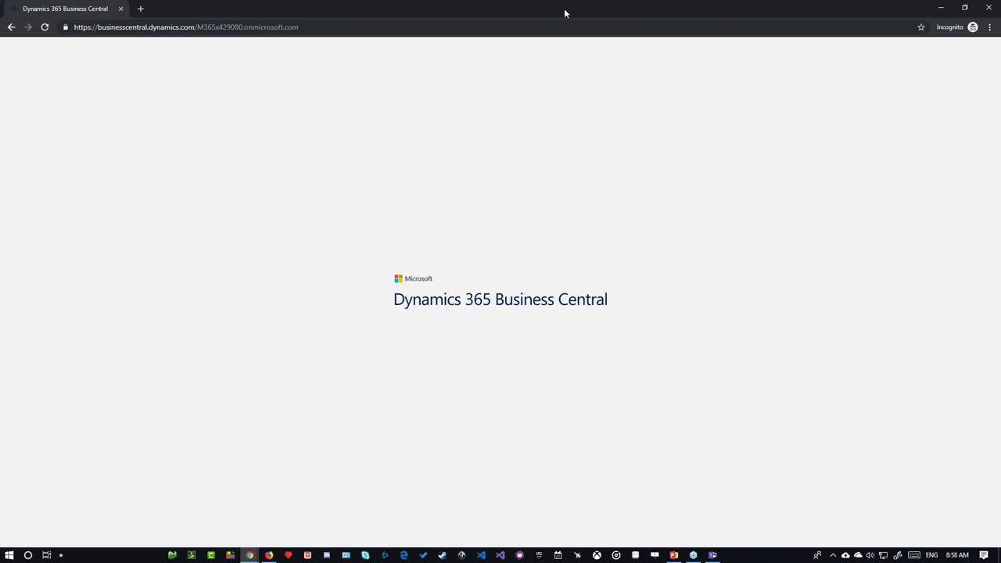
# Restore the Business Central window and place it side by side with the ATHENS Desk product page in Firefox
pyautogui.doubleClick(564, 8)
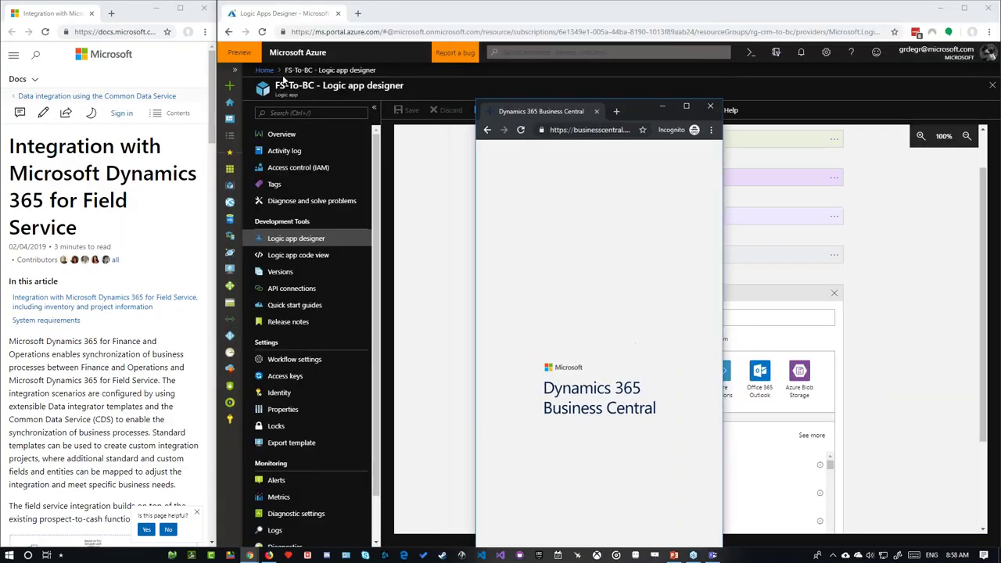
pyautogui.click(937, 12)
pyautogui.moveTo(596, 350); pyautogui.dragTo(1000, 418)
pyautogui.click(116, 252)
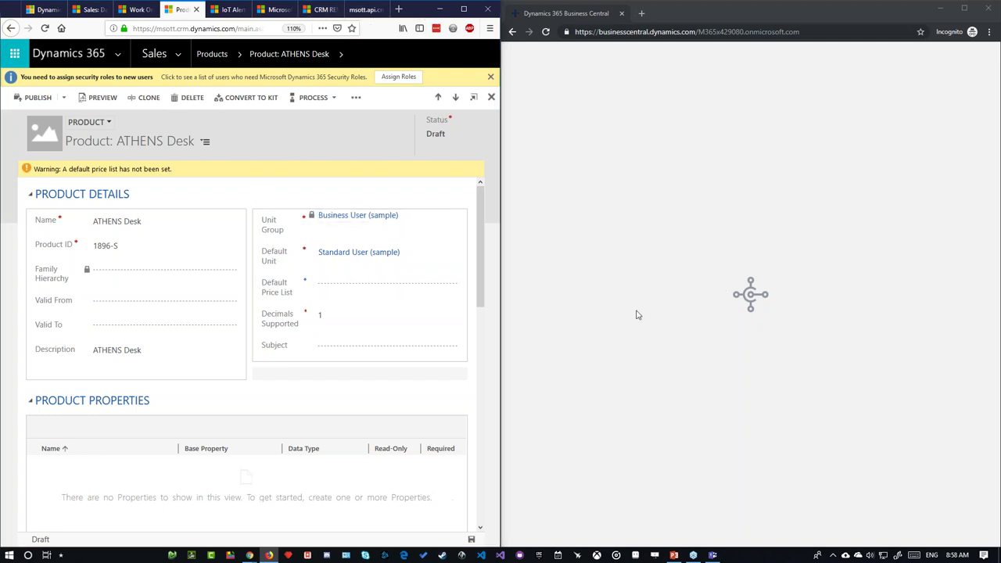
# Bring the FS-To-BC logic app forward briefly and return to Business Central beside the ATHENS Desk product page
pyautogui.press('super+Tab')
pyautogui.click(517, 212)
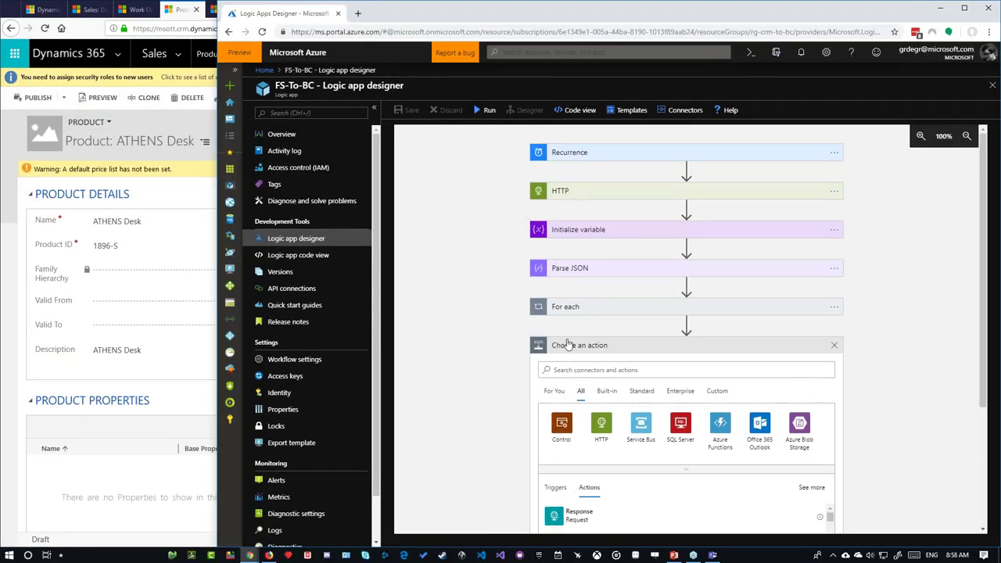
pyautogui.press('super+Tab')
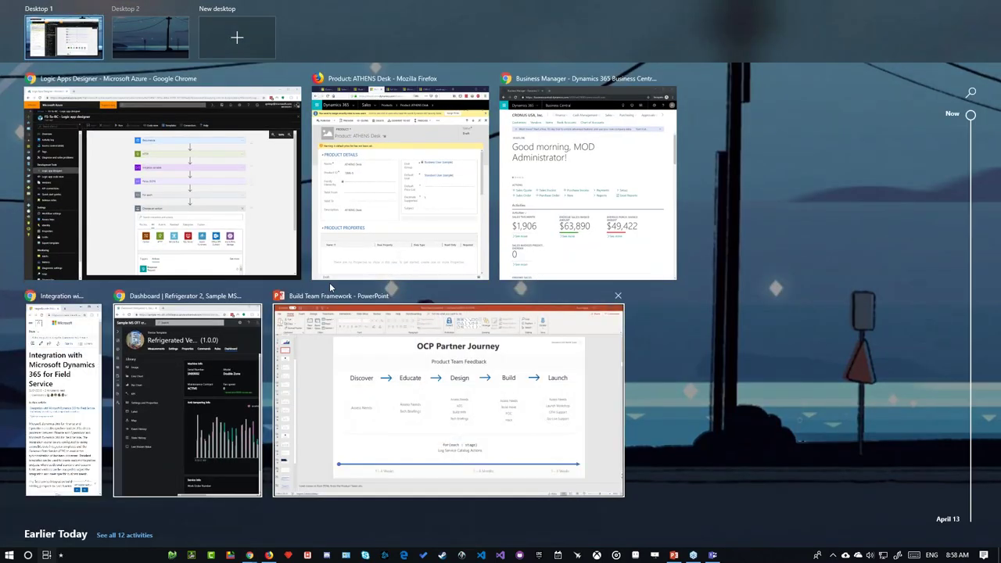
pyautogui.click(551, 147)
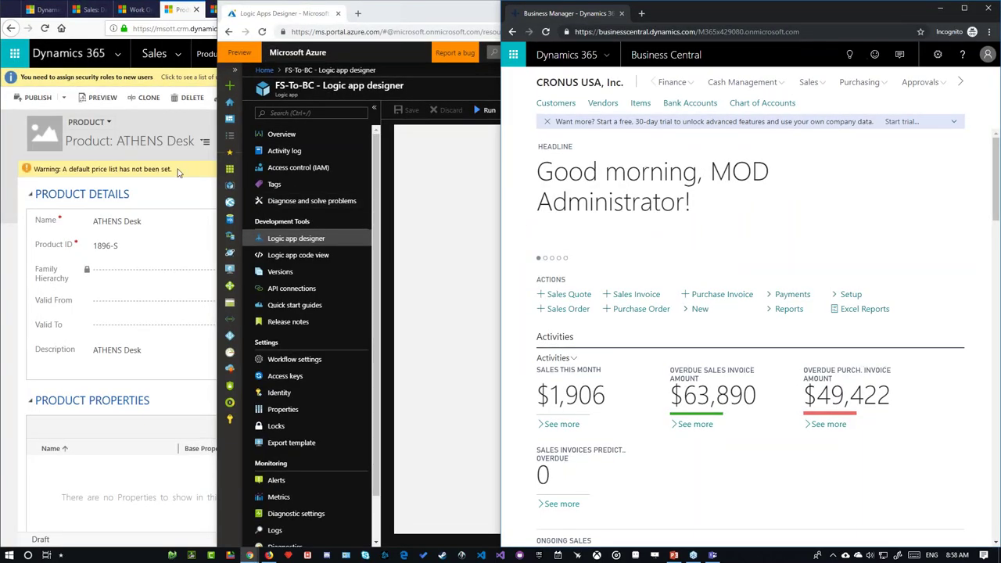
pyautogui.click(188, 165)
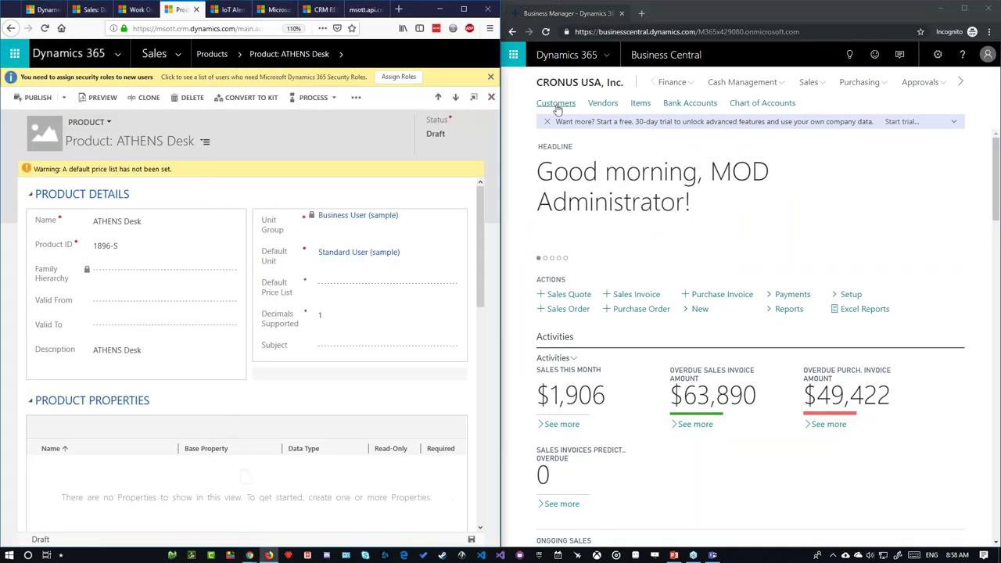
# Open the Items list in Business Central, browse its item tiles in a maximized window, and restore the window
pyautogui.click(640, 105)
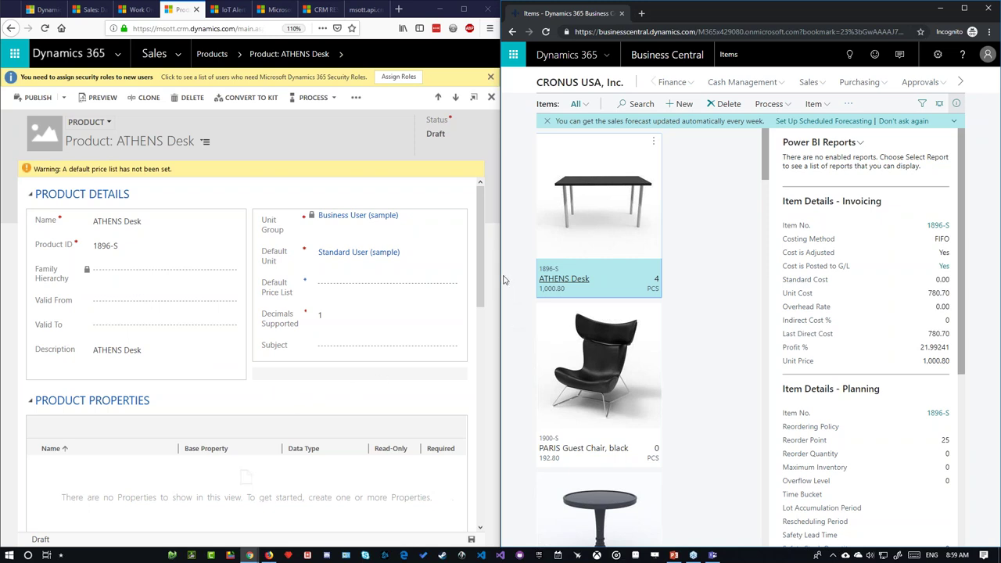
pyautogui.click(964, 8)
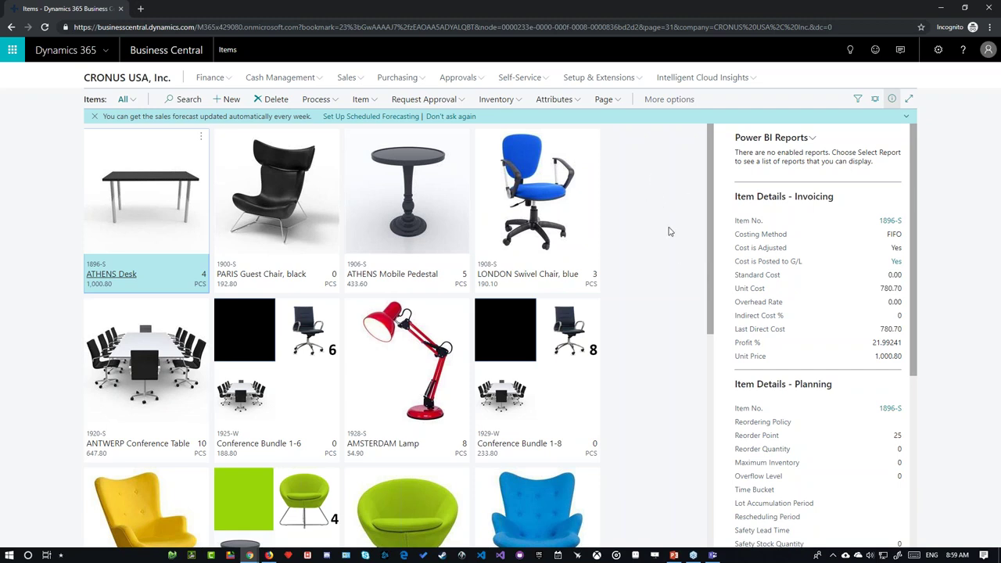
pyautogui.scroll(-4, 669, 232)
pyautogui.scroll(4, 668, 231)
pyautogui.doubleClick(588, 6)
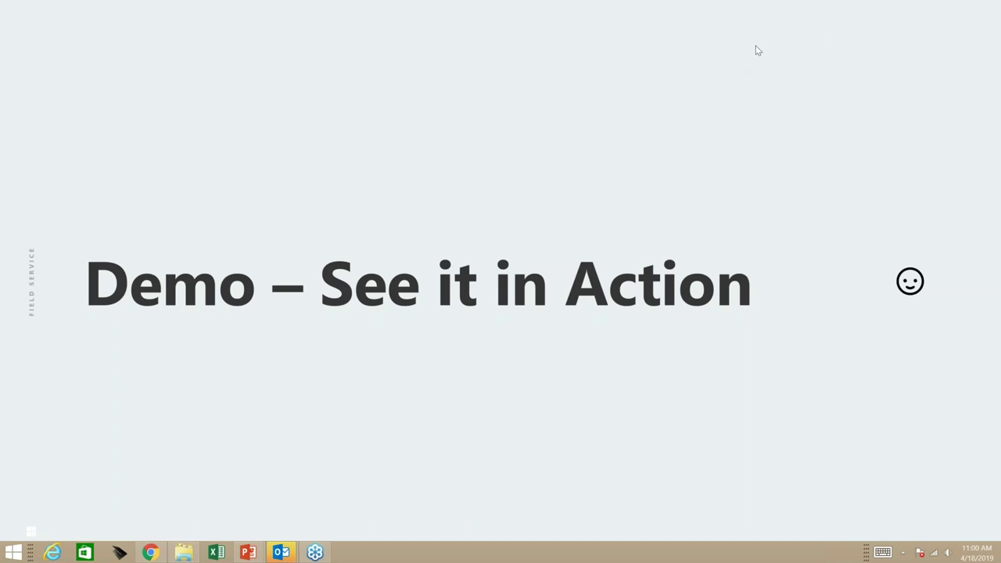
pyautogui.click(627, 118)
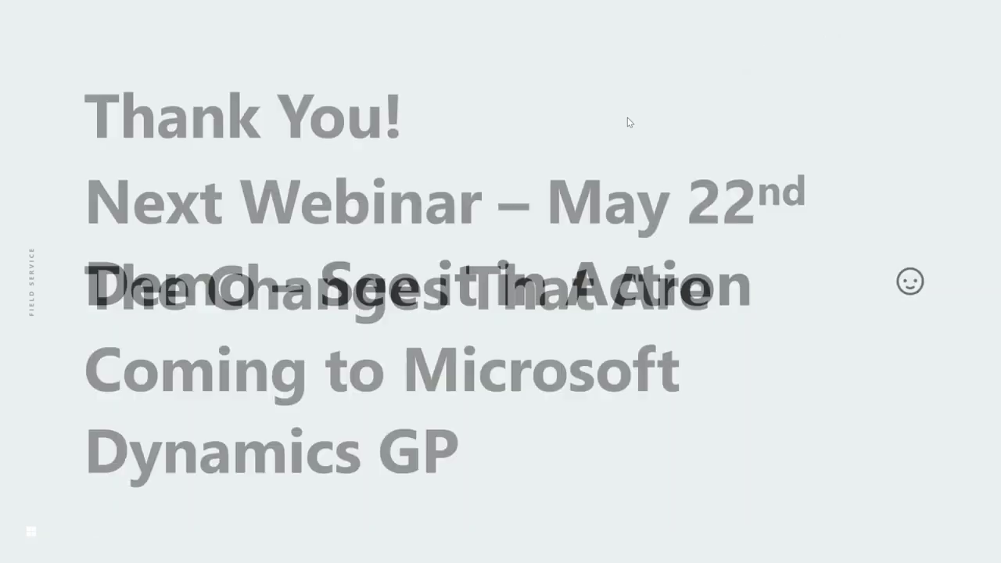